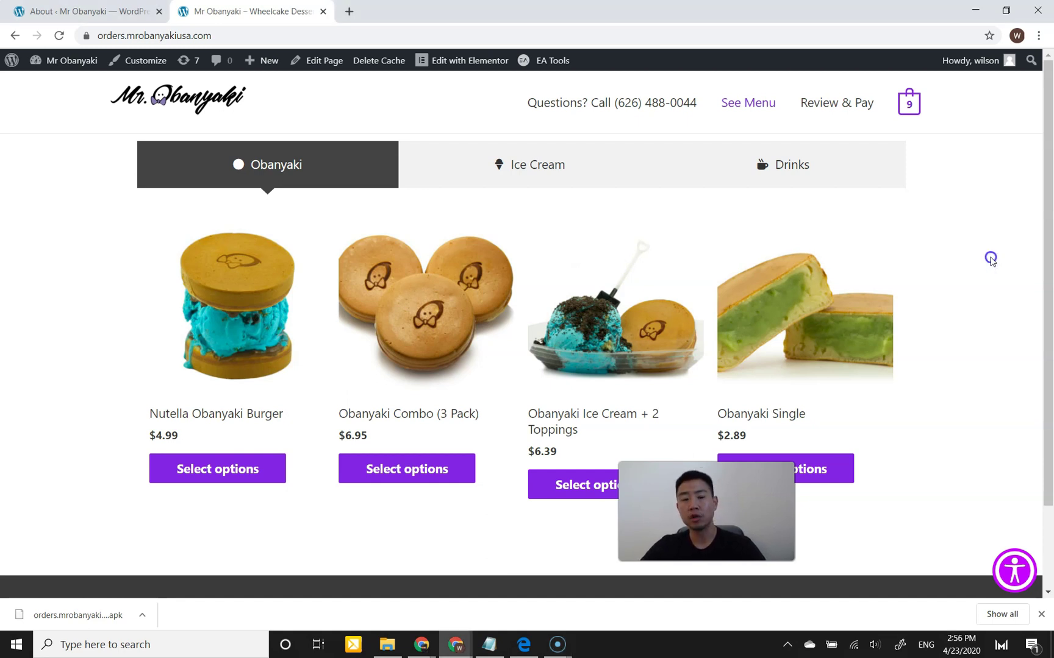
Step: Clear a stray selection and open the cart holding 9 Nutella Obanyaki Burgers
double_click(983, 259)
left_click(987, 256)
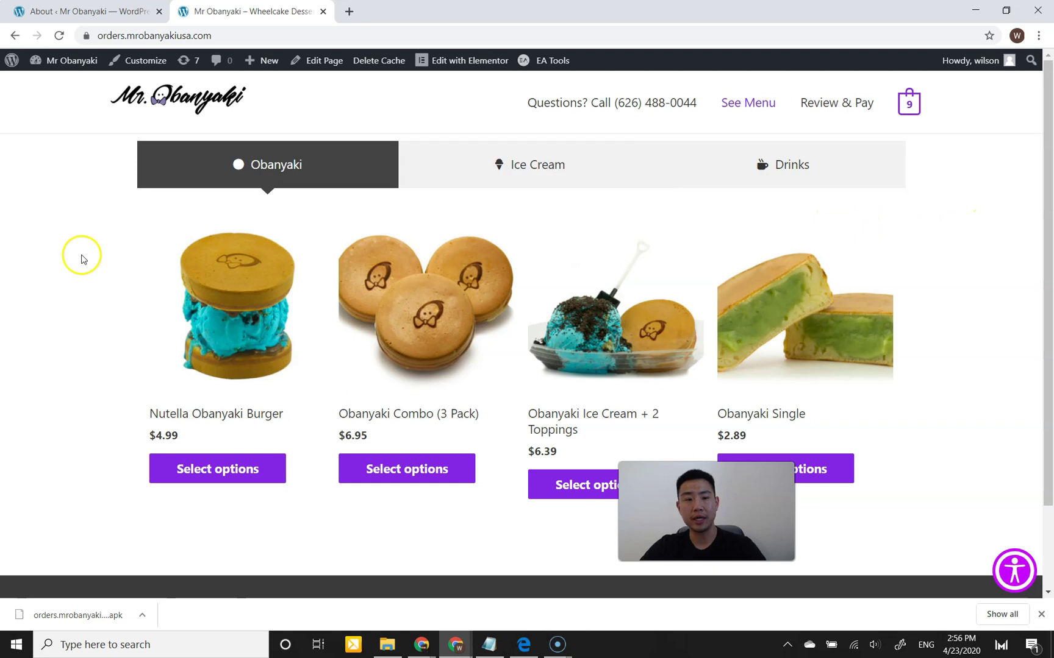
left_click(47, 276)
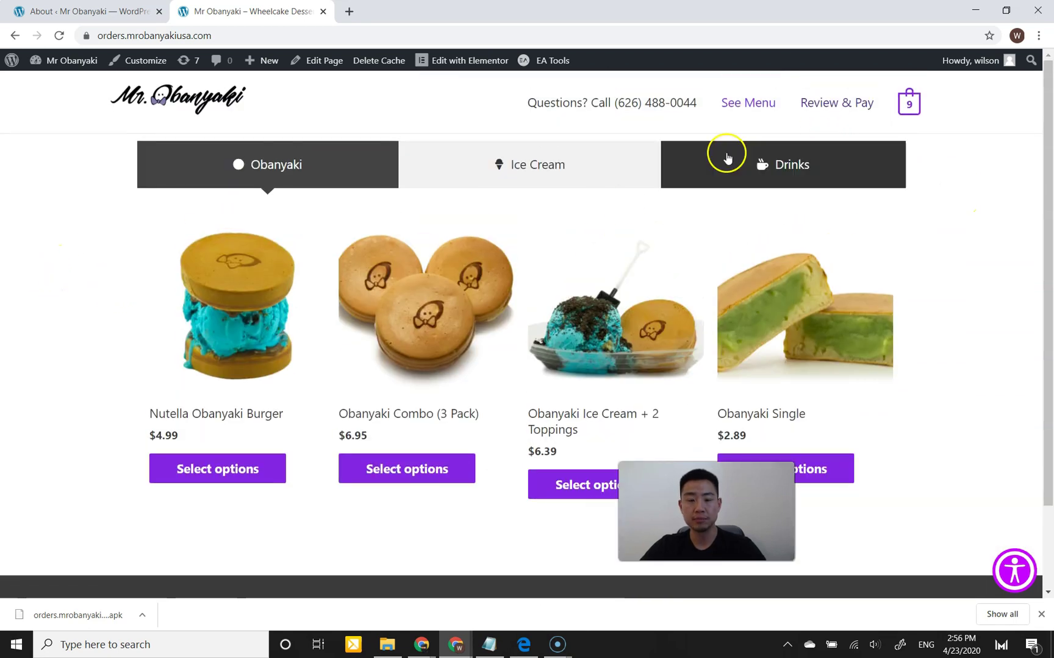
left_click(908, 103)
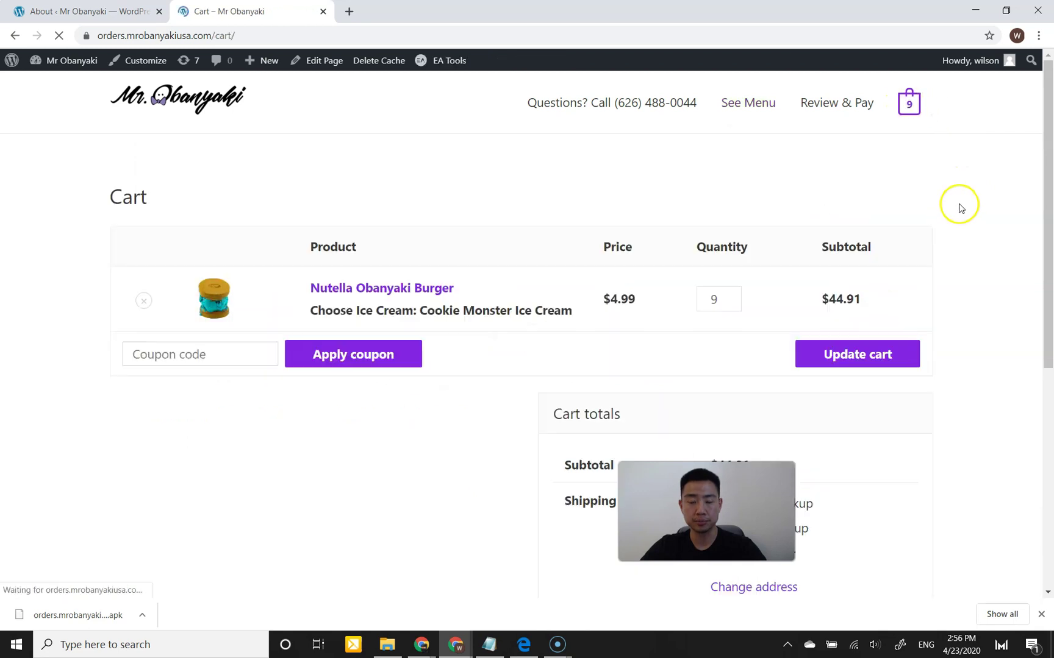
Step: Proceed to checkout, review its pickup date-time fields, then go to the WordPress 5.4 admin tab
scroll(424, 305, "down", 6)
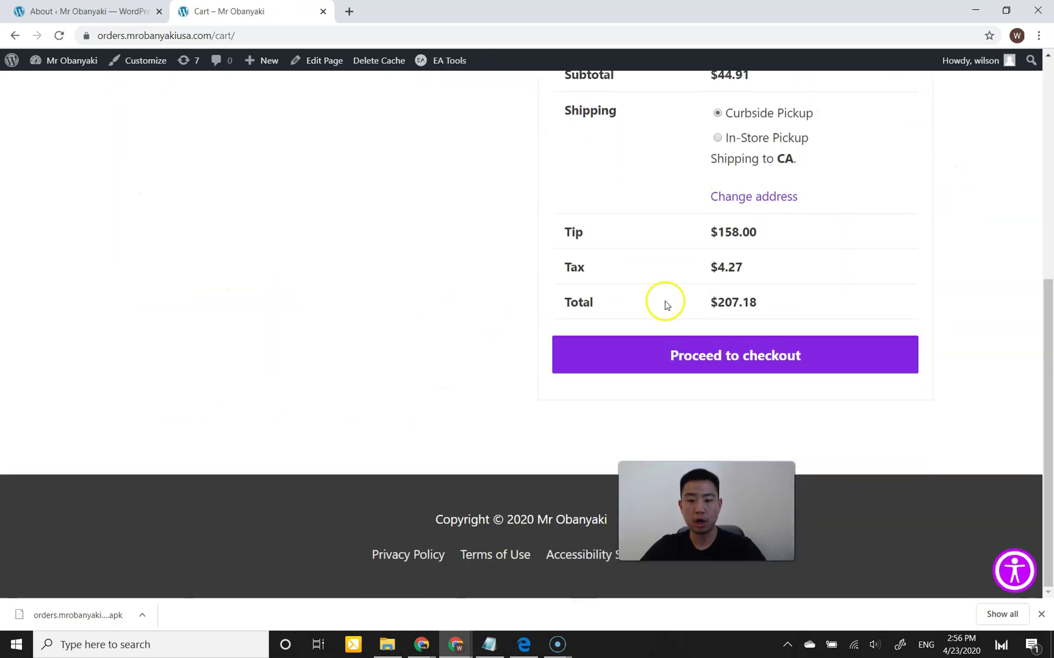
left_click(769, 357)
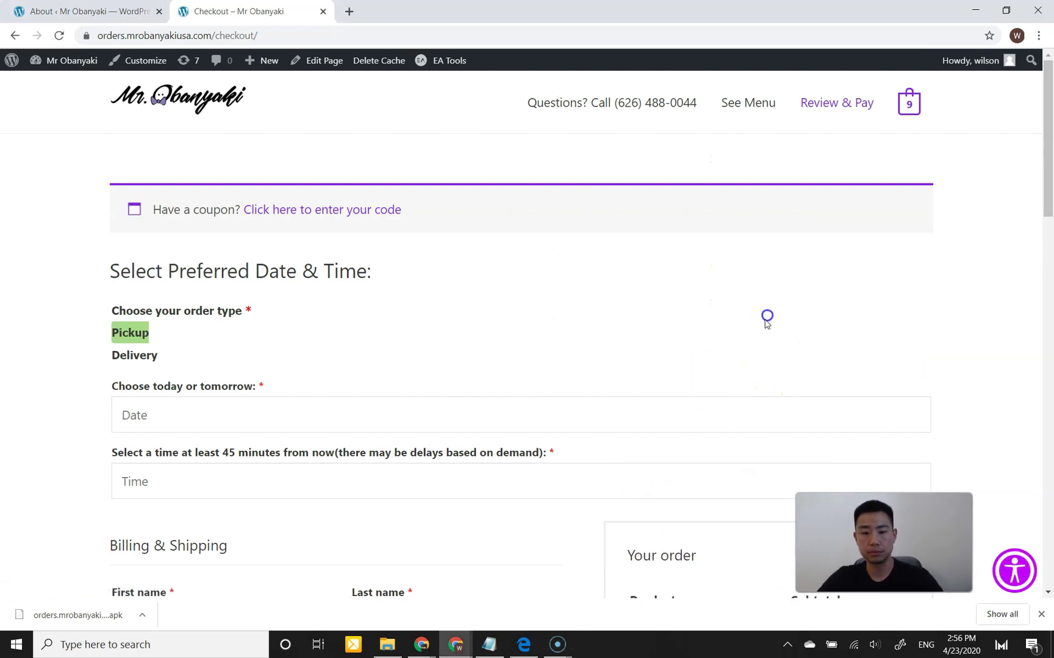
scroll(957, 301, "down", 8)
scroll(974, 316, "down", 4)
scroll(974, 315, "up", 12)
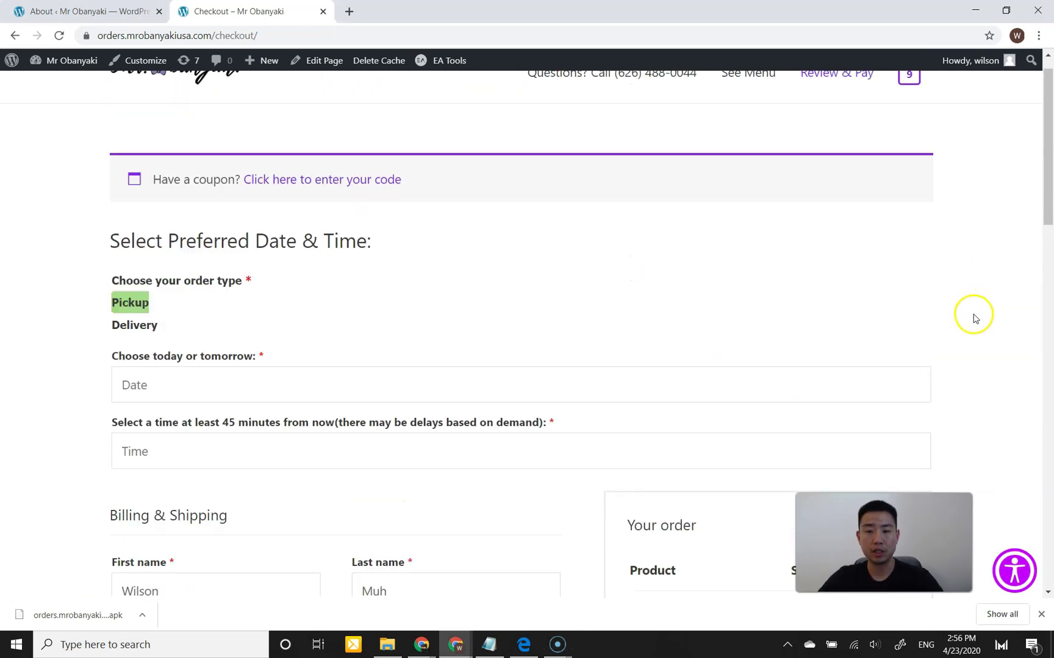
left_click(960, 248)
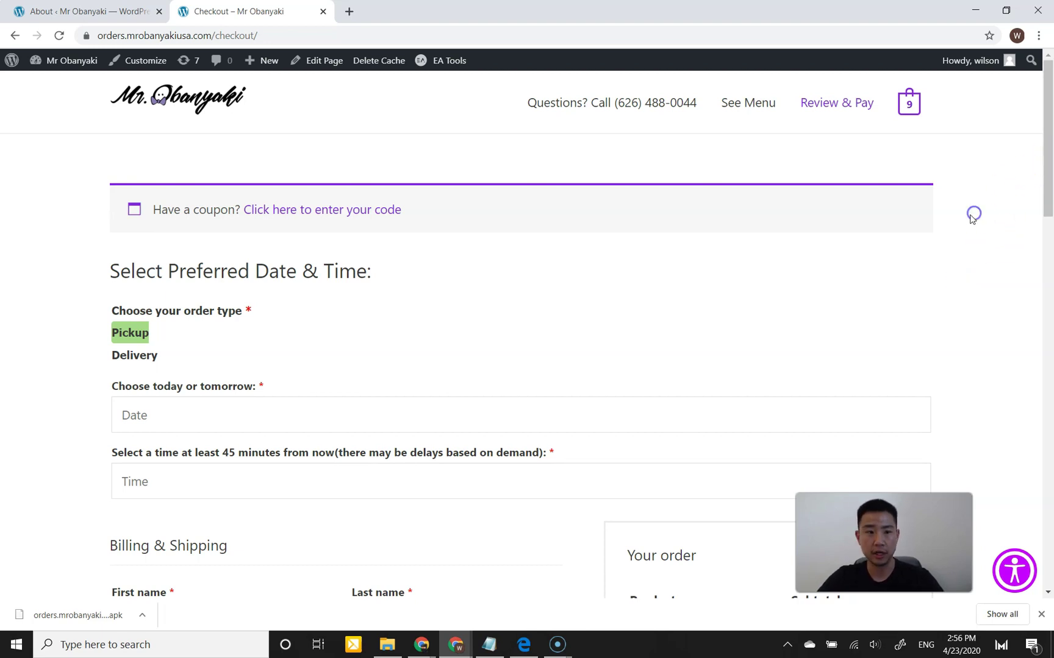
left_click(128, 12)
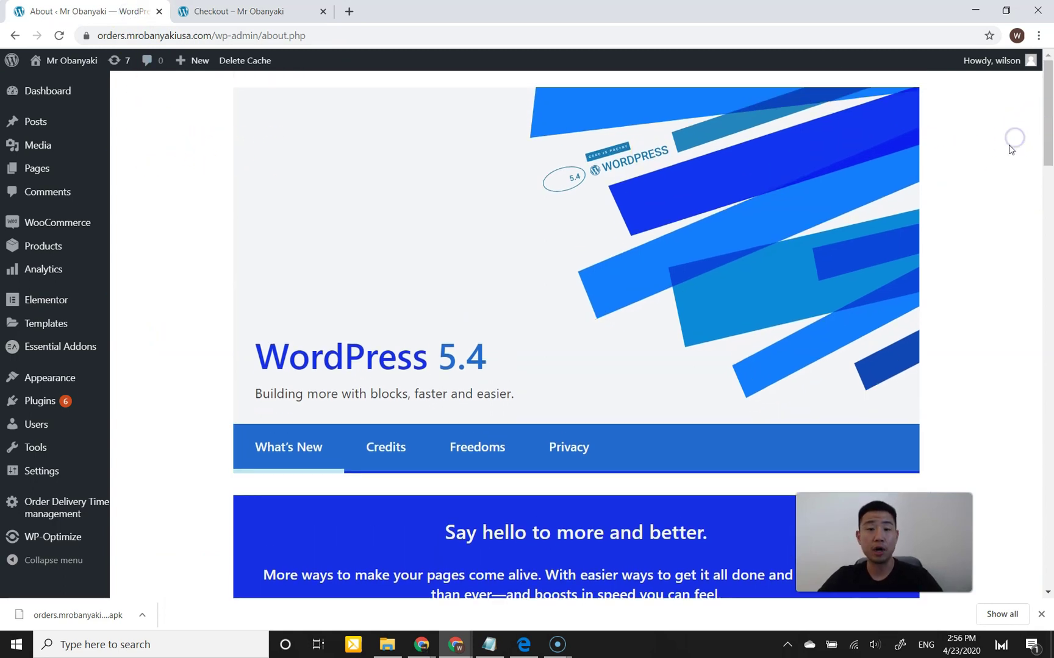
Step: Activate Direct Checkout For Woocommerce Lite in Installed Plugins and open its General Settings page
mouse_move(61, 401)
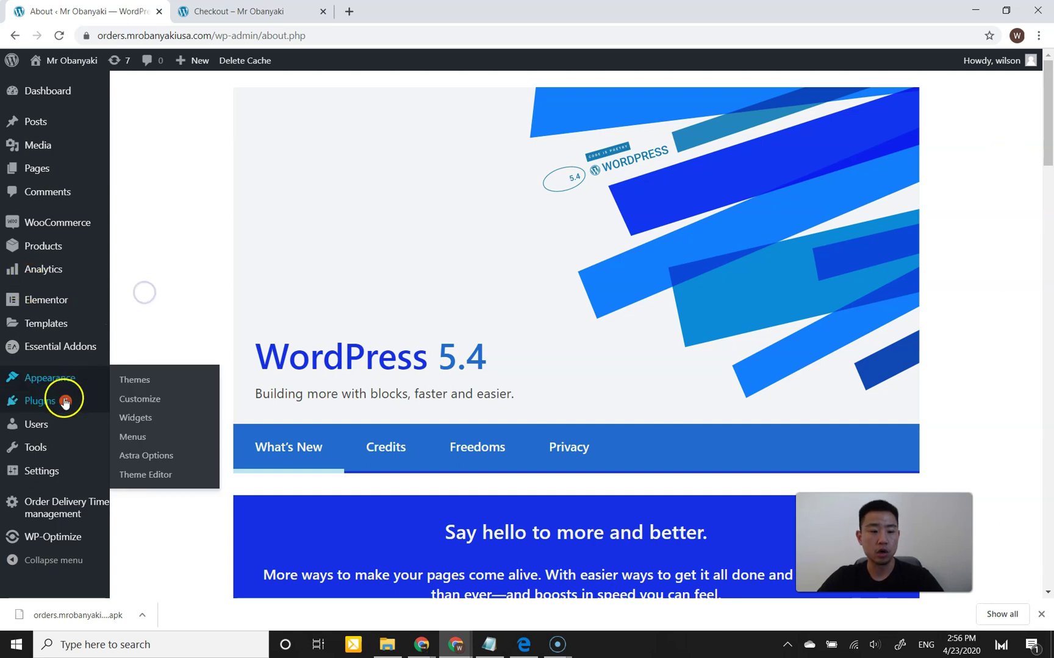
left_click(136, 405)
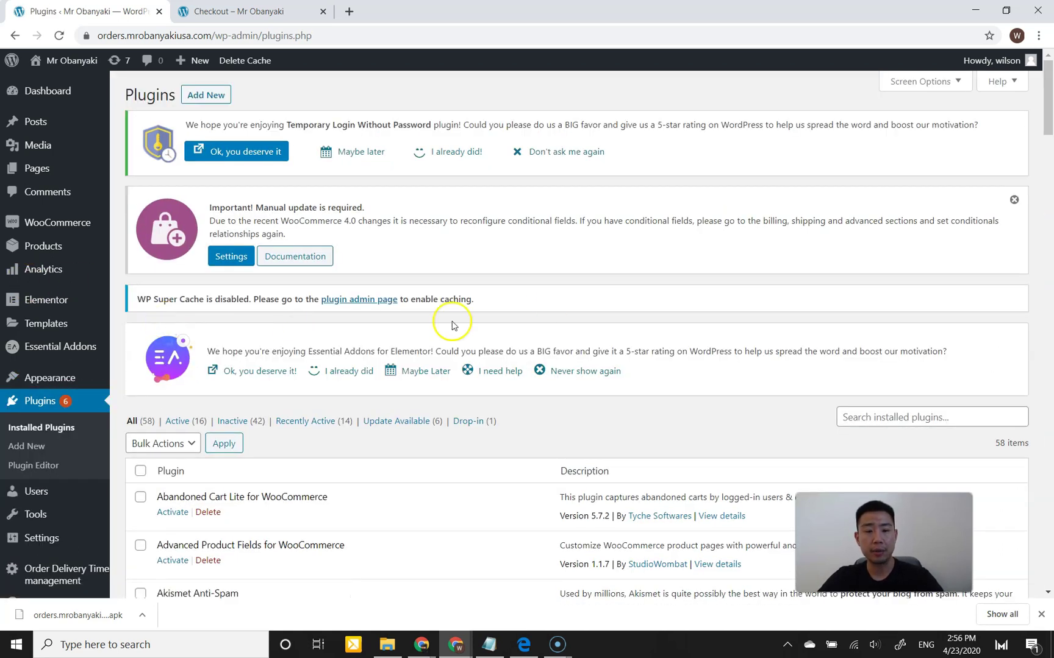
left_click(562, 284)
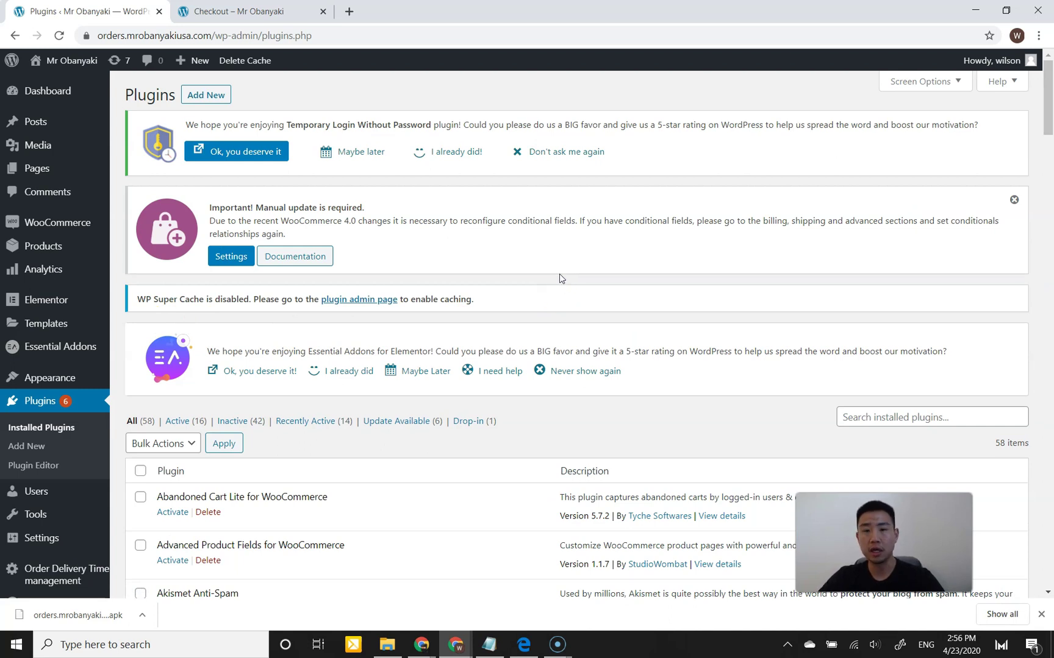
left_click_drag(1048, 125, 1048, 247)
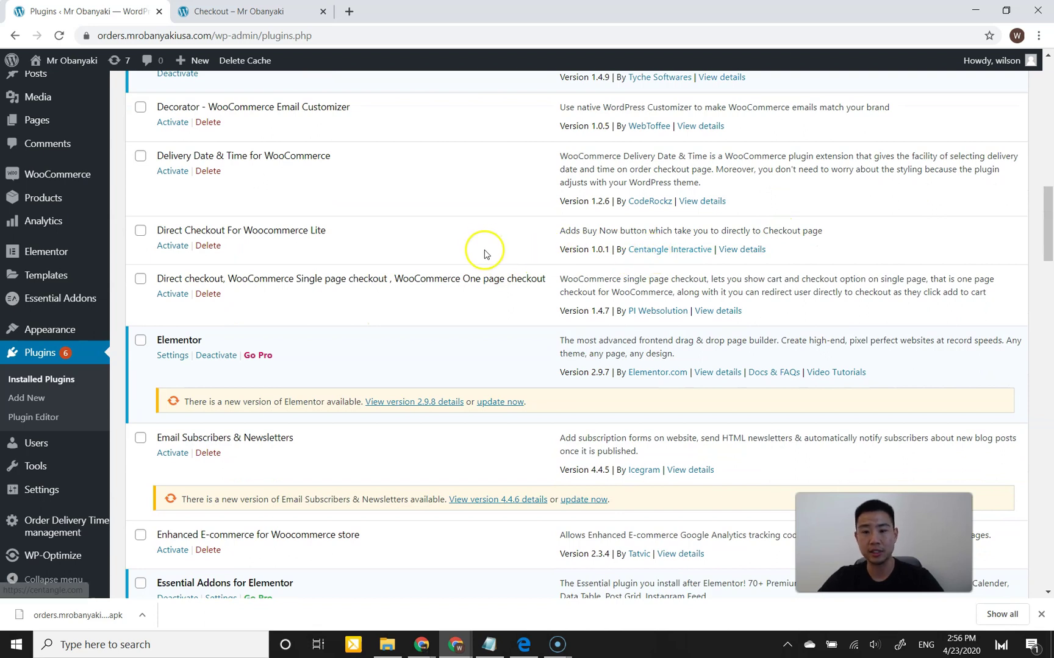
left_click_drag(205, 231, 252, 232)
left_click(282, 231)
left_click(168, 245)
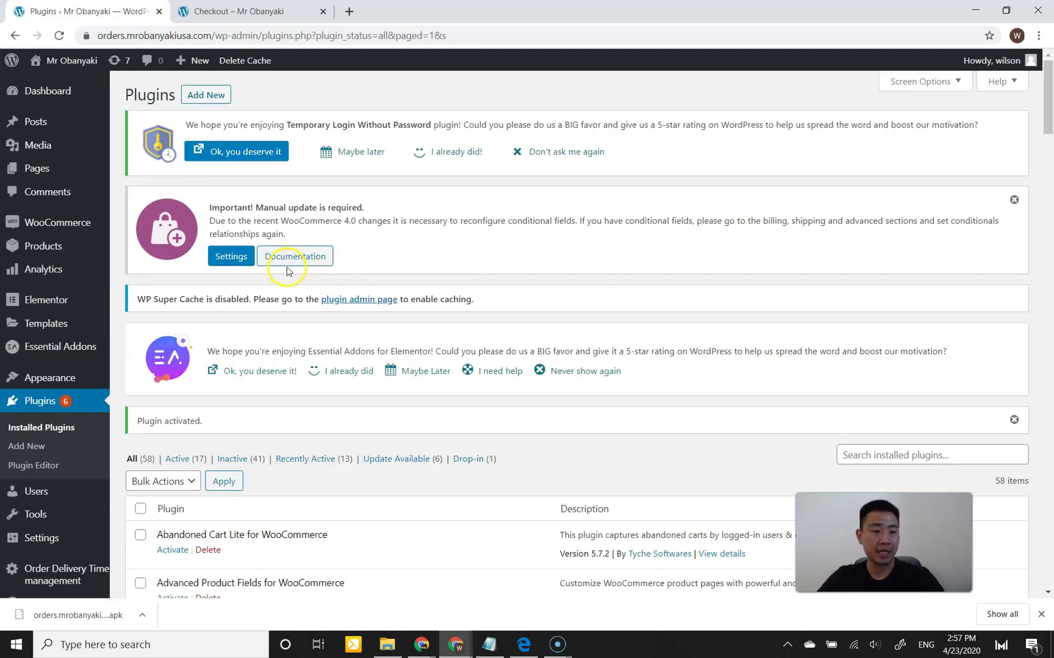
mouse_move(100, 229)
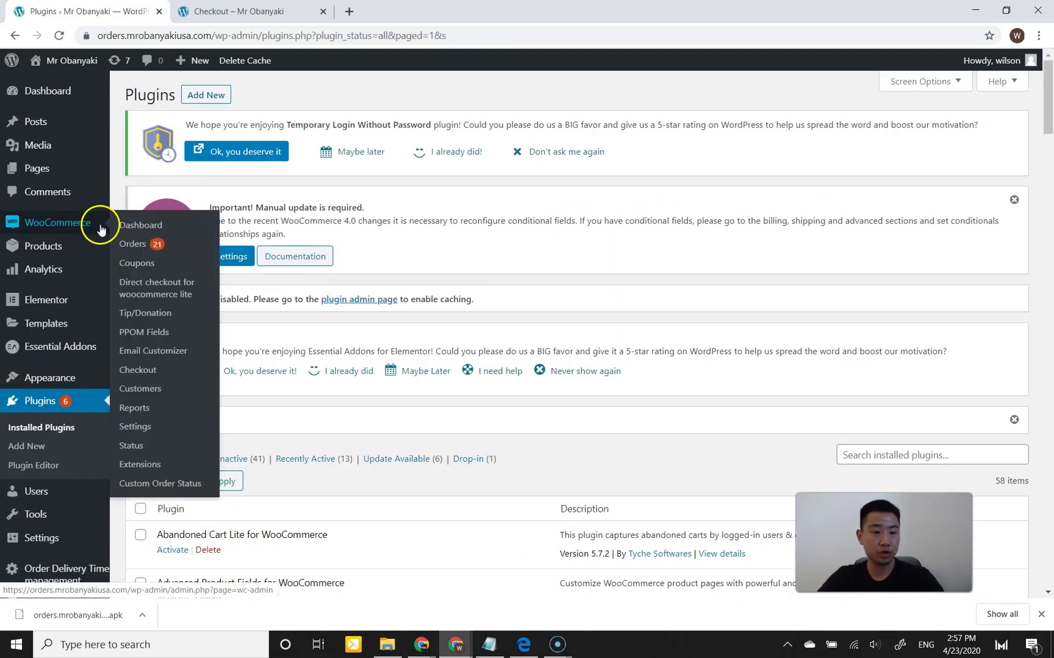
left_click(152, 288)
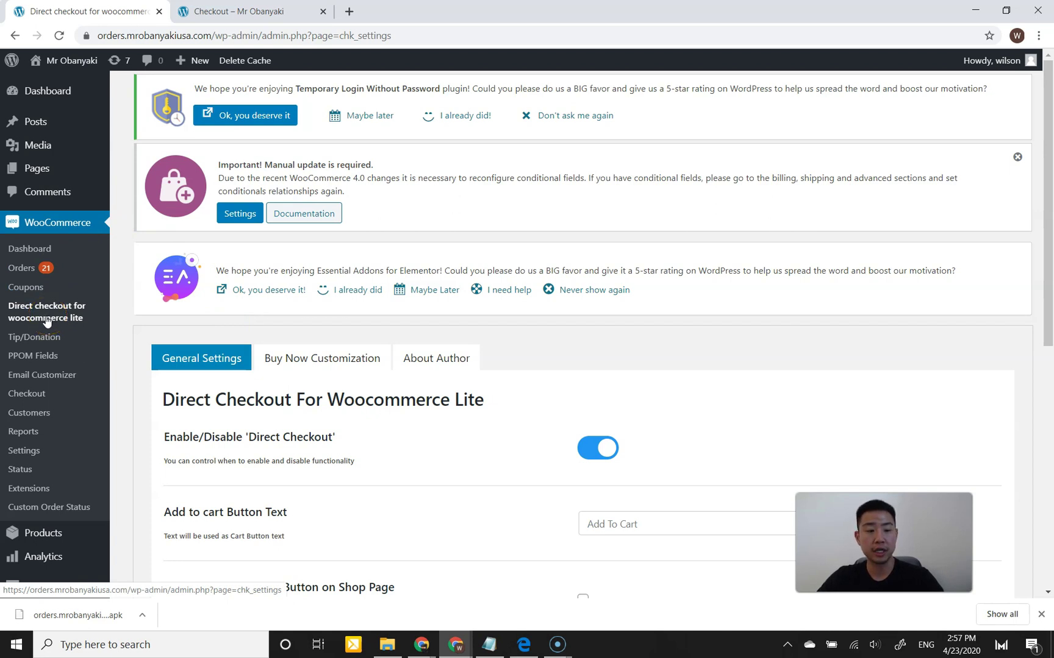
Step: Change the Add to cart Button Text to 'Add To Order'
scroll(352, 324, "down", 2)
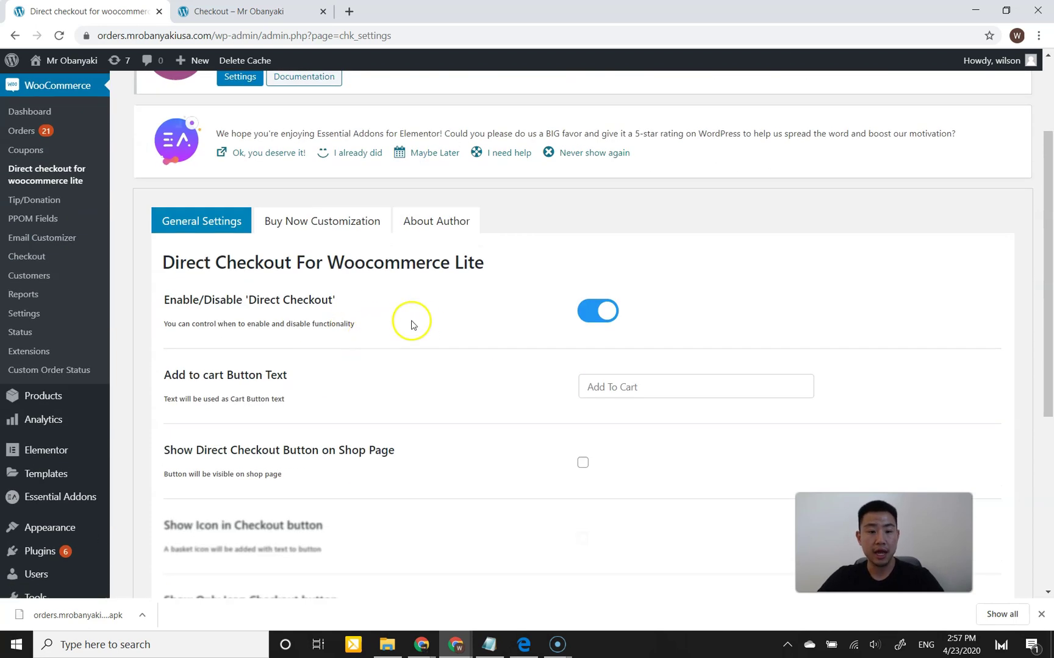
scroll(419, 324, "down", 1)
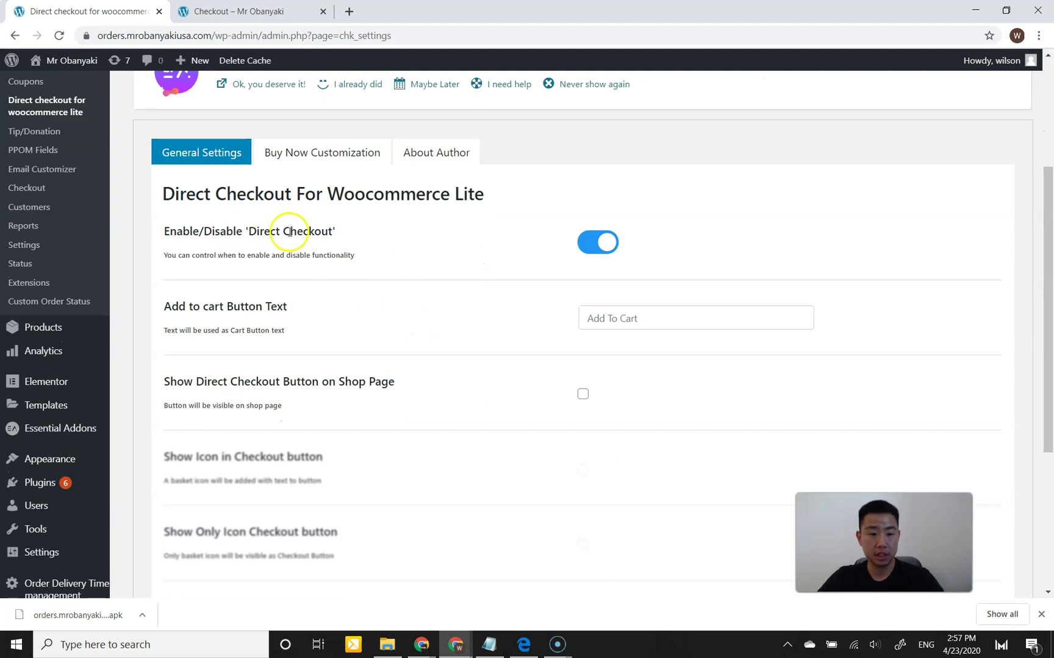
scroll(342, 271, "down", 2)
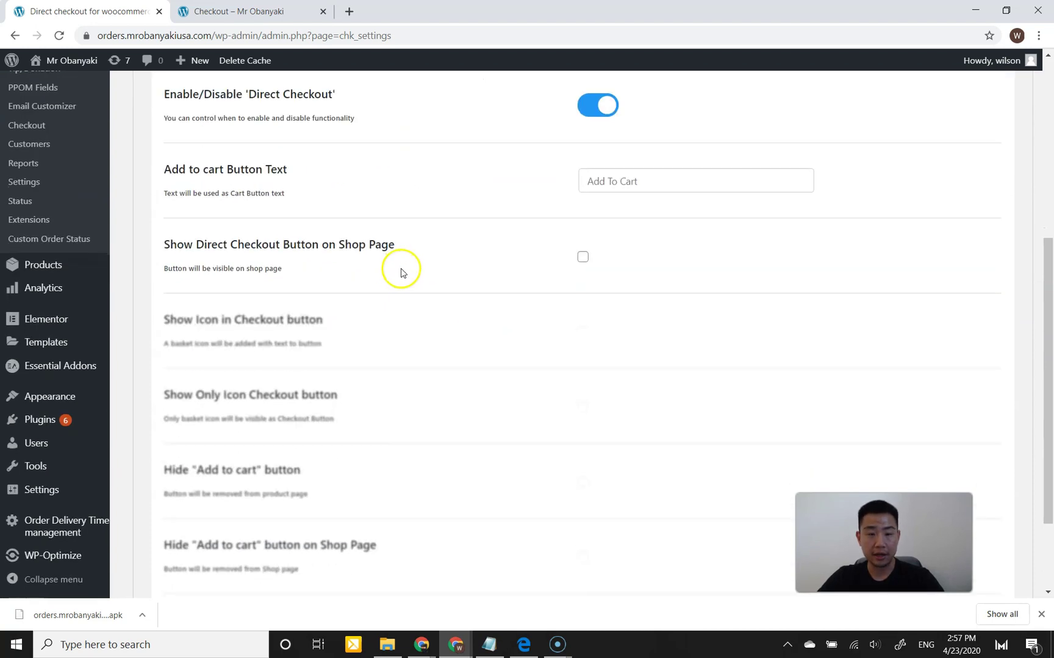
scroll(401, 272, "up", 2)
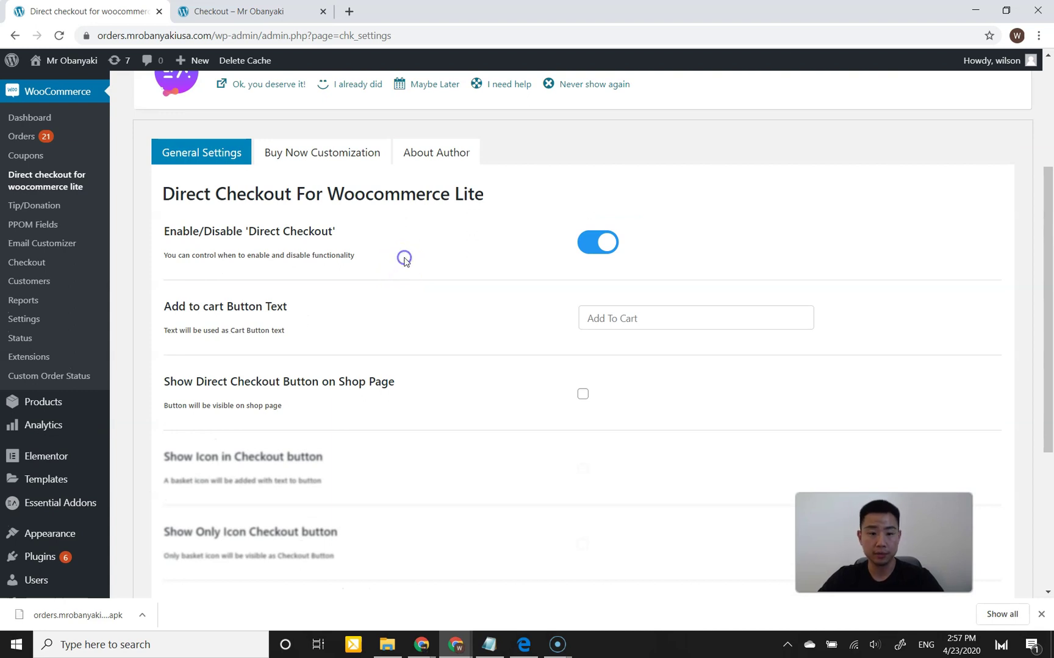
scroll(405, 259, "down", 1)
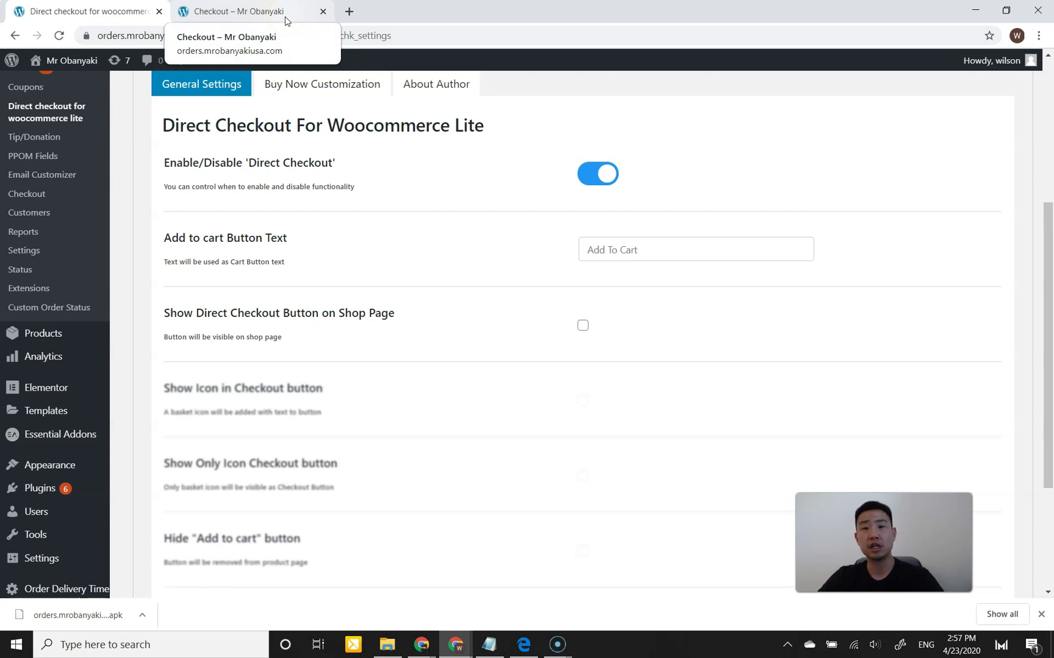
left_click(453, 249)
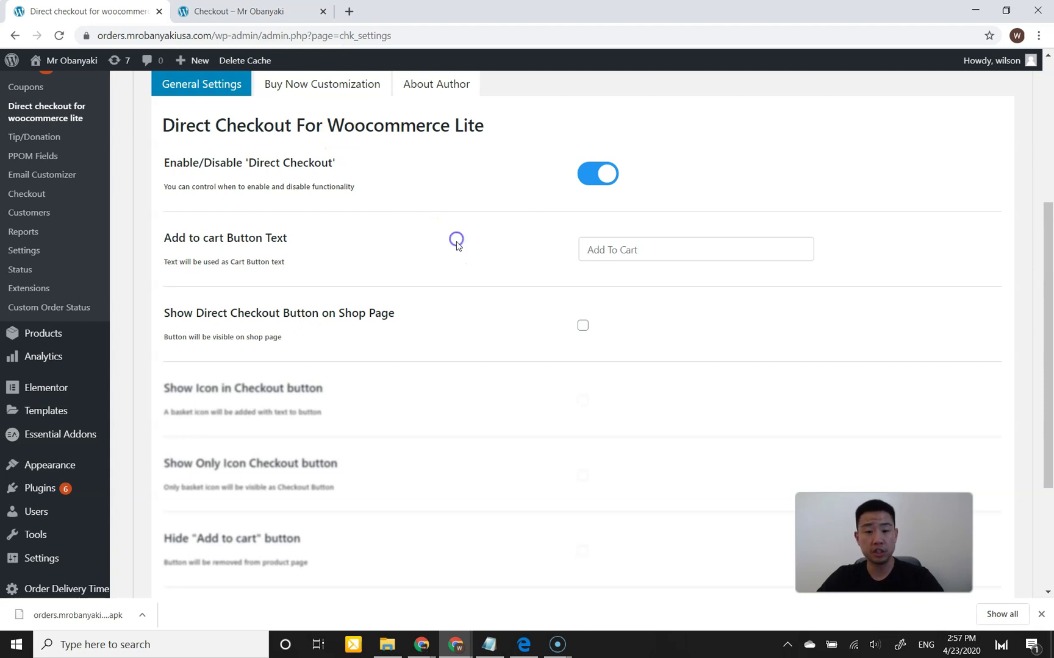
left_click(338, 251)
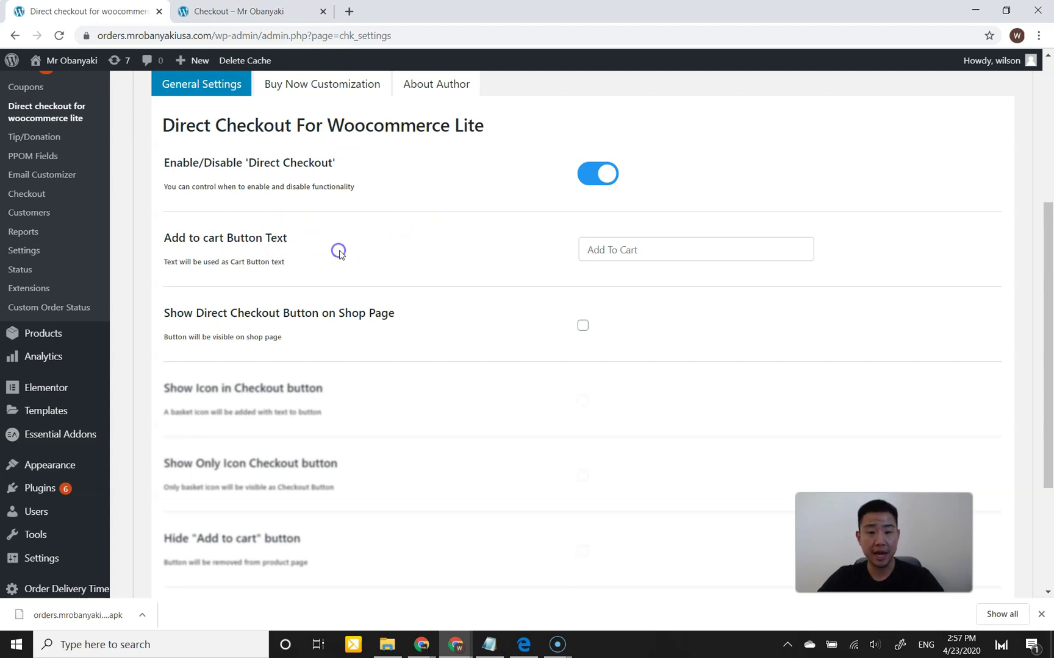
left_click(621, 250)
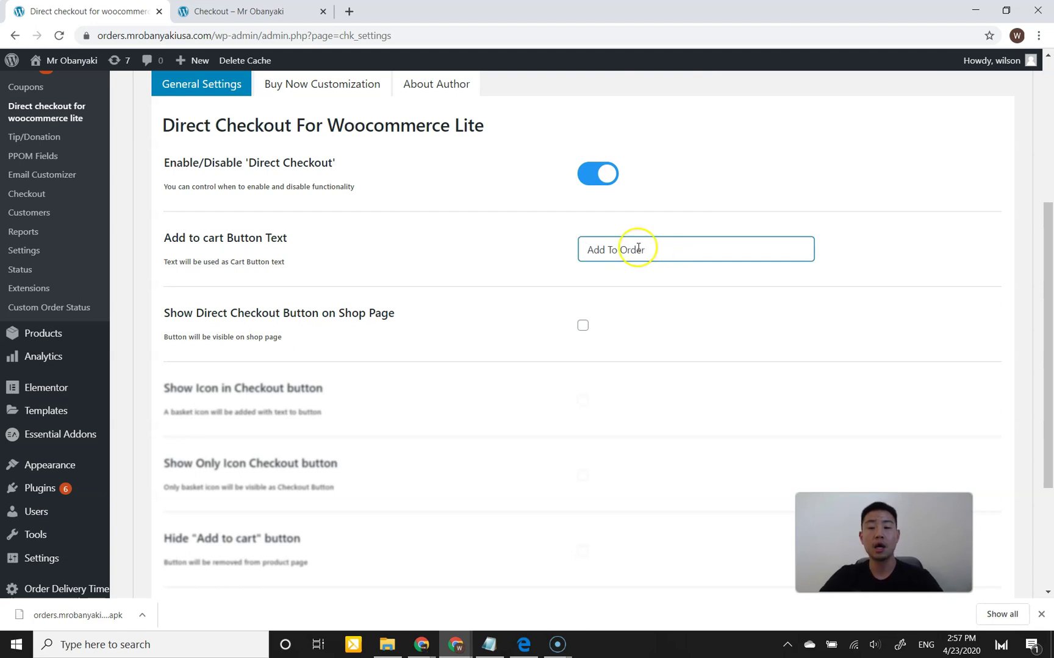
left_click(539, 253)
left_click(483, 273)
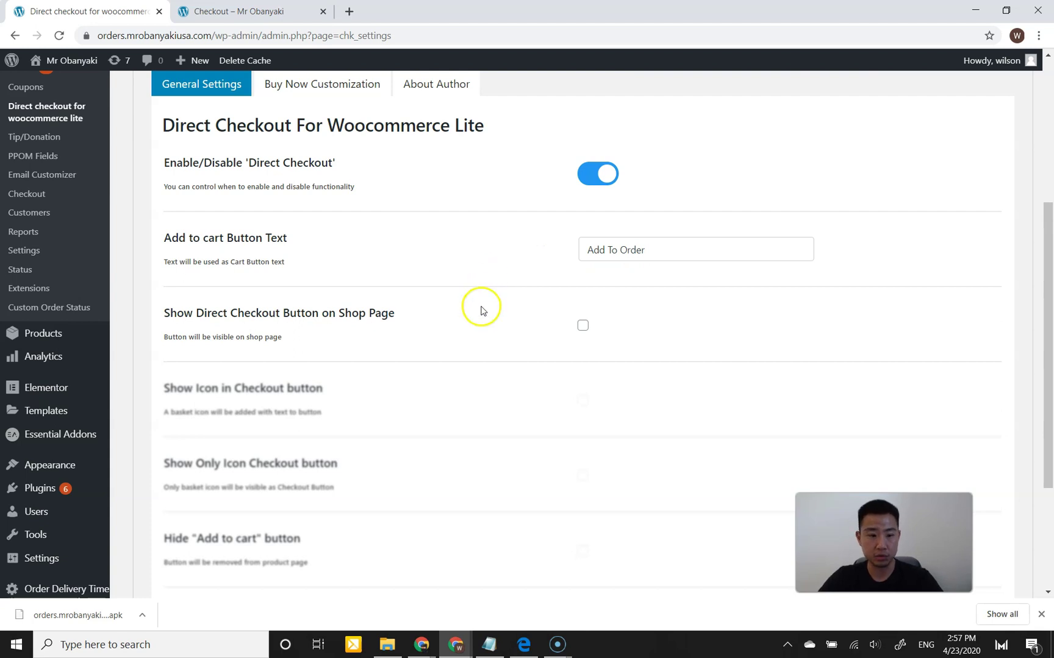
Step: Leave Show Direct Checkout Button on Shop Page unchecked and save the settings
scroll(477, 308, "down", 1)
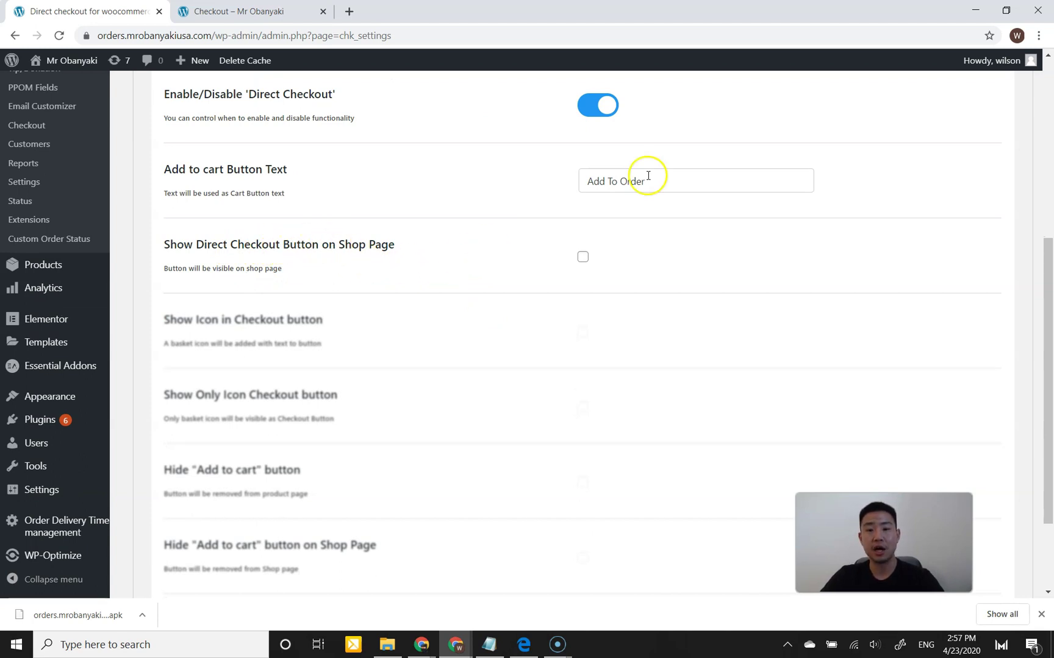
left_click(582, 258)
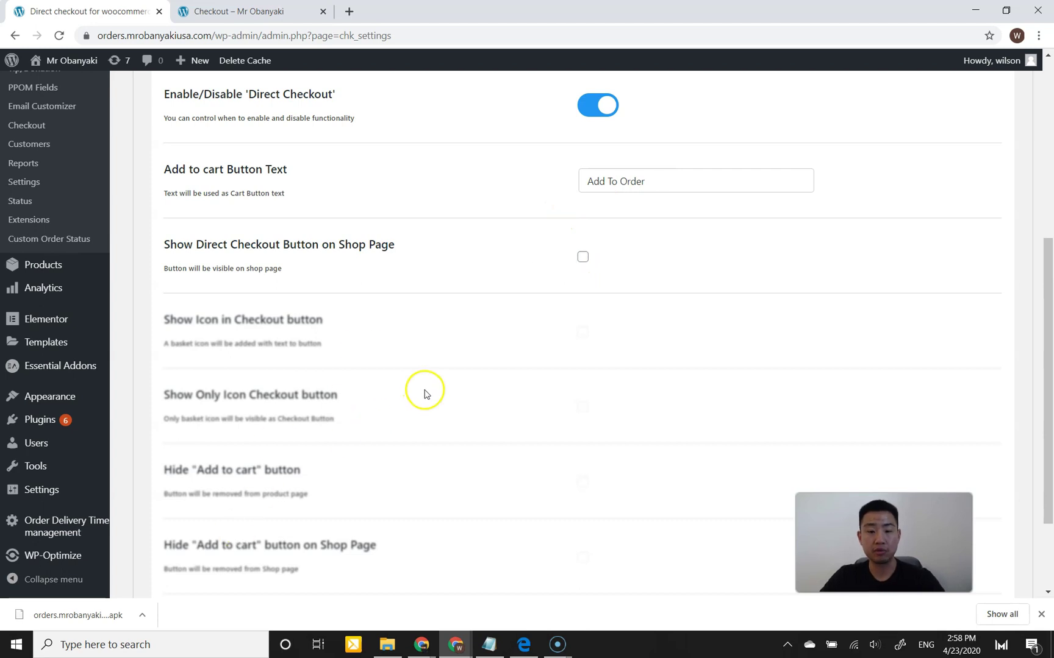
scroll(425, 393, "down", 3)
left_click(981, 503)
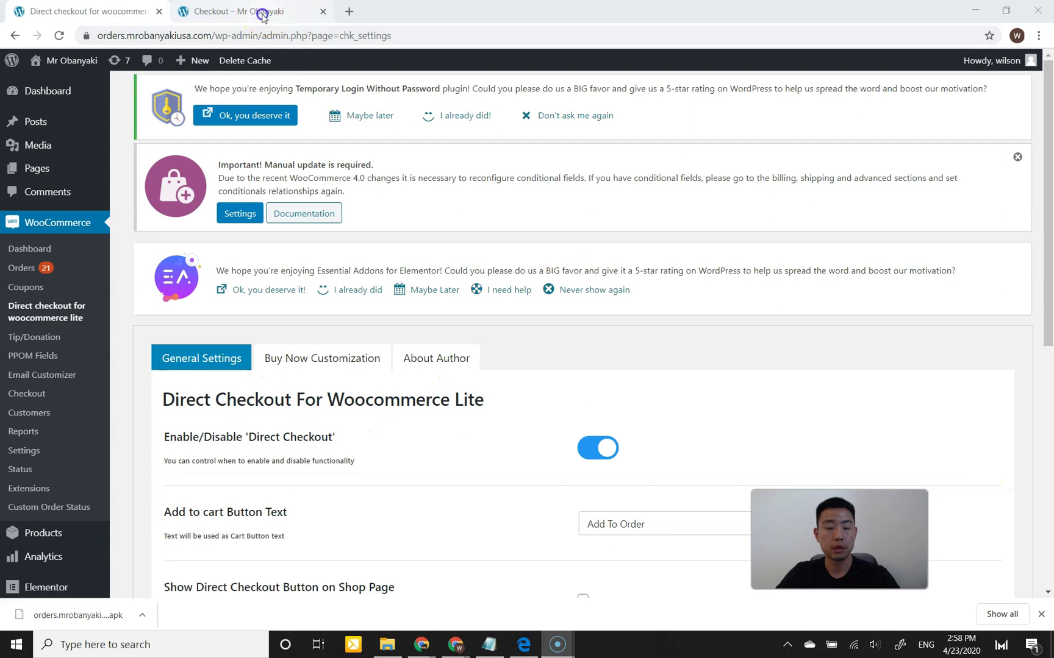
Step: View the Nutella Obanyaki Burger page's Add To Order and Buy Now buttons, then return to the menu
left_click(262, 14)
left_click(747, 102)
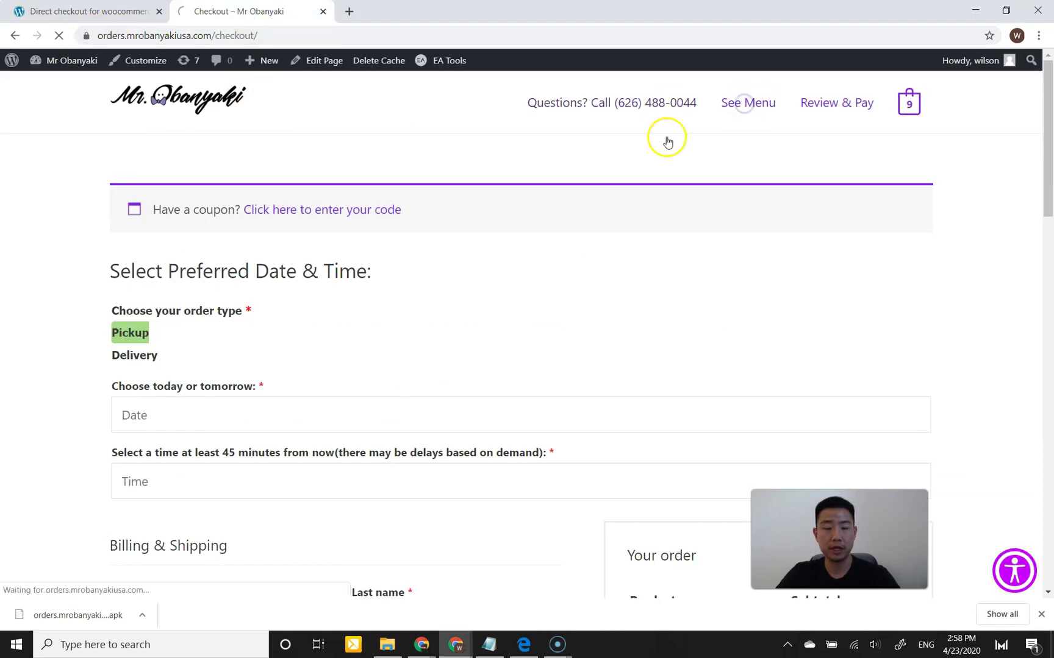
scroll(247, 294, "down", 3)
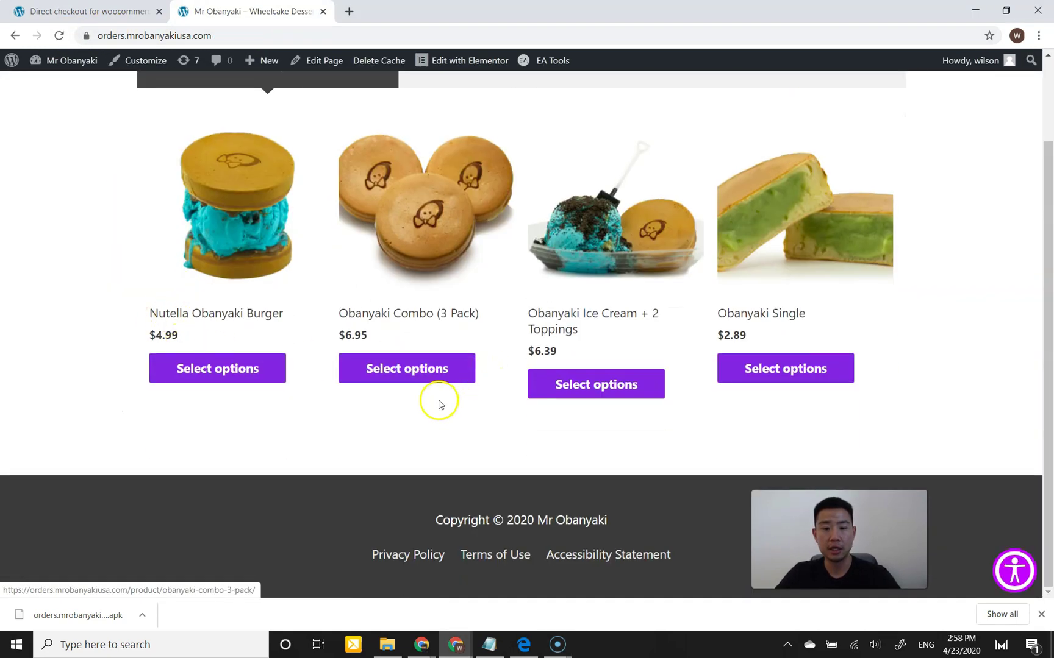
scroll(431, 289, "up", 1)
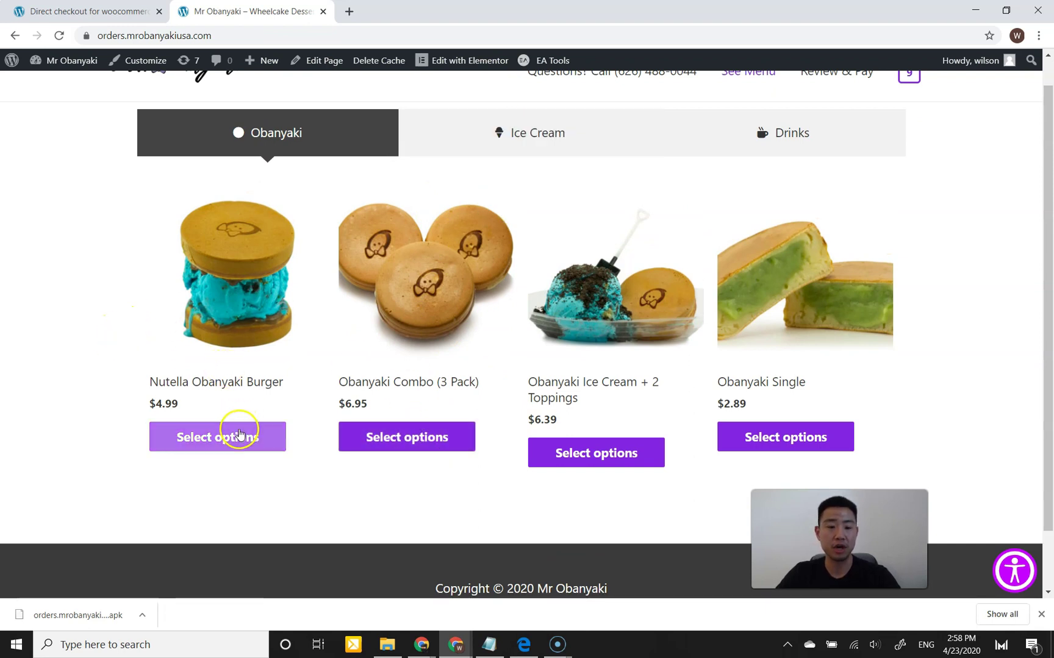
left_click(239, 435)
scroll(561, 360, "down", 2)
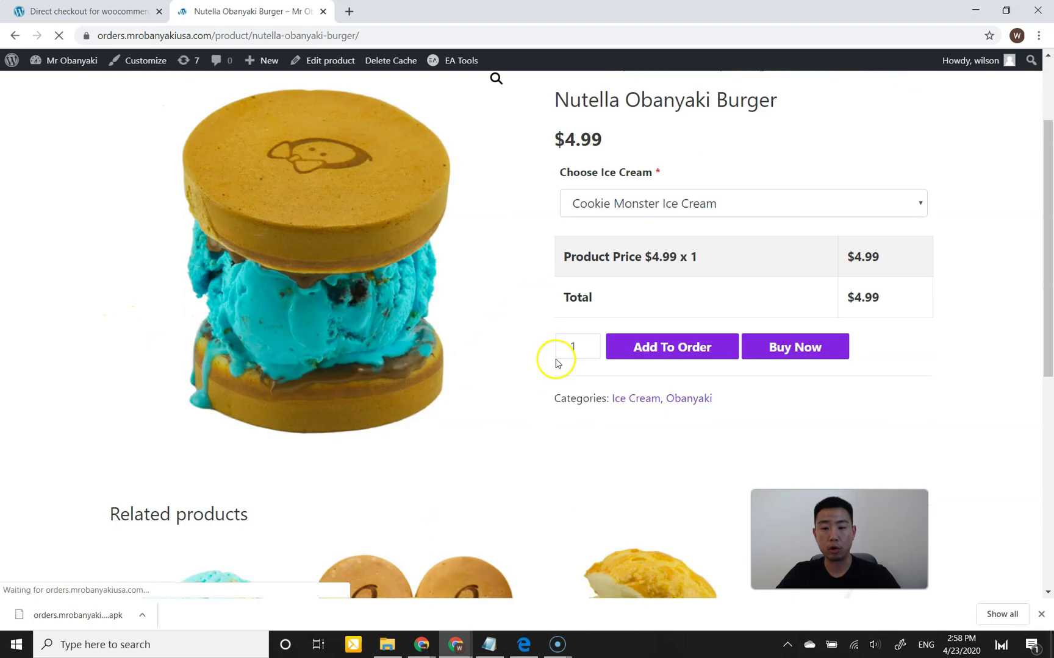
scroll(691, 163, "up", 2)
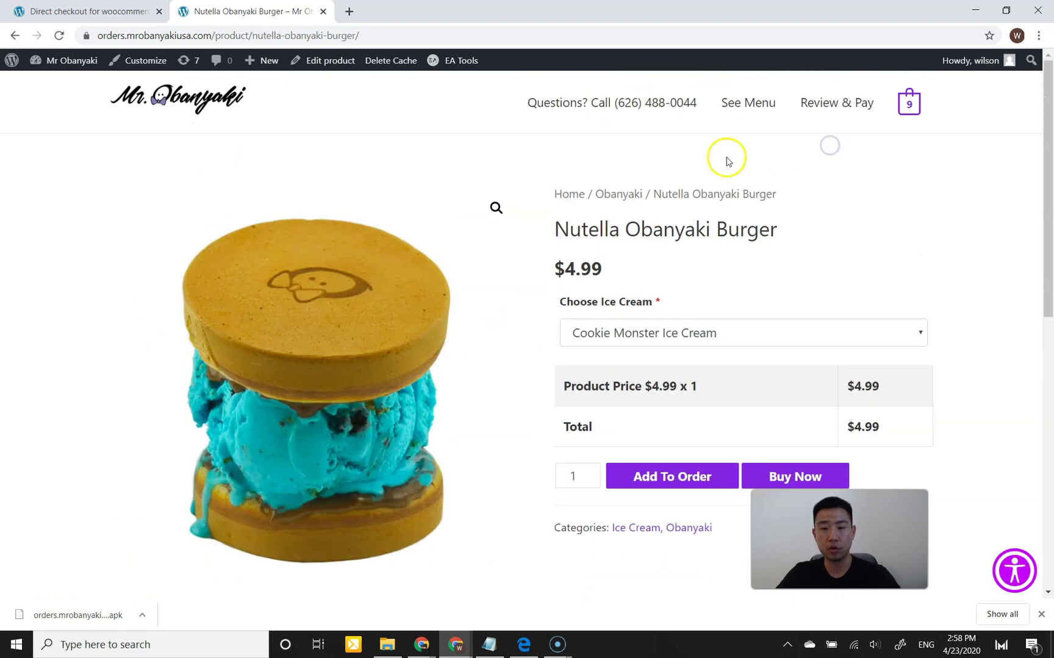
left_click(737, 102)
Step: Tick Show Direct Checkout Button on Shop Page and save the settings
left_click(85, 11)
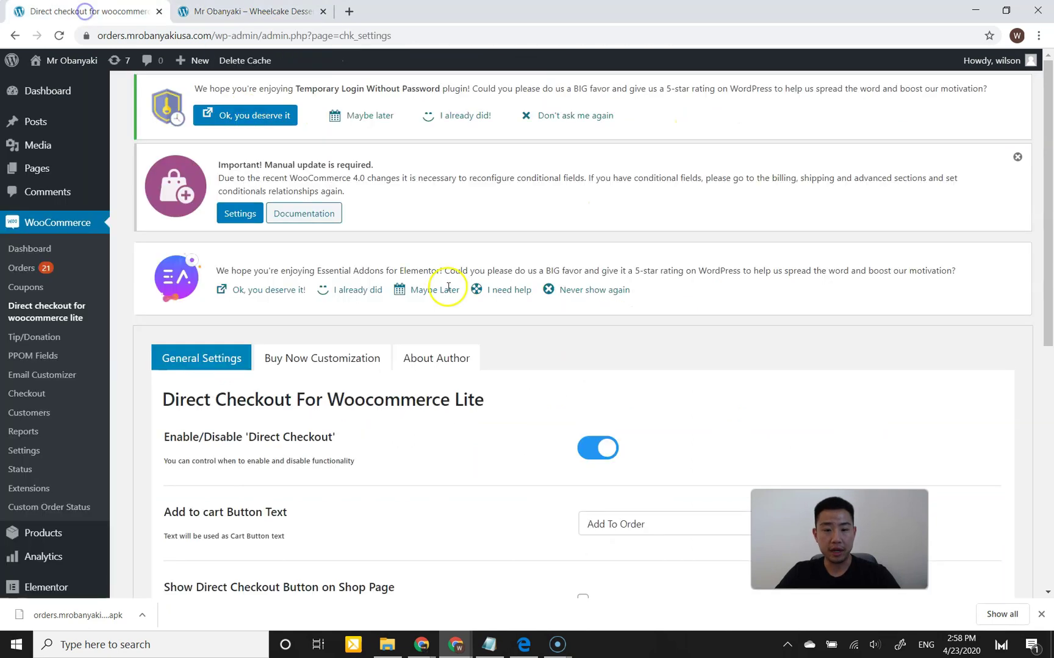
scroll(482, 323, "down", 5)
left_click(584, 256)
scroll(489, 291, "down", 2)
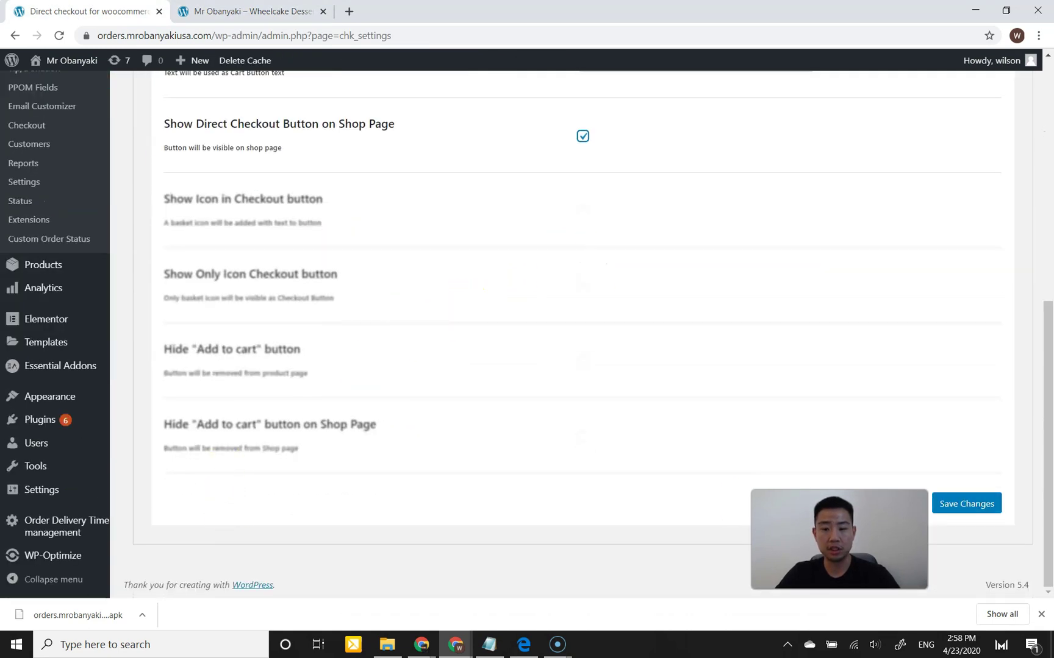
left_click(984, 510)
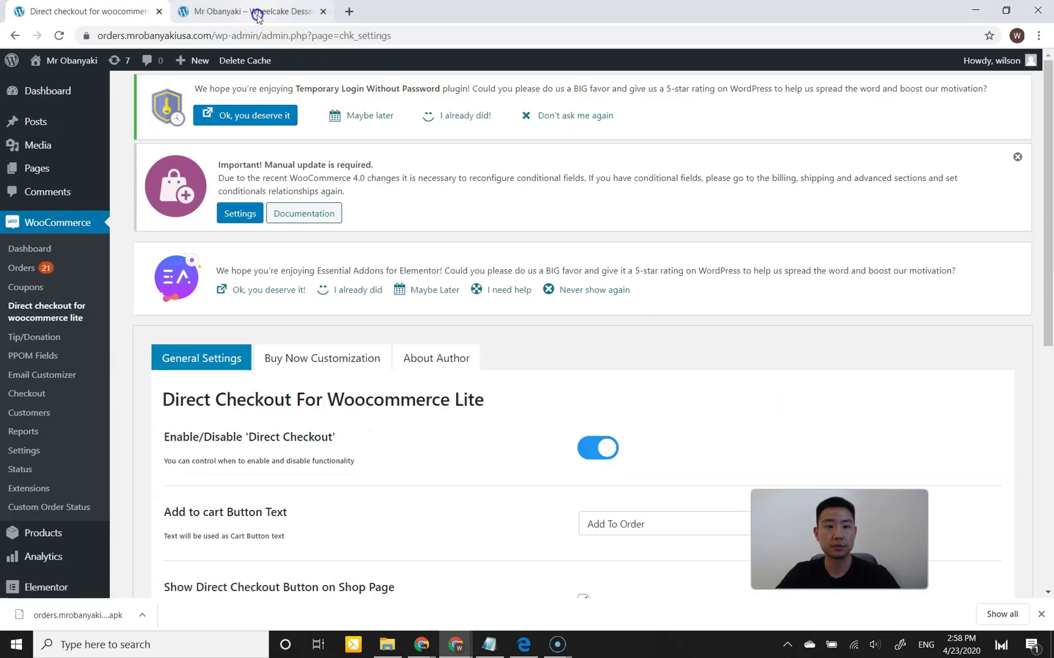
Step: Reload the menu and Buy Now a Nutella Obanyaki Burger, landing on checkout with 10 items
left_click(256, 14)
left_click(59, 35)
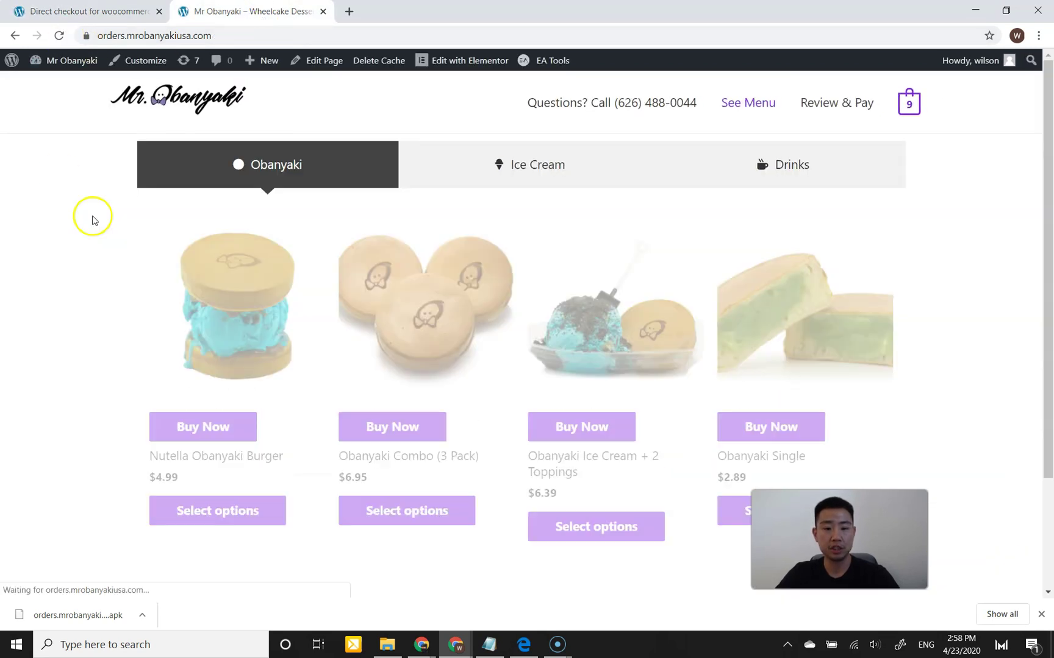
scroll(146, 277, "down", 3)
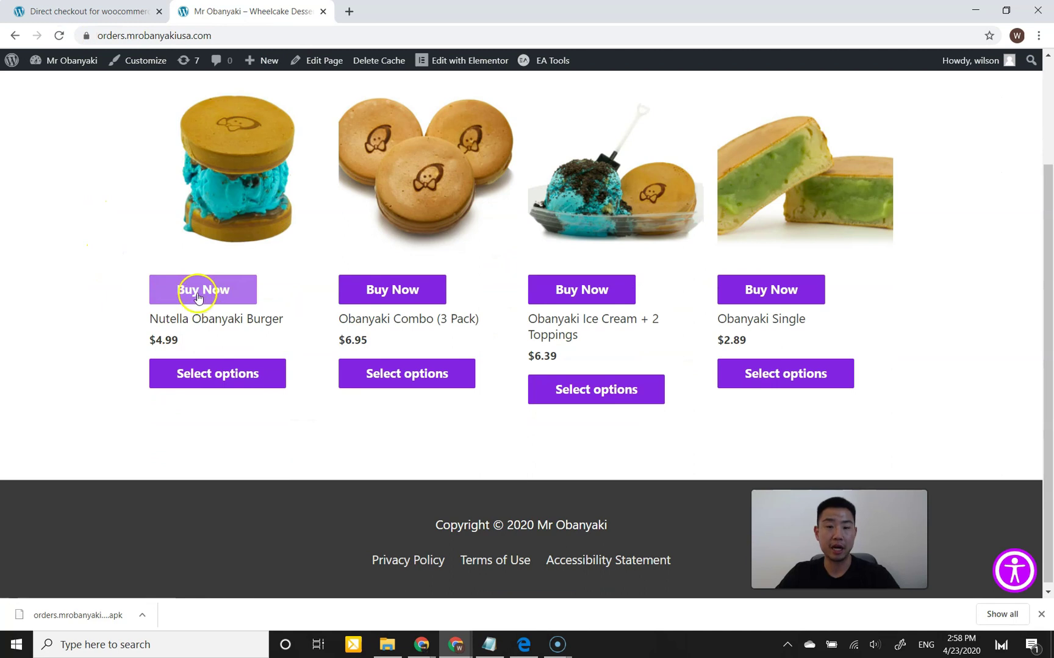
scroll(141, 287, "up", 3)
left_click(188, 428)
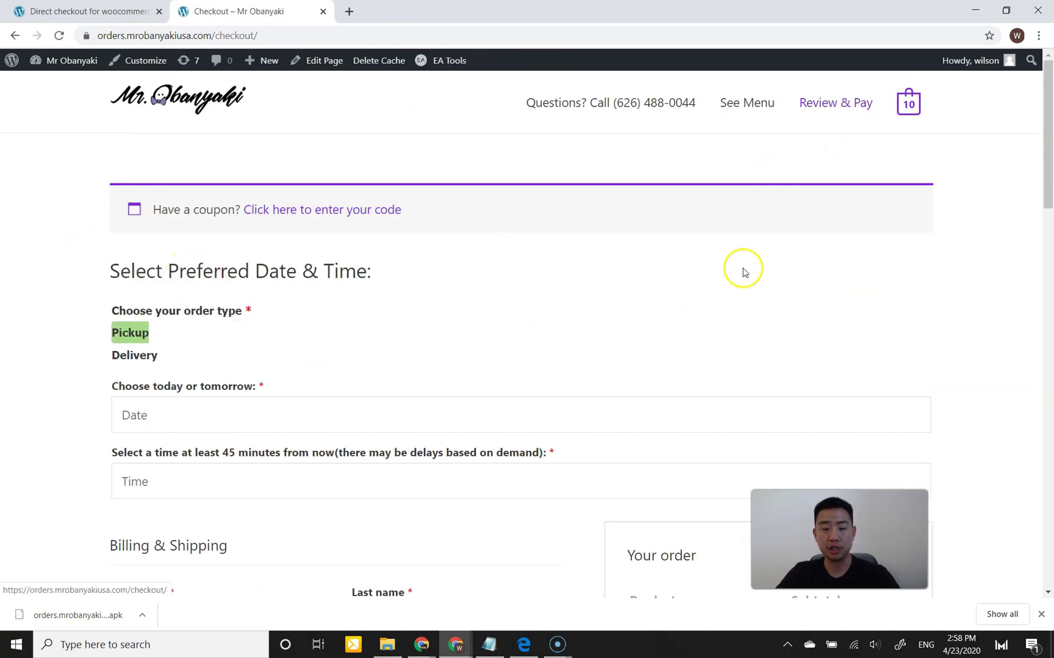
scroll(726, 273, "down", 12)
scroll(602, 271, "up", 8)
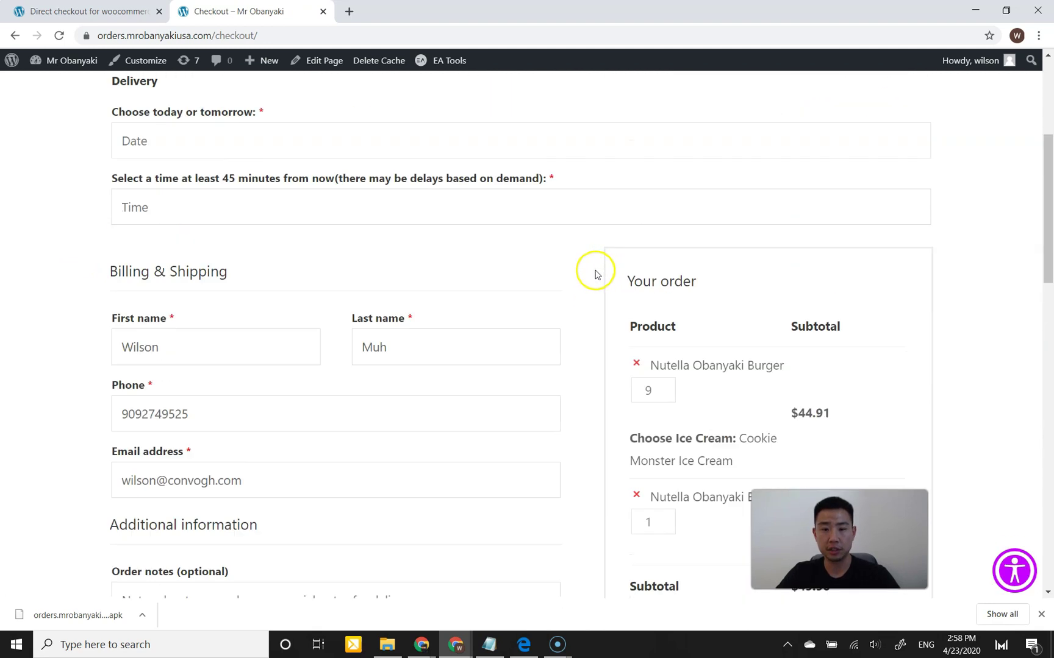
scroll(592, 275, "up", 3)
left_click(80, 11)
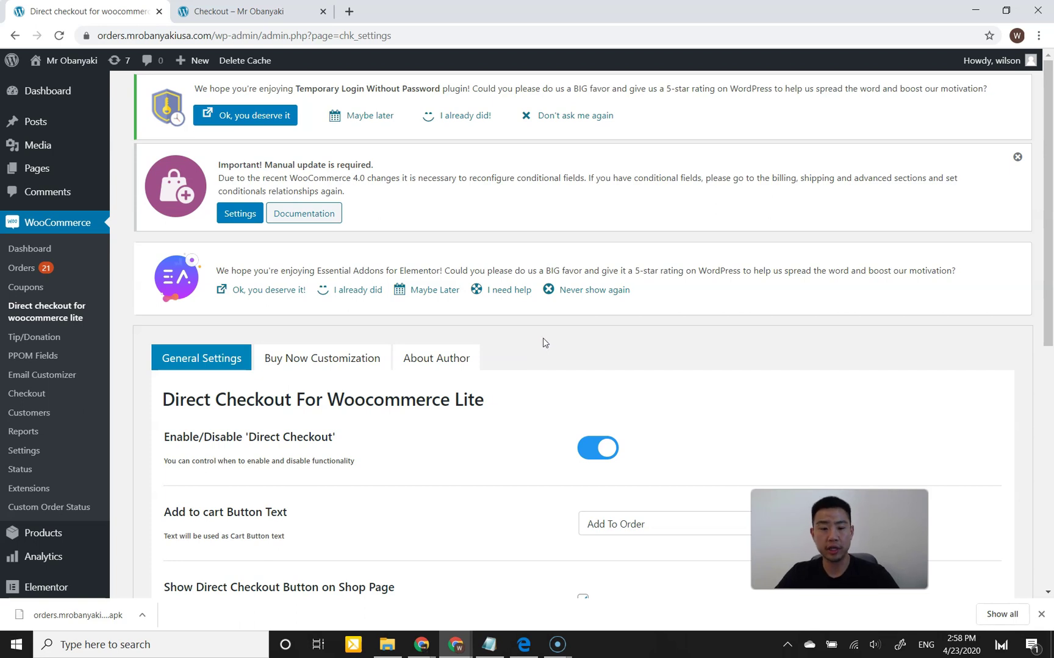
Step: Untick Show Direct Checkout Button on Shop Page and save the settings
scroll(561, 354, "down", 3)
left_click(583, 391)
scroll(472, 412, "down", 4)
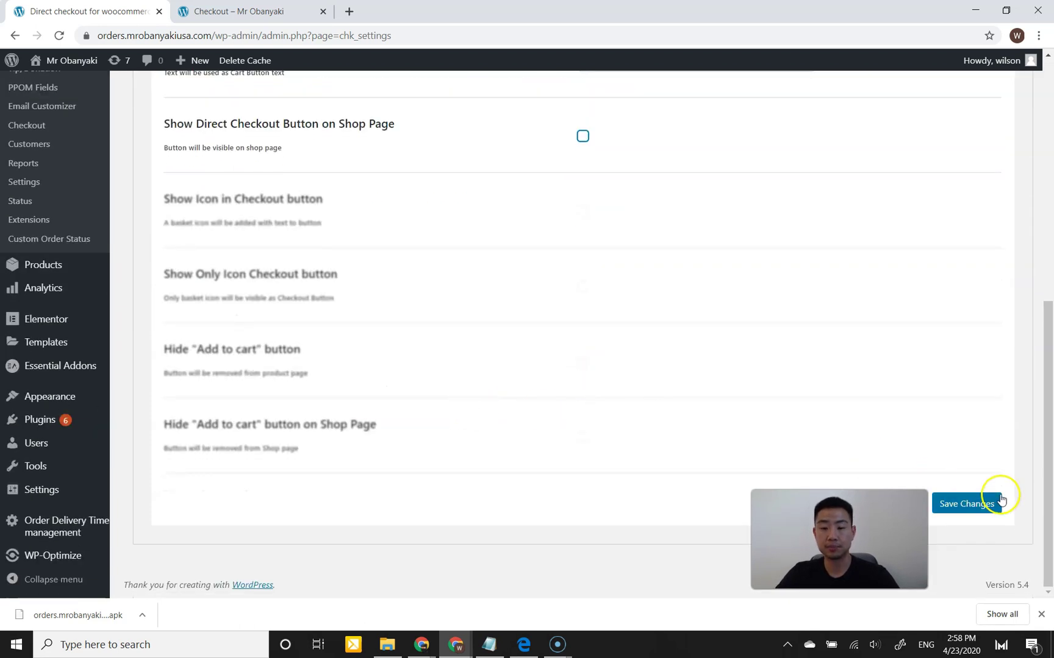
left_click(1000, 502)
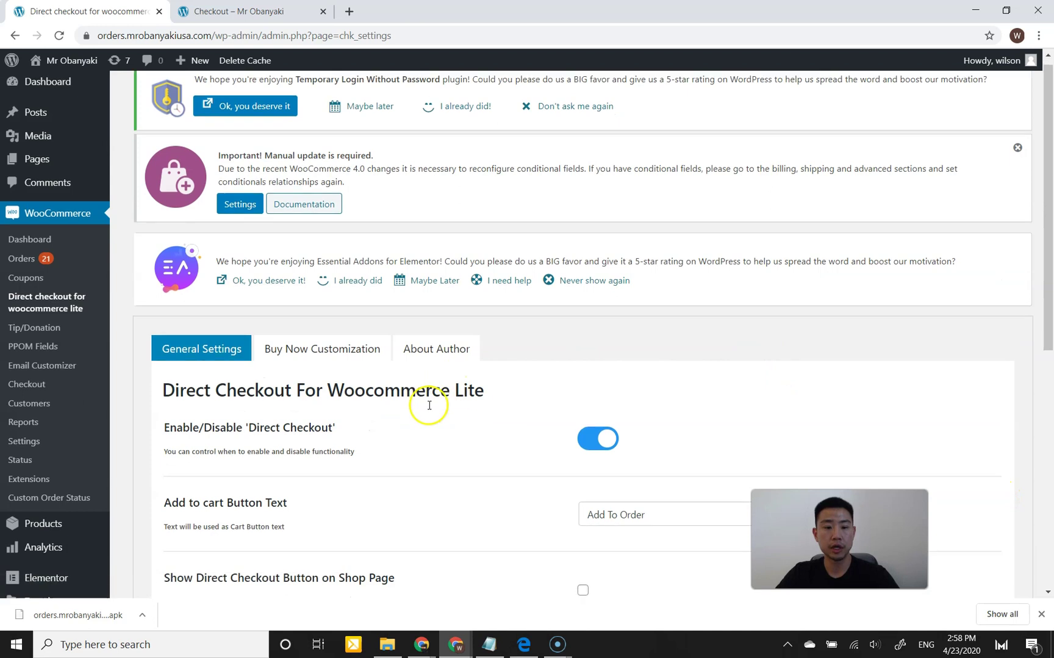
Step: Browse the plugin's Buy Now customization and author information sections, then return to General settings
scroll(428, 406, "down", 2)
left_click(347, 155)
scroll(427, 275, "down", 2)
scroll(439, 304, "up", 3)
scroll(329, 339, "down", 3)
scroll(347, 329, "up", 3)
left_click(418, 214)
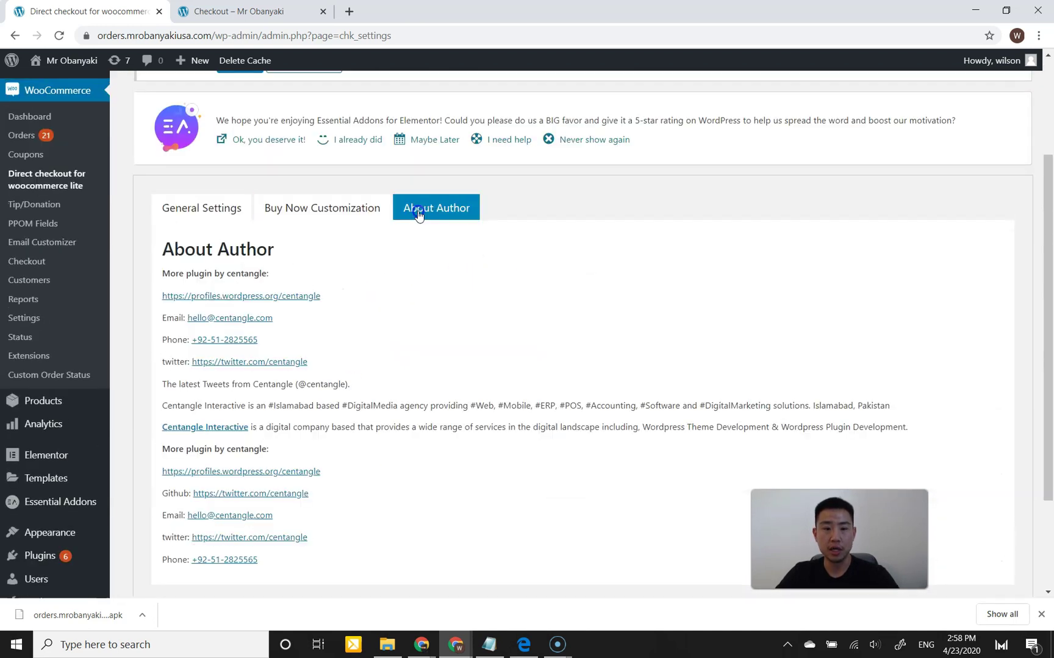
left_click(366, 207)
left_click(217, 211)
scroll(510, 285, "down", 3)
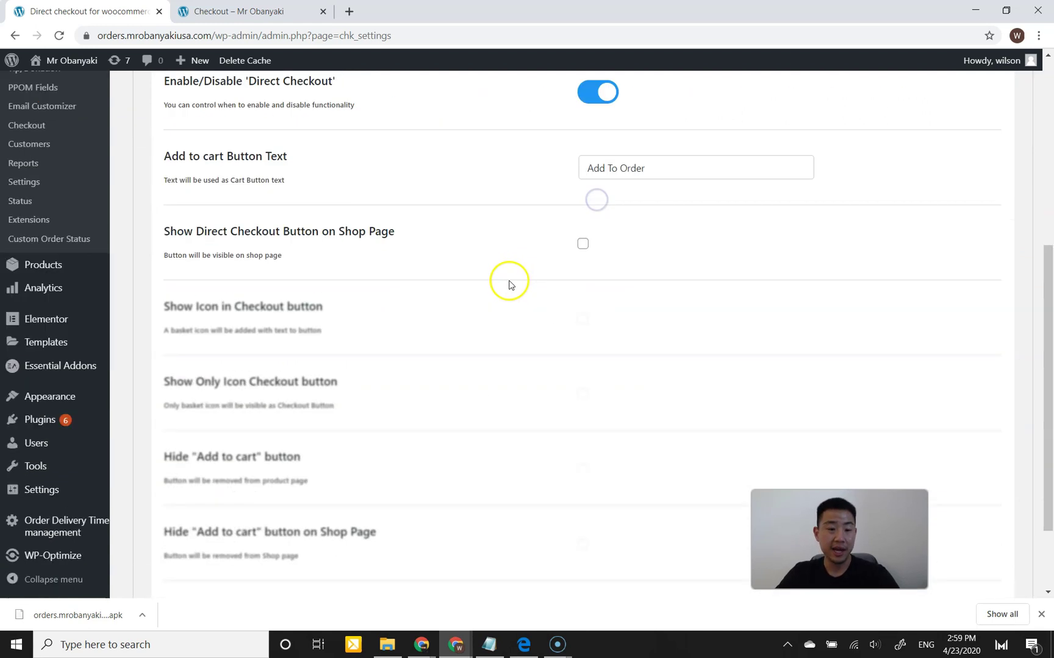
scroll(507, 290, "up", 2)
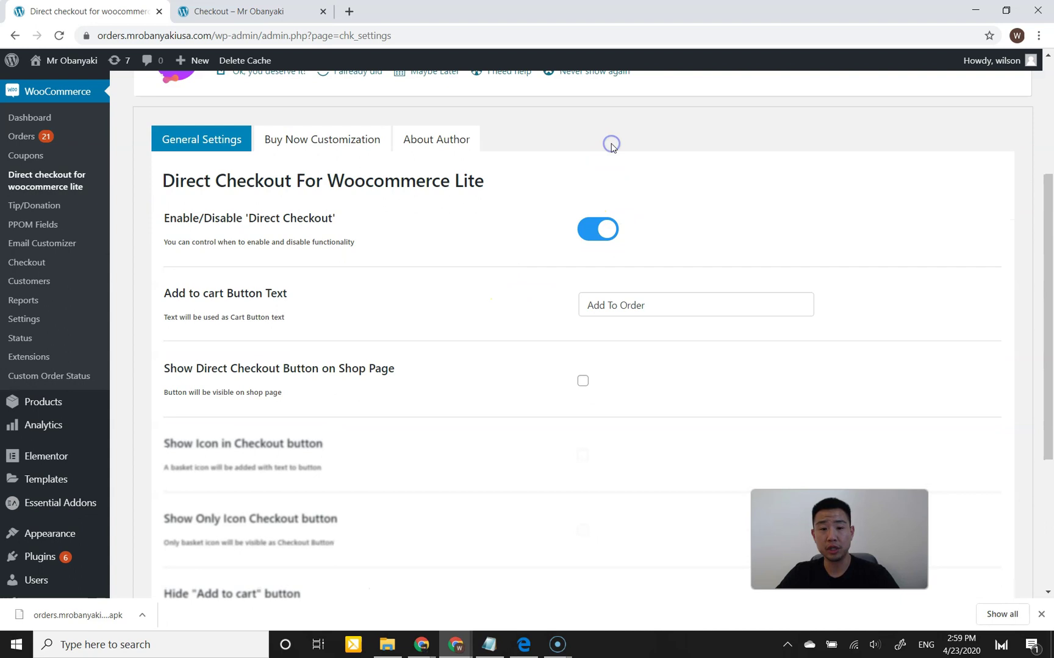
Step: Open the store's Cart page listing the burgers, subtotal $49.90
left_click(298, 13)
scroll(601, 151, "up", 1)
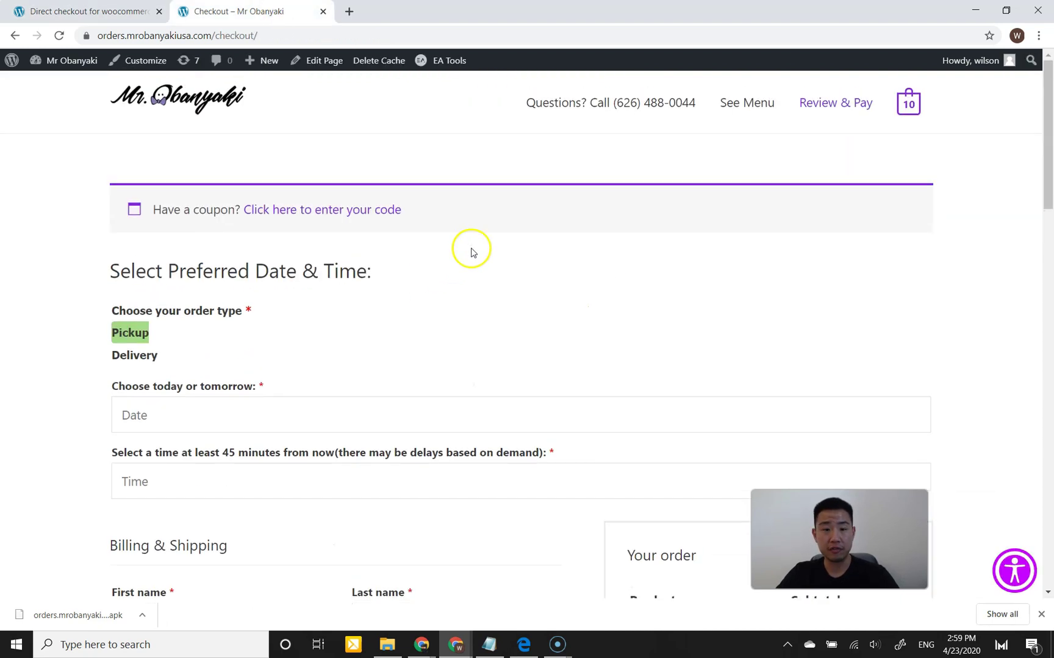
left_click(908, 102)
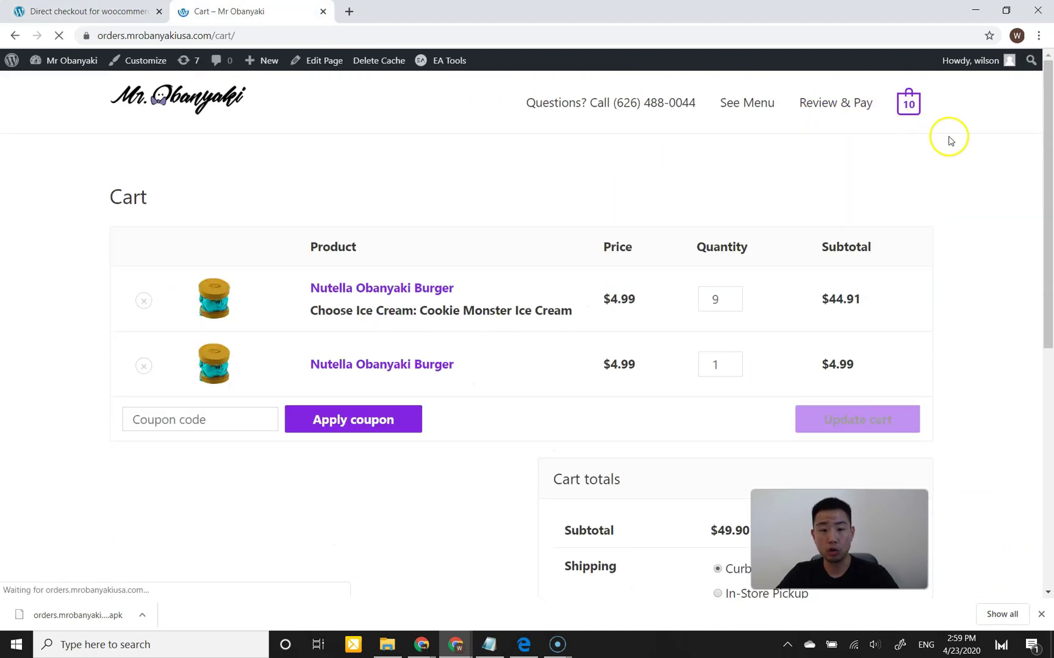
scroll(975, 235, "down", 5)
Step: Deactivate Direct Checkout For Woocommerce Lite from the Installed Plugins list
scroll(981, 220, "up", 5)
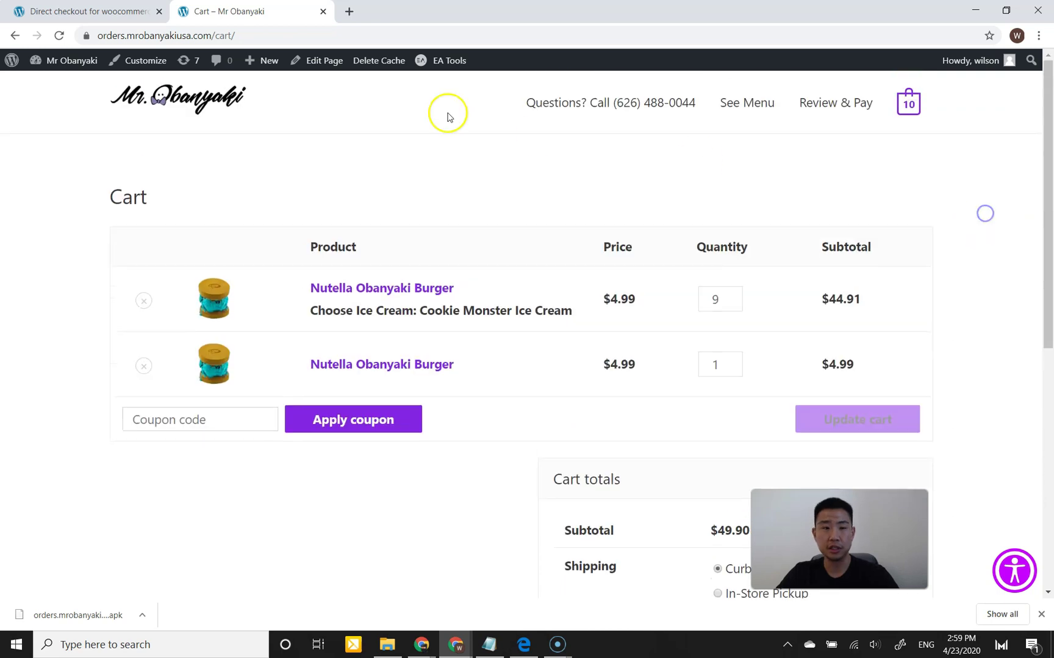
left_click(114, 12)
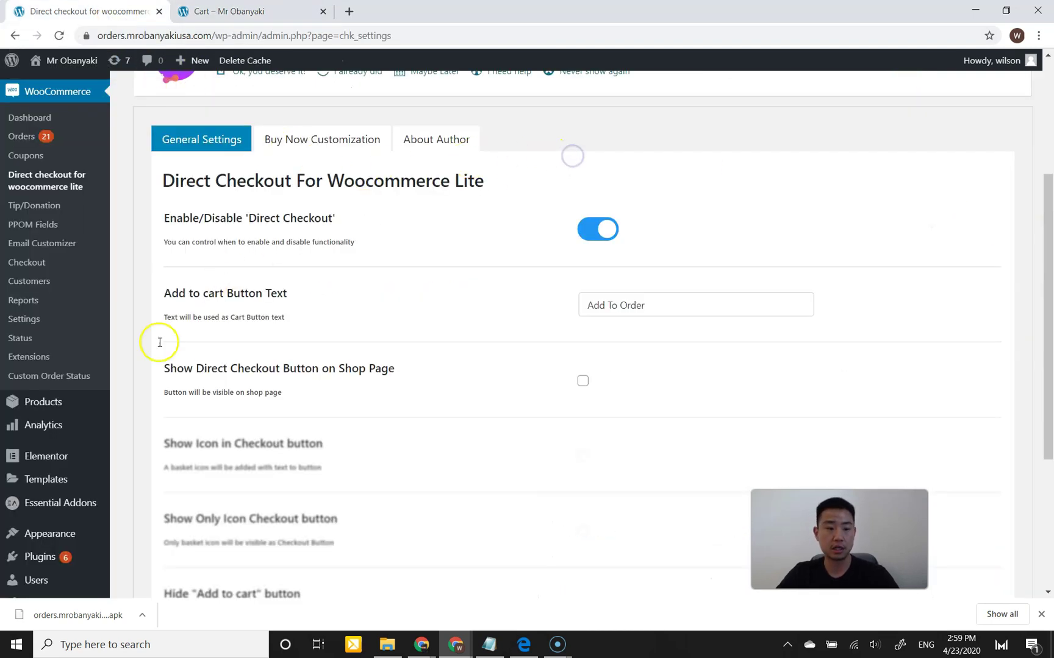
mouse_move(66, 555)
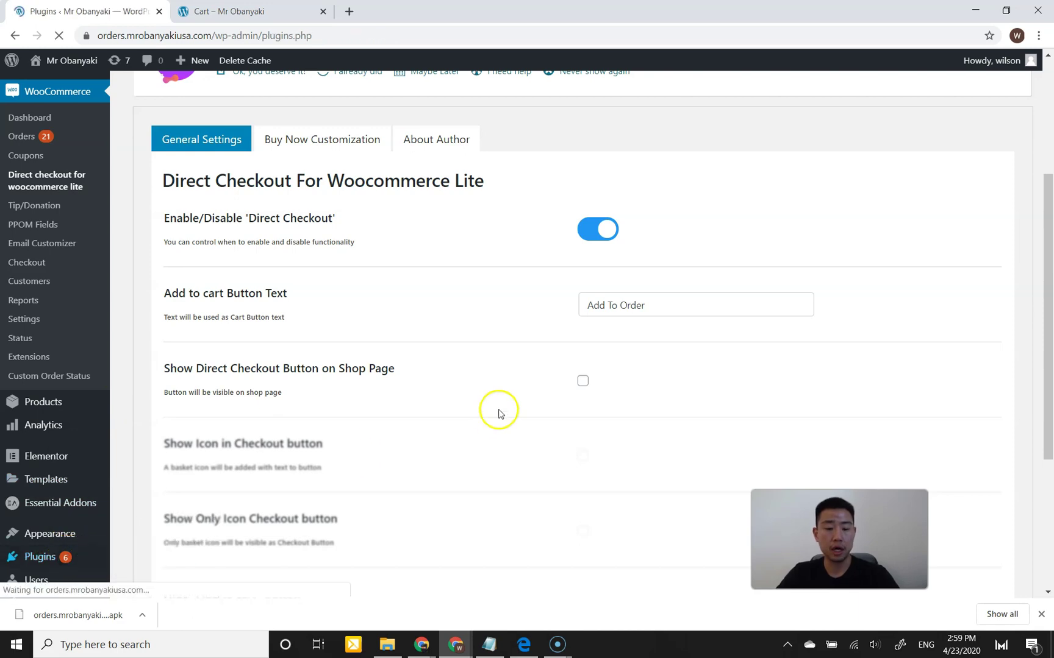
scroll(499, 412, "down", 7)
scroll(500, 413, "down", 4)
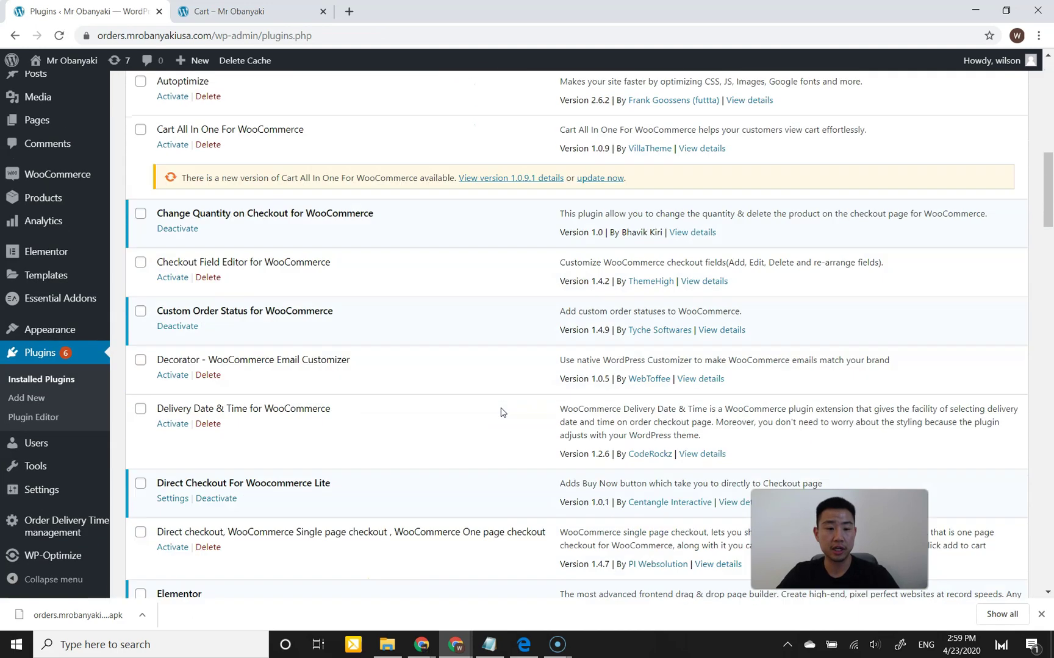
scroll(294, 349, "down", 2)
left_click(211, 290)
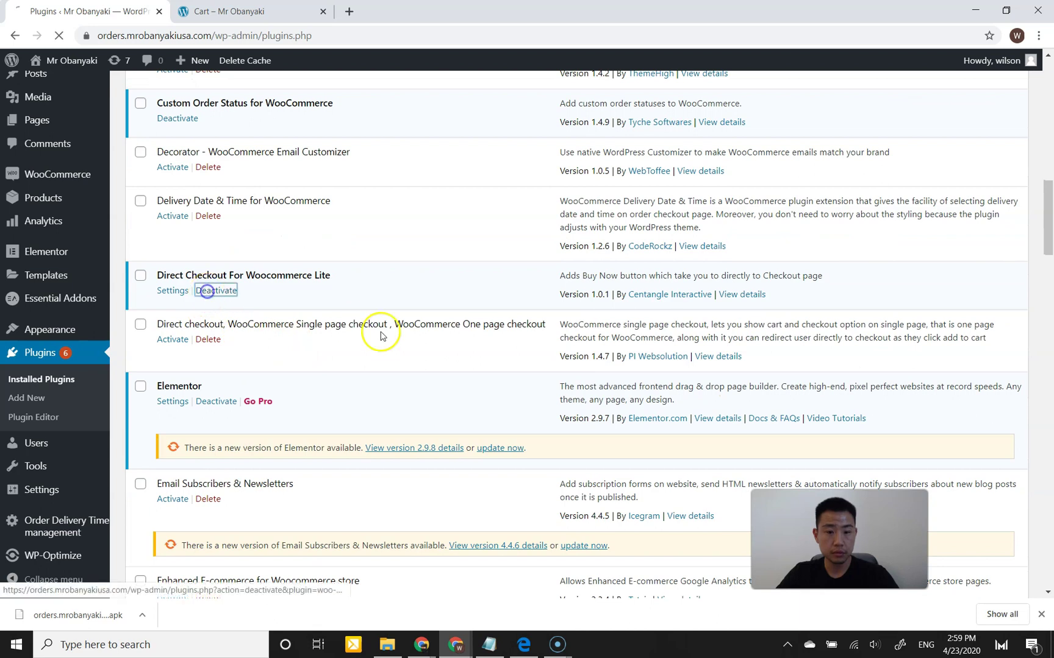
scroll(381, 320, "down", 11)
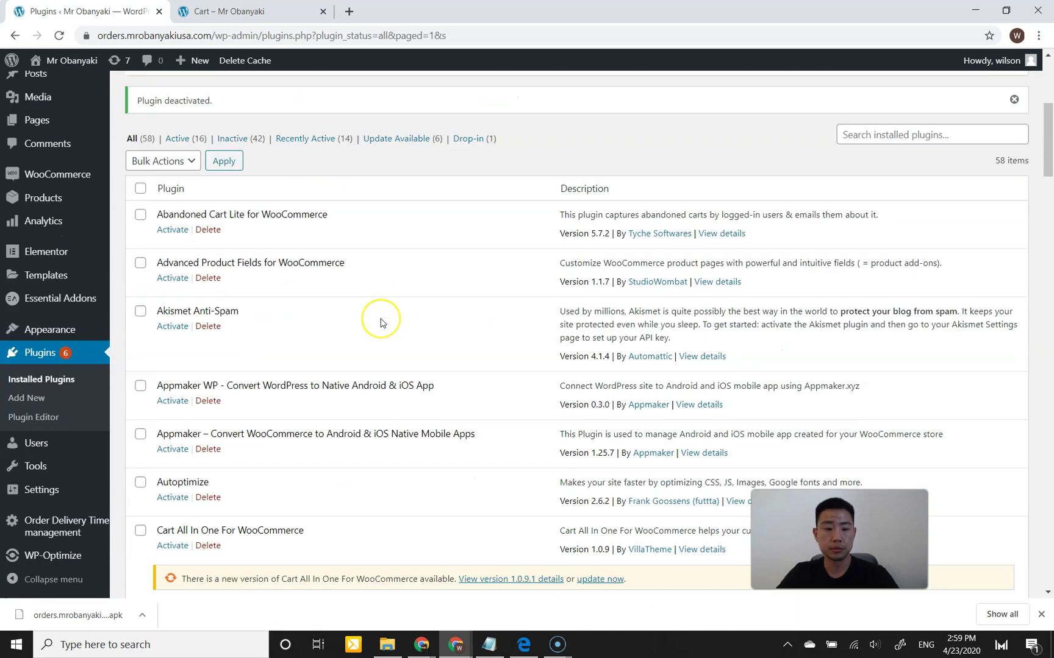
scroll(381, 323, "down", 3)
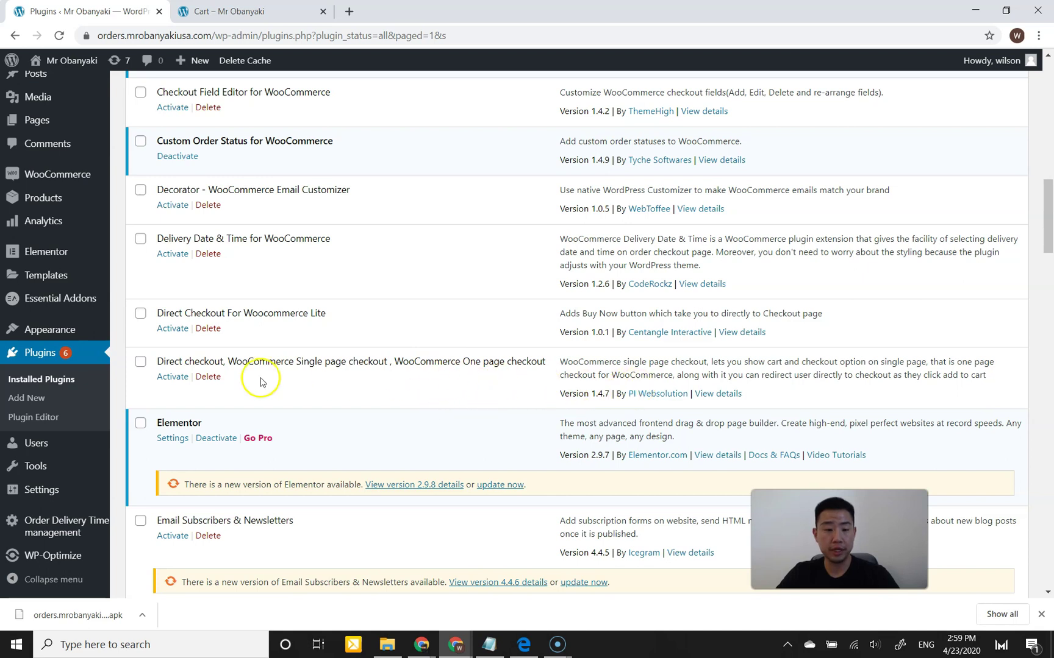
Step: Activate the single-page Direct checkout plugin, then go to the store's menu of four products
left_click(184, 381)
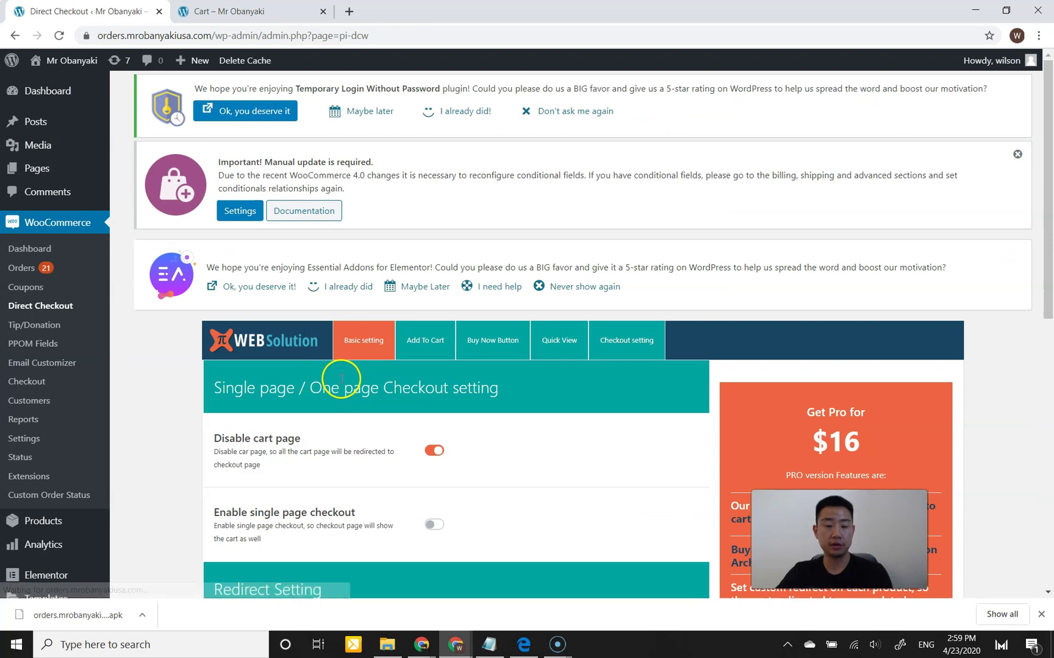
scroll(341, 378, "down", 5)
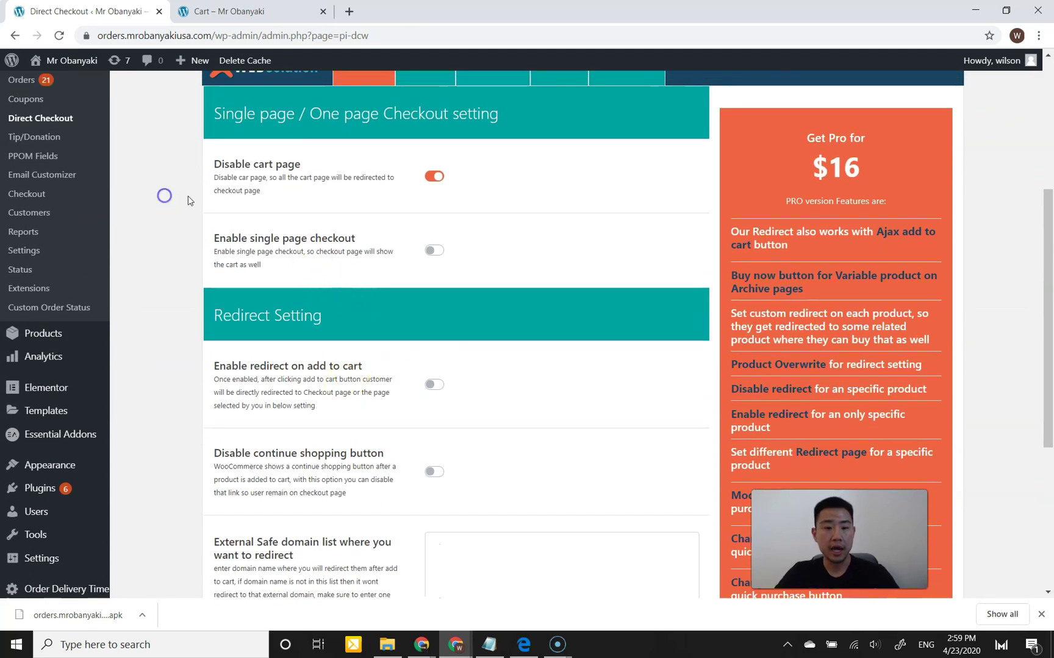
scroll(254, 257, "up", 1)
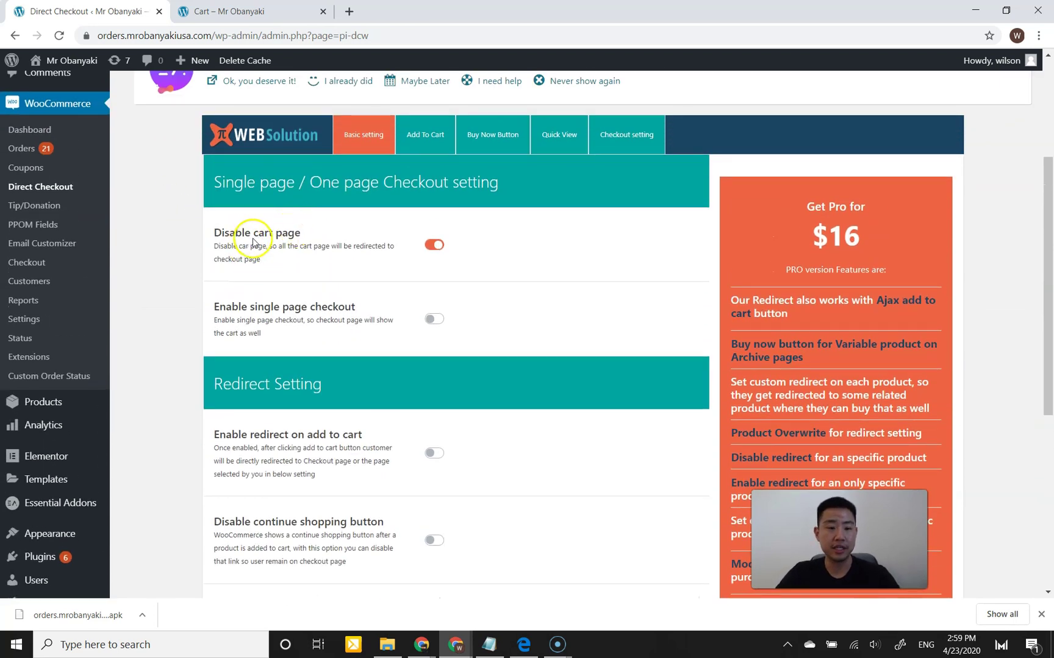
left_click(244, 12)
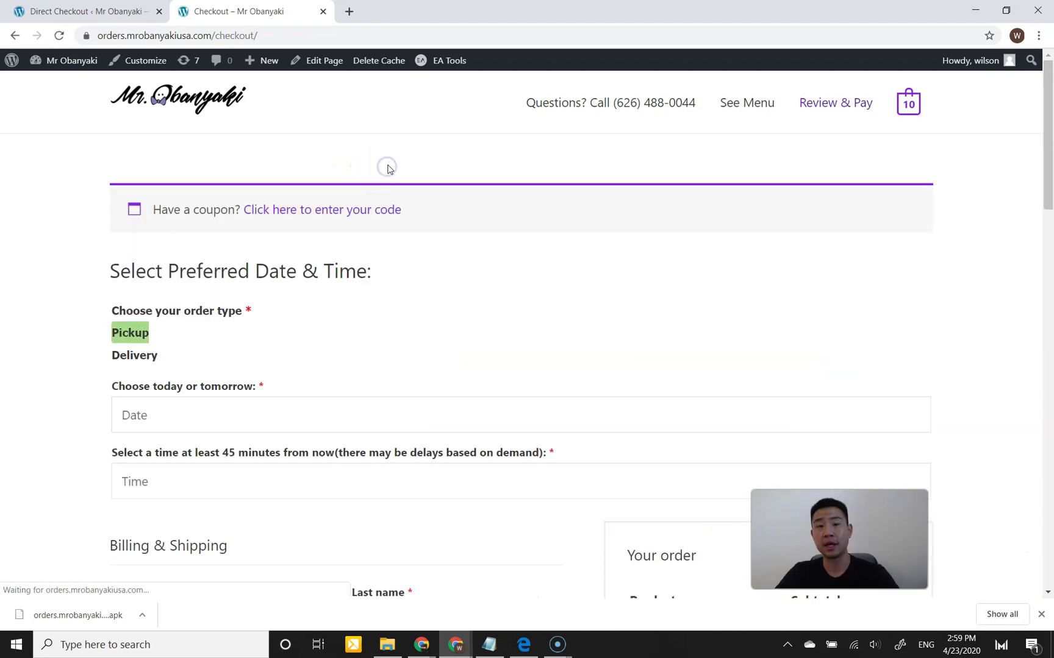
left_click(762, 101)
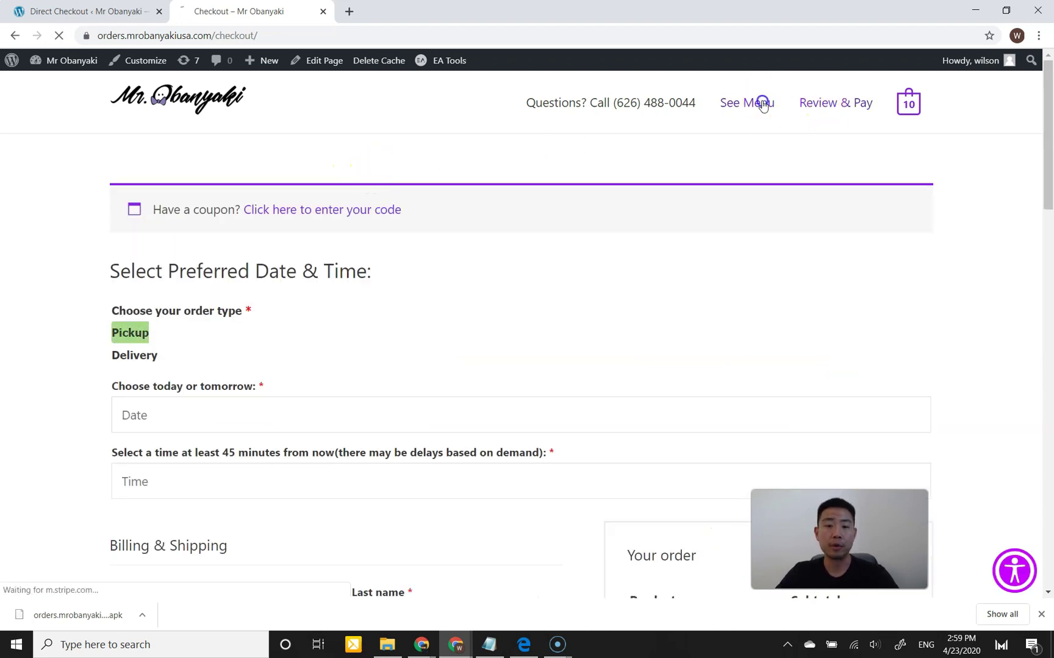
Step: Add Obanyaki Ice Cream + 2 Toppings to the order
scroll(505, 274, "down", 1)
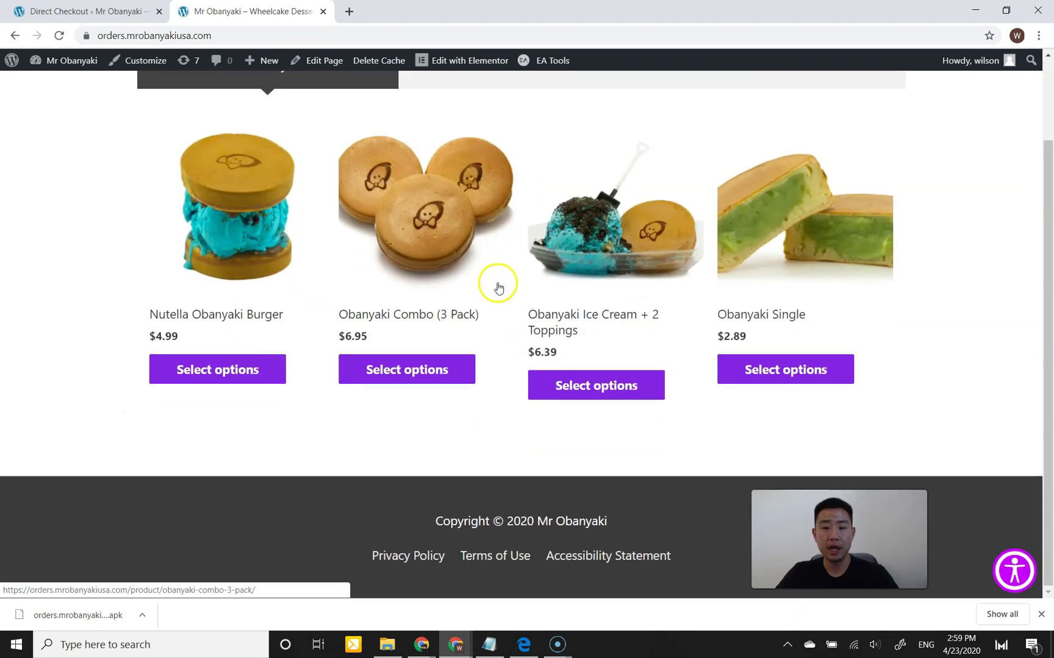
scroll(494, 282, "up", 1)
left_click(587, 486)
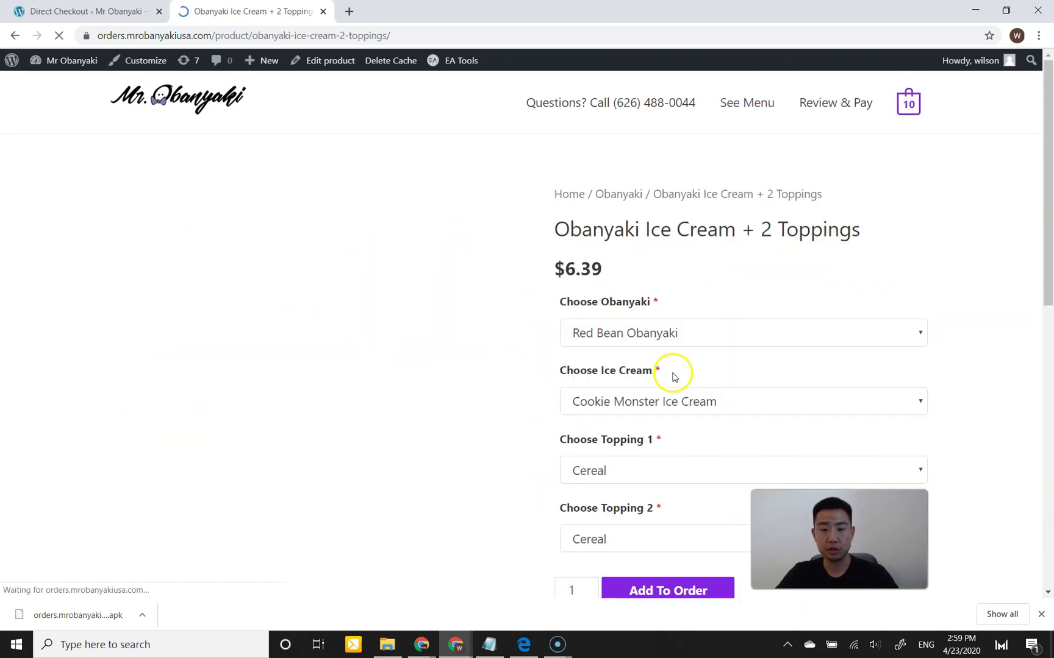
scroll(674, 373, "down", 2)
left_click(670, 549)
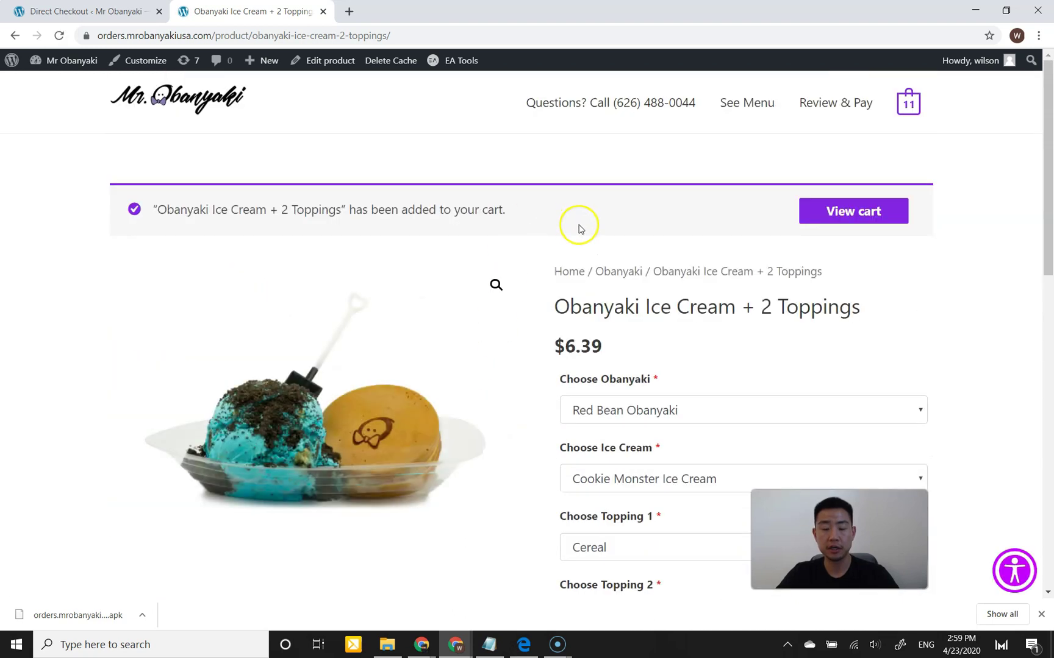
Step: View the cart and confirm it lands directly on checkout with 11 items
left_click(861, 212)
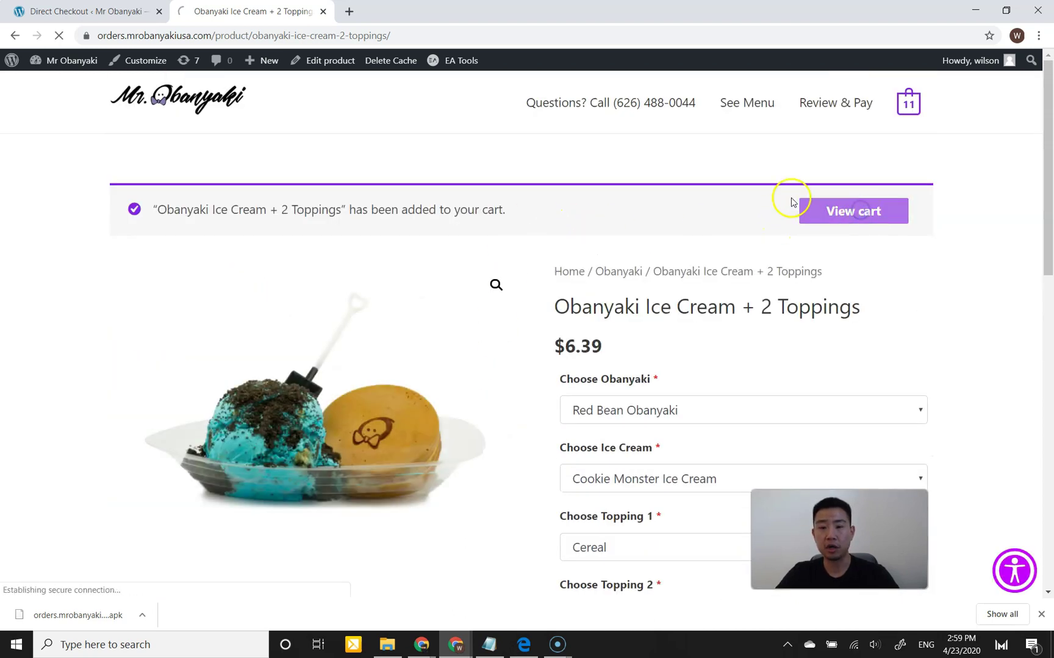
scroll(701, 254, "down", 10)
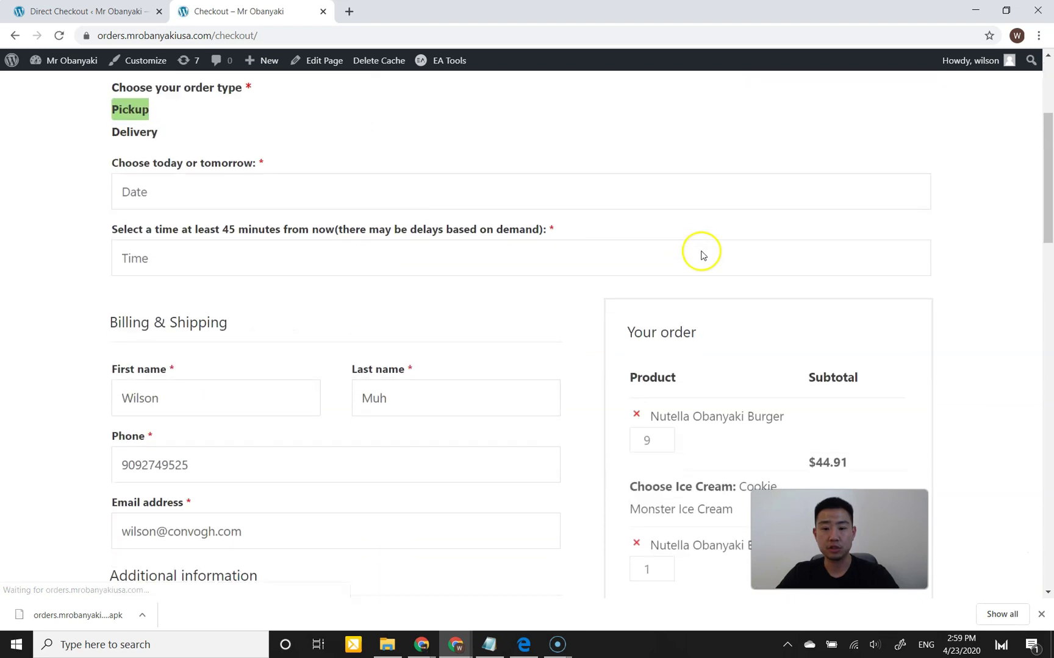
scroll(587, 255, "up", 5)
scroll(587, 255, "up", 3)
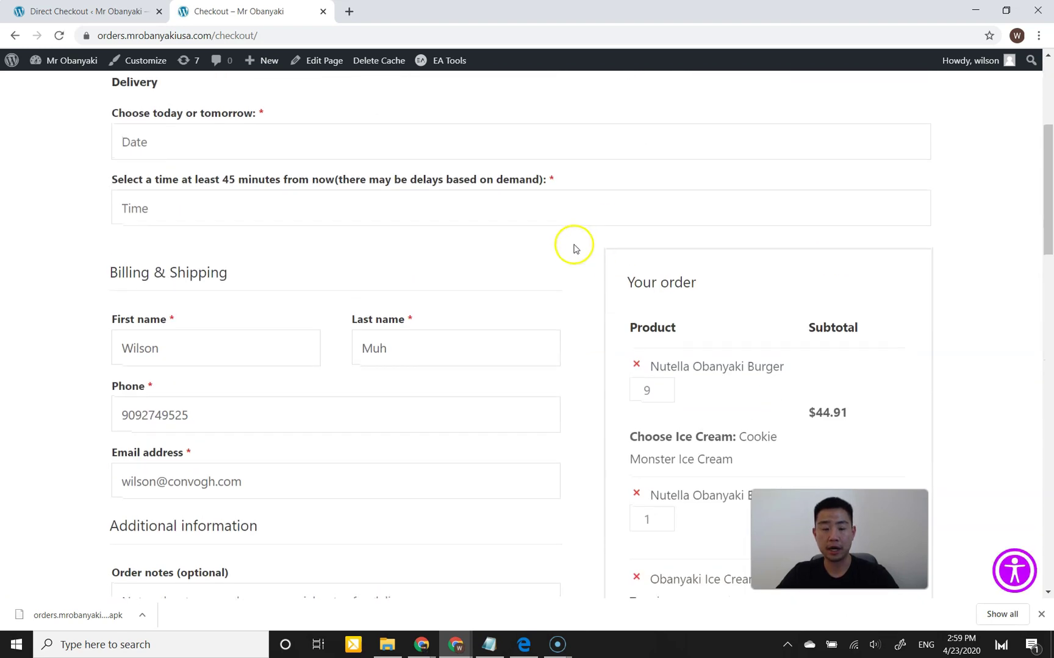
scroll(744, 366, "down", 1)
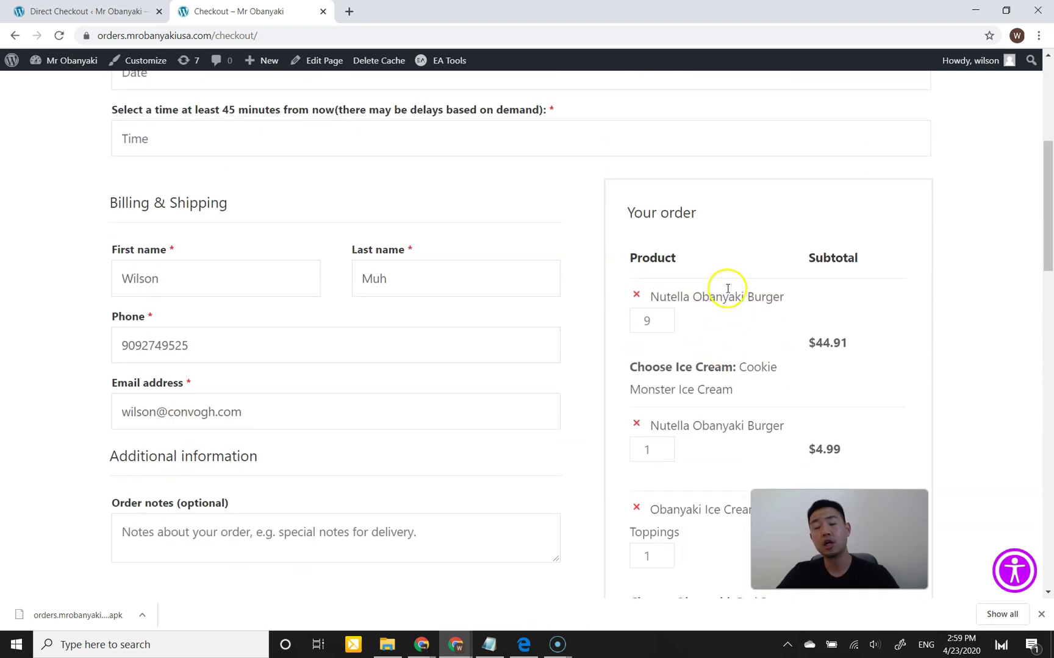
scroll(590, 304, "up", 2)
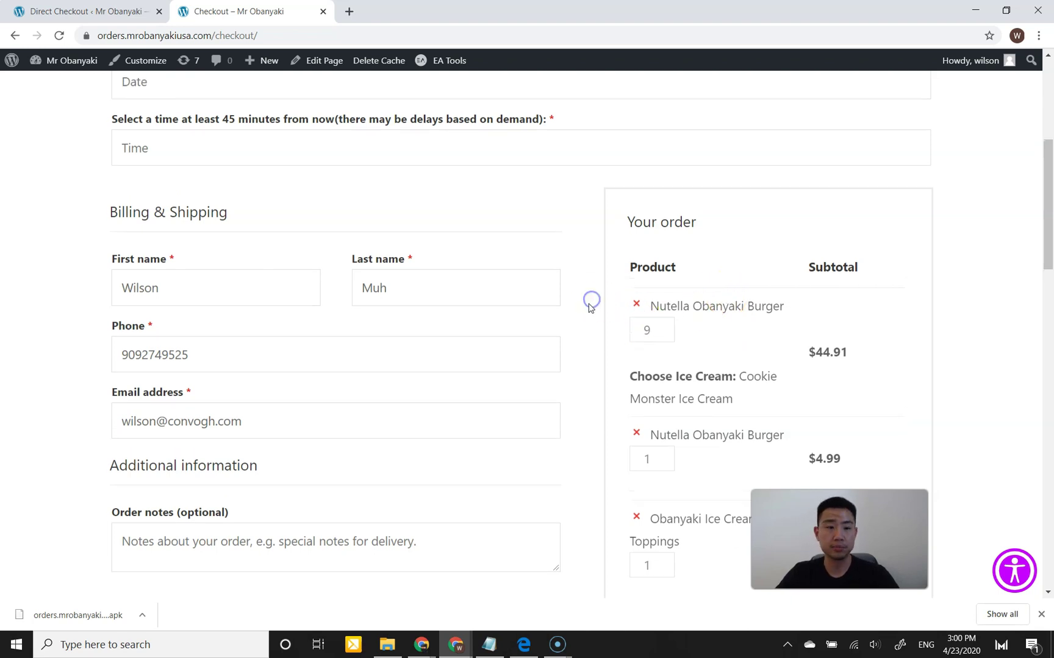
scroll(416, 353, "down", 3)
scroll(417, 351, "up", 6)
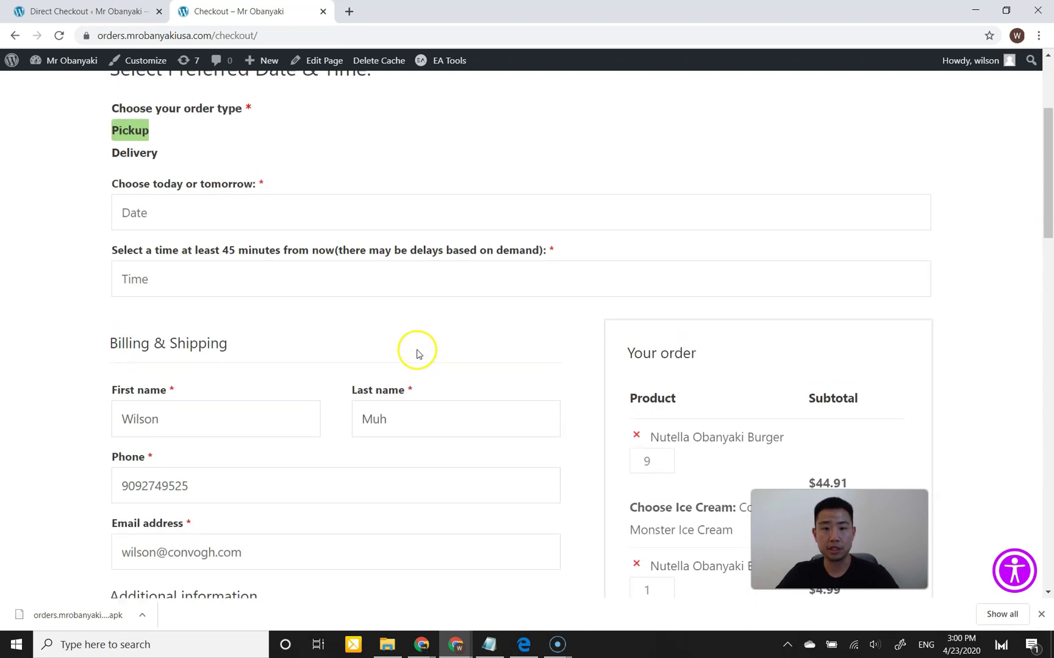
Step: Bring up the Direct Checkout plugin's Quick View settings through its Add To Cart tab
left_click(98, 13)
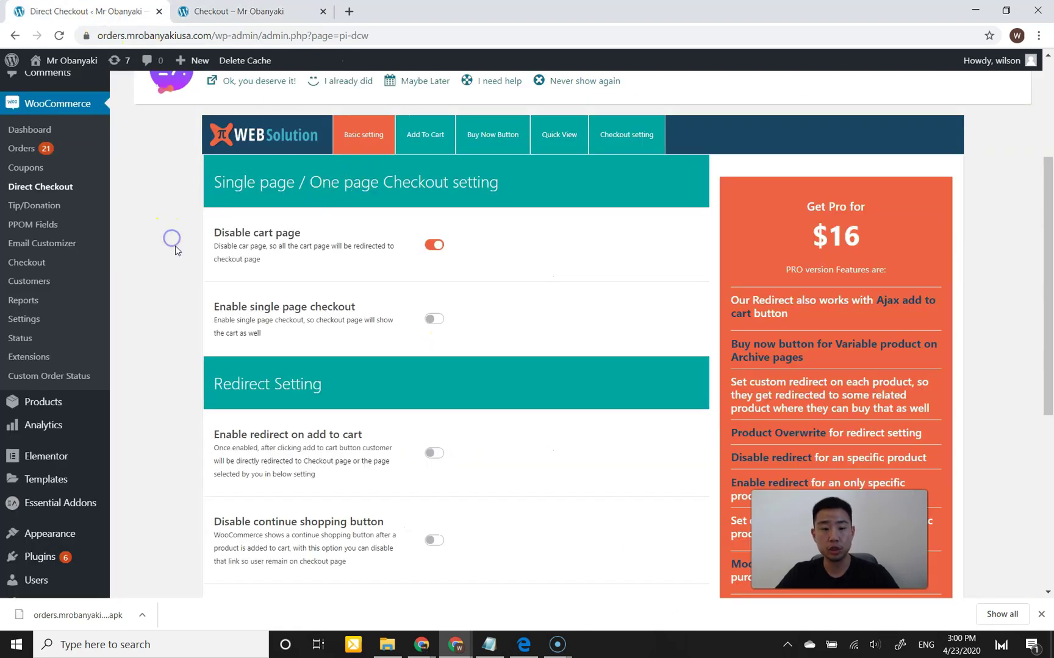
scroll(175, 253, "down", 1)
scroll(176, 255, "down", 1)
scroll(171, 260, "down", 1)
scroll(180, 288, "up", 3)
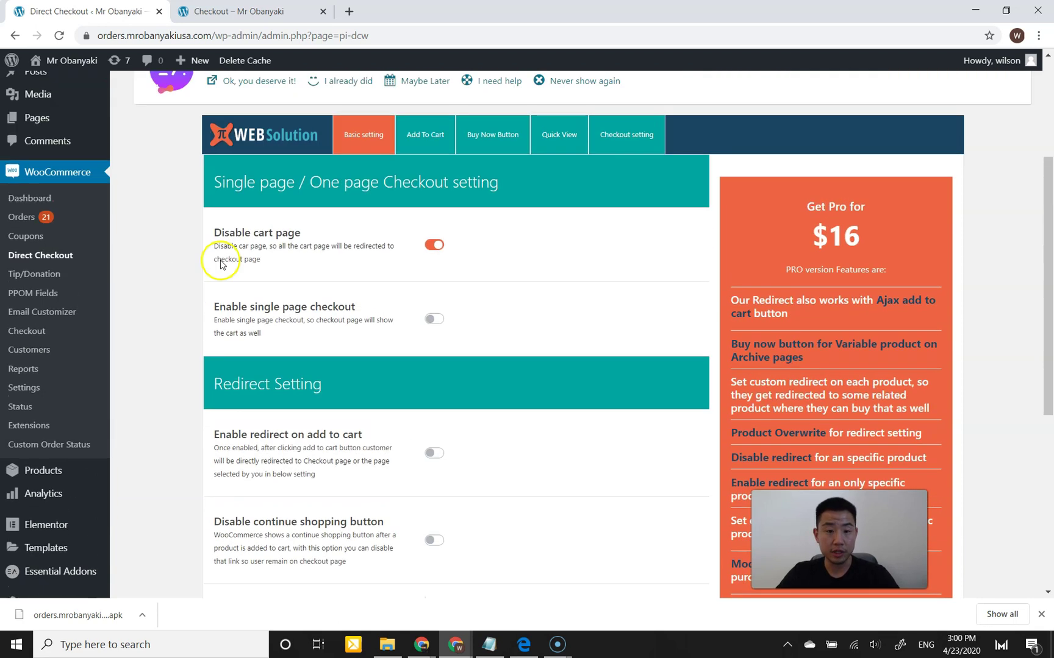
left_click(425, 134)
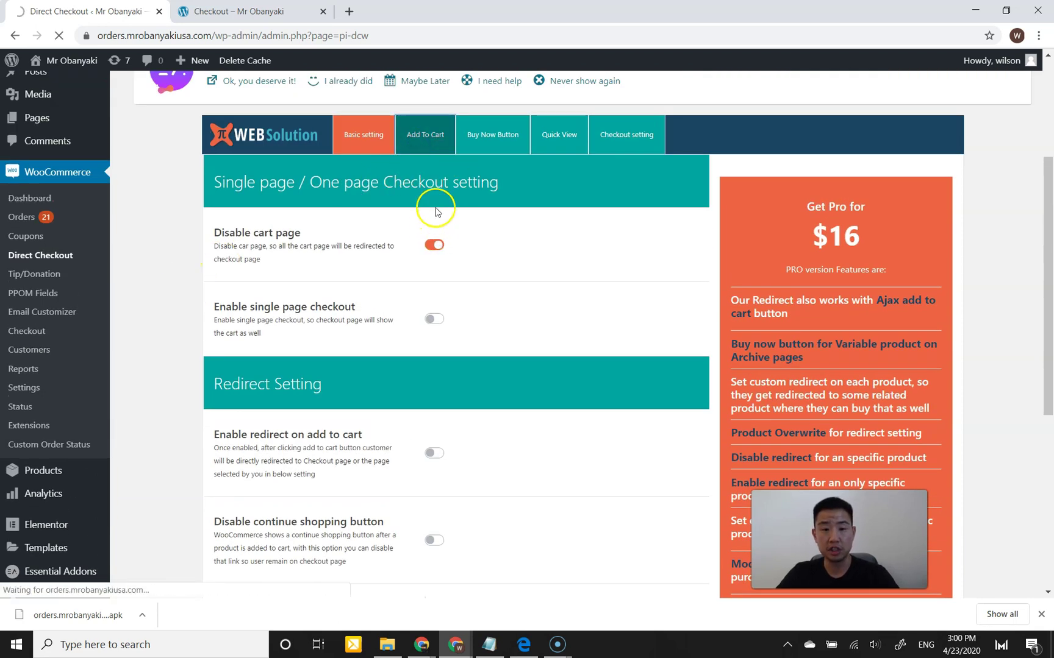
scroll(473, 335, "down", 2)
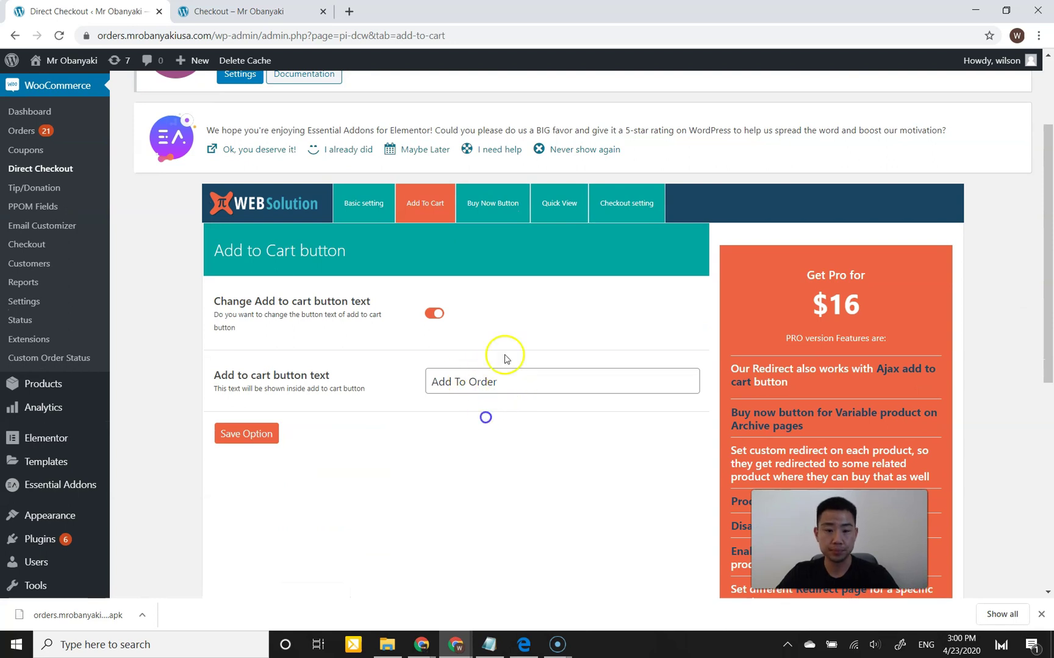
left_click(557, 204)
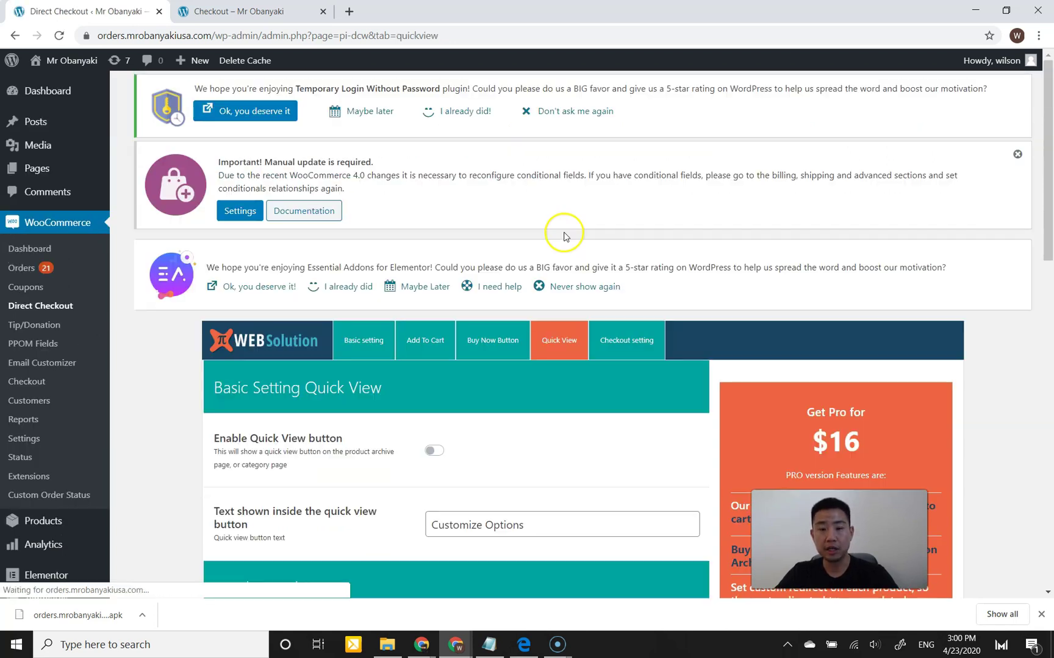
scroll(531, 250, "down", 3)
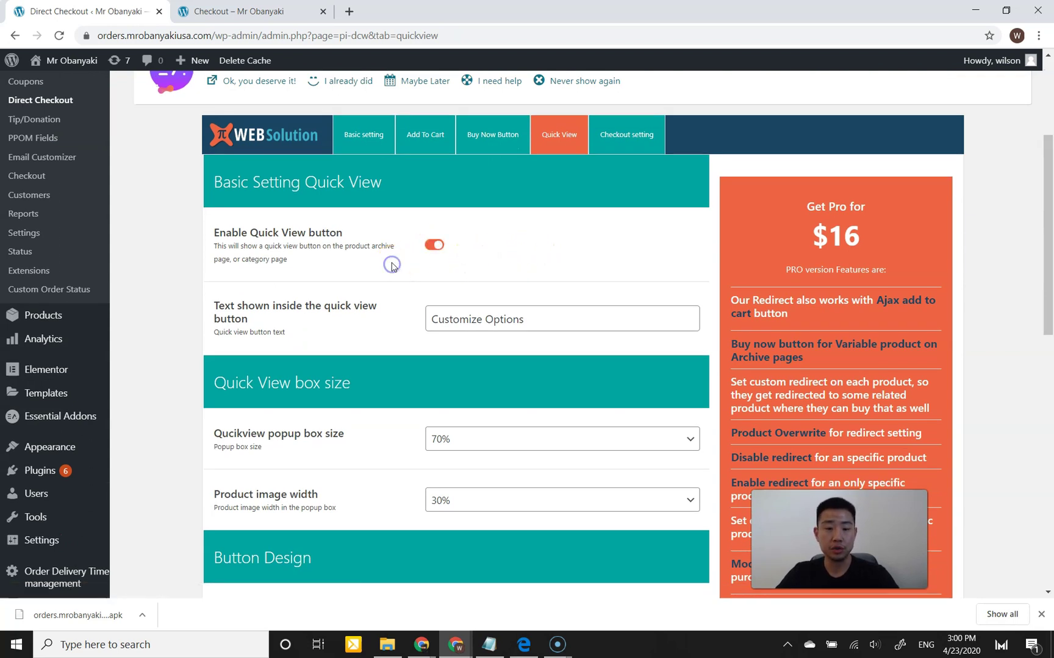
scroll(390, 295, "down", 15)
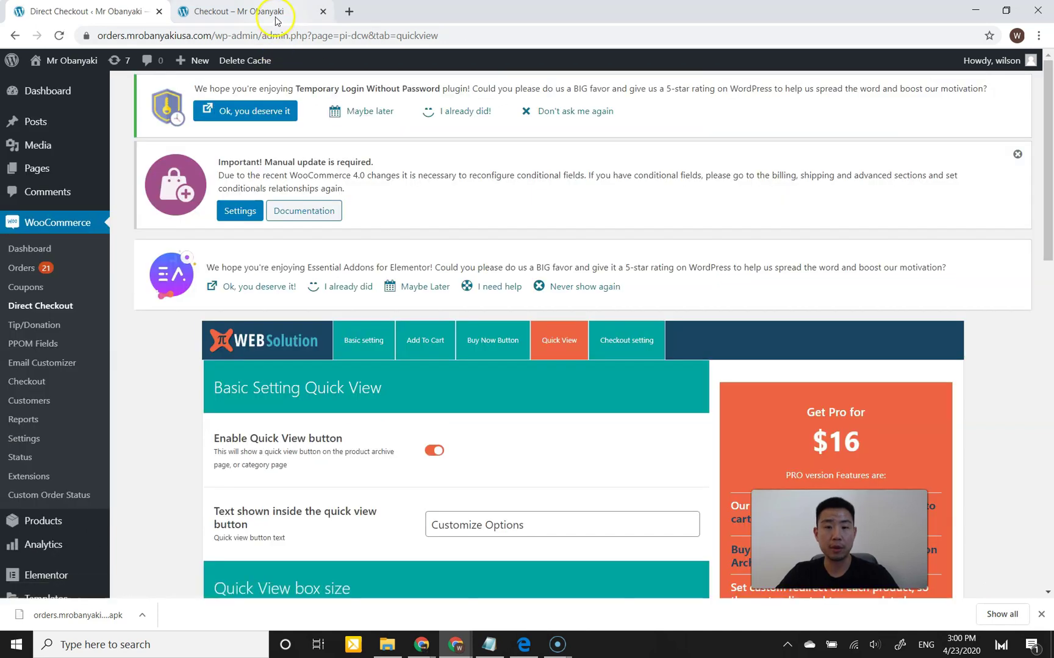
Step: Browse the restaurant menu and look at the Nutella Obanyaki Burger product page
left_click(276, 18)
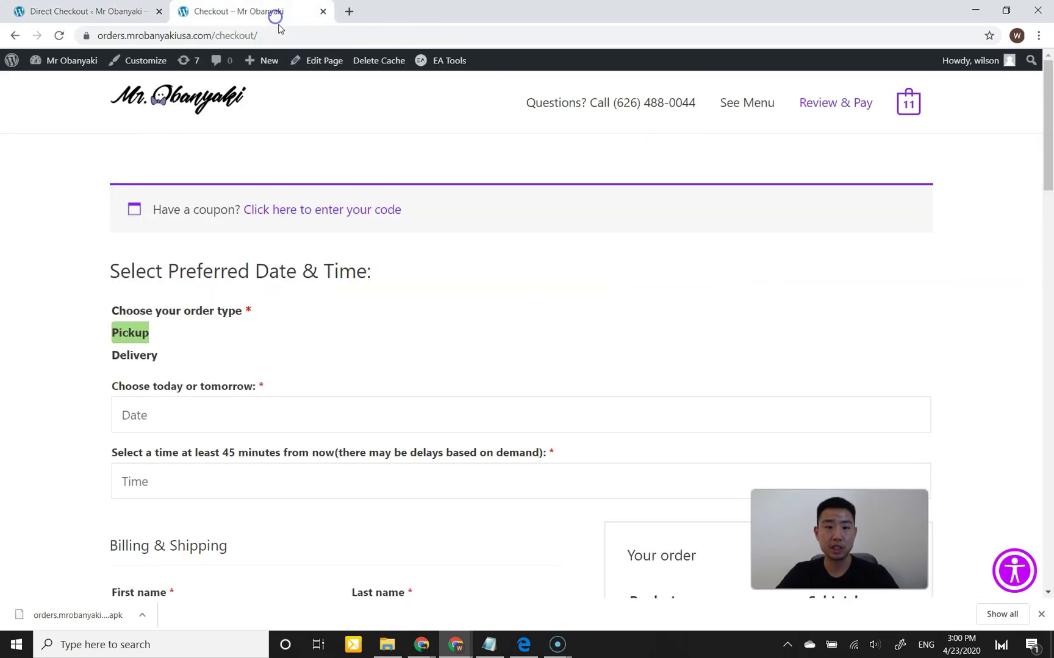
left_click(727, 110)
scroll(272, 297, "down", 3)
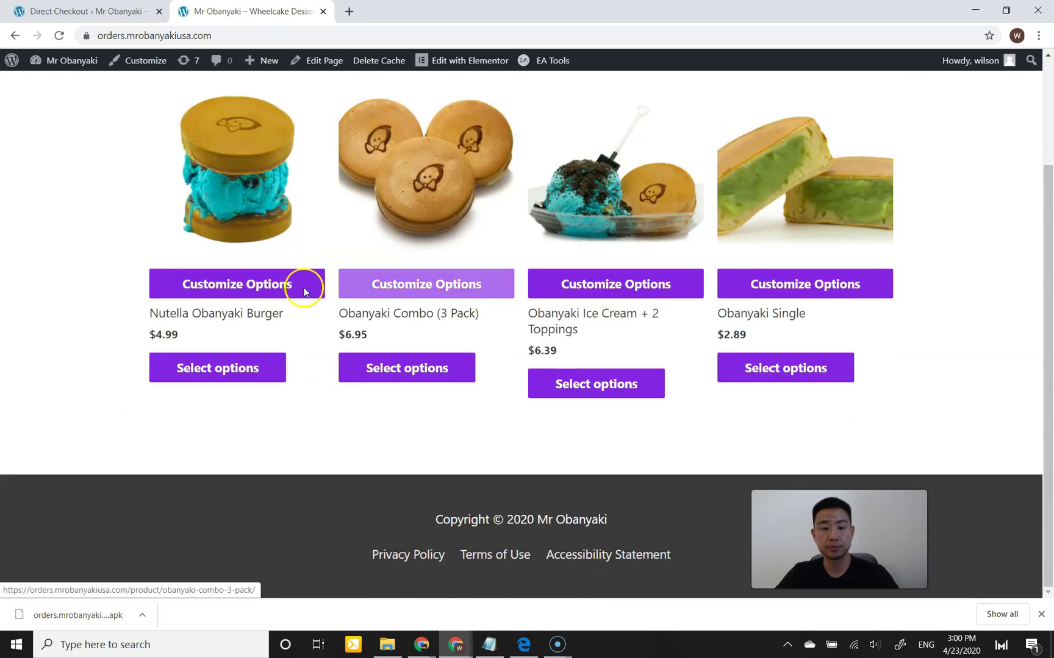
left_click(227, 368)
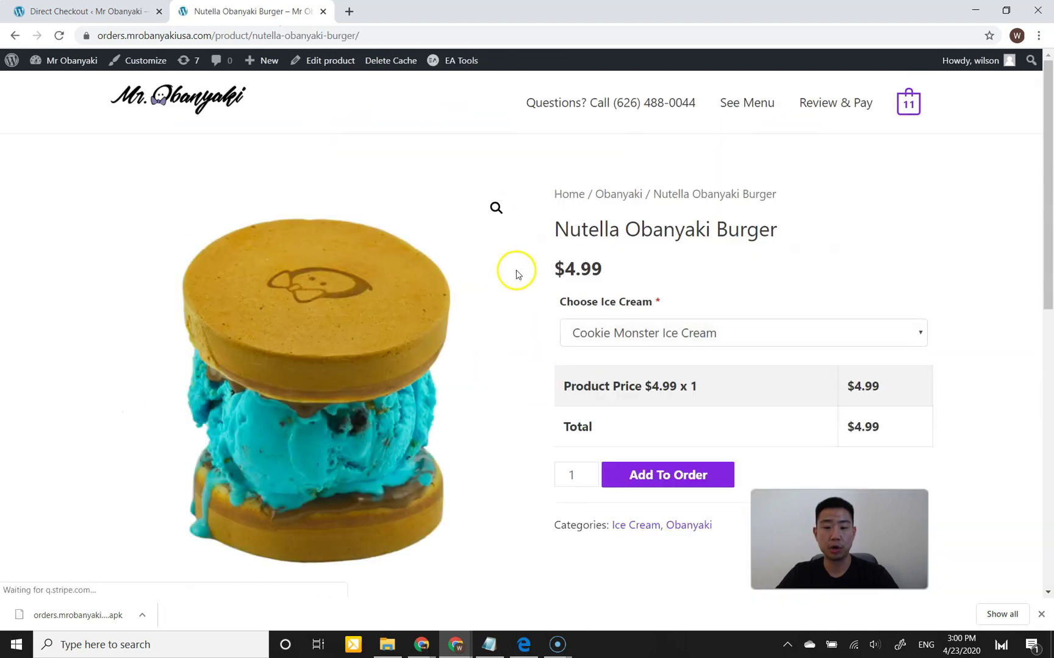
left_click(741, 101)
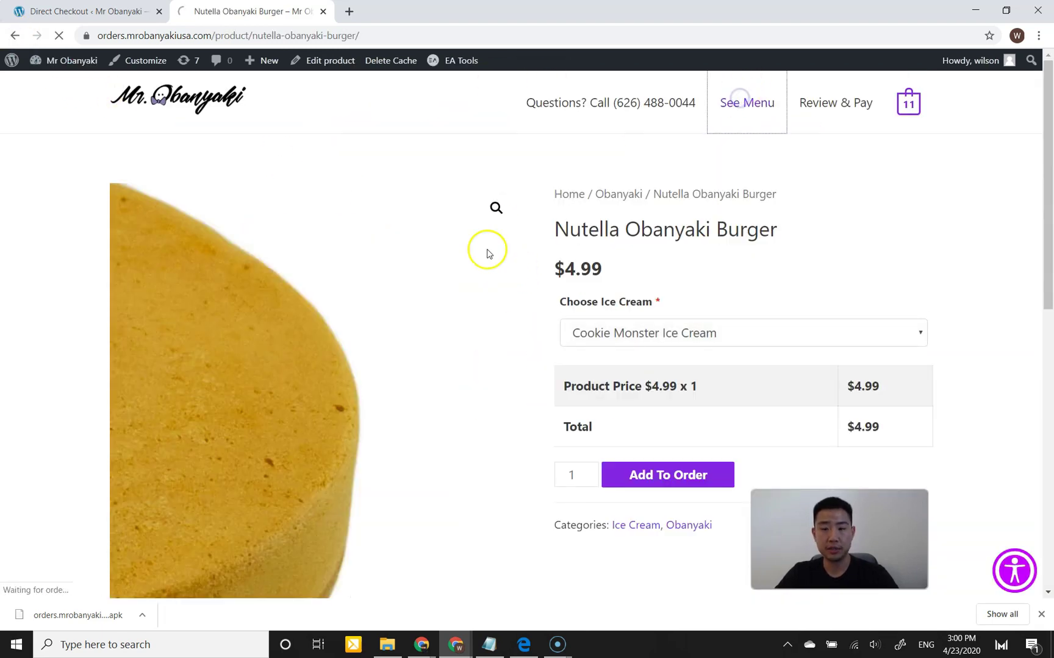
scroll(305, 311, "down", 3)
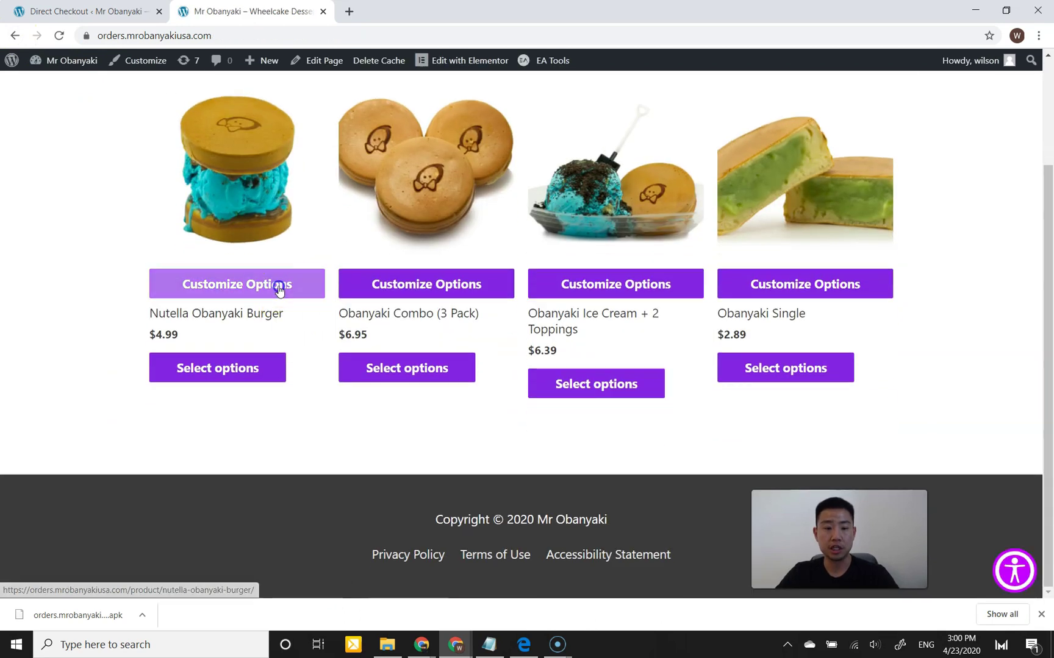
Step: Add a Nutella Obanyaki Burger with Cookie Monster Ice Cream via the Customize Options quick view
left_click(279, 286)
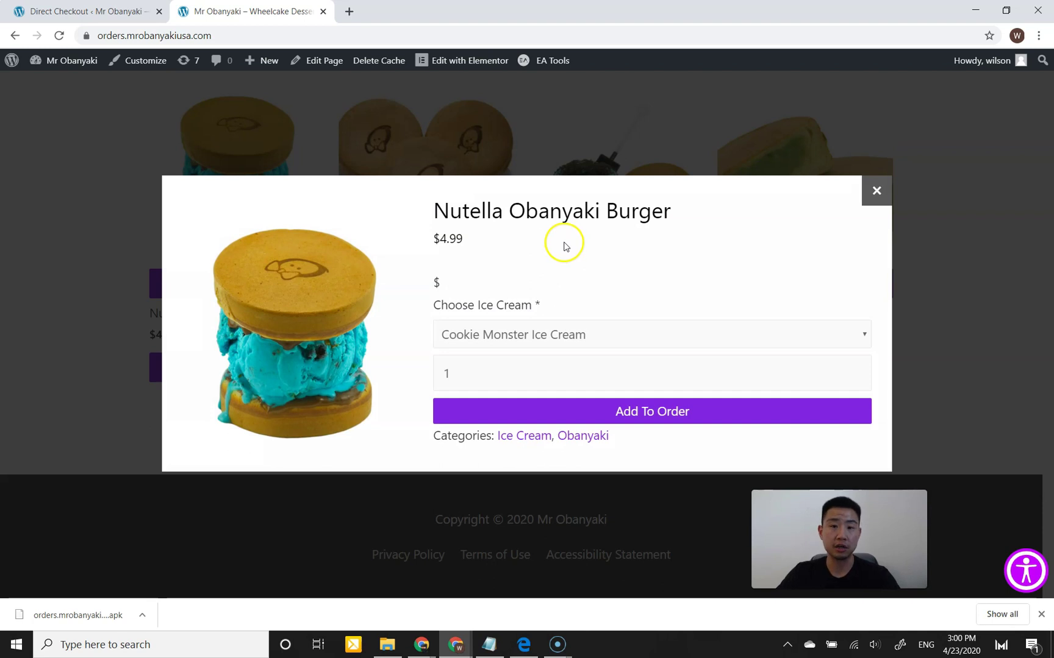
left_click(595, 323)
left_click(598, 287)
left_click(613, 411)
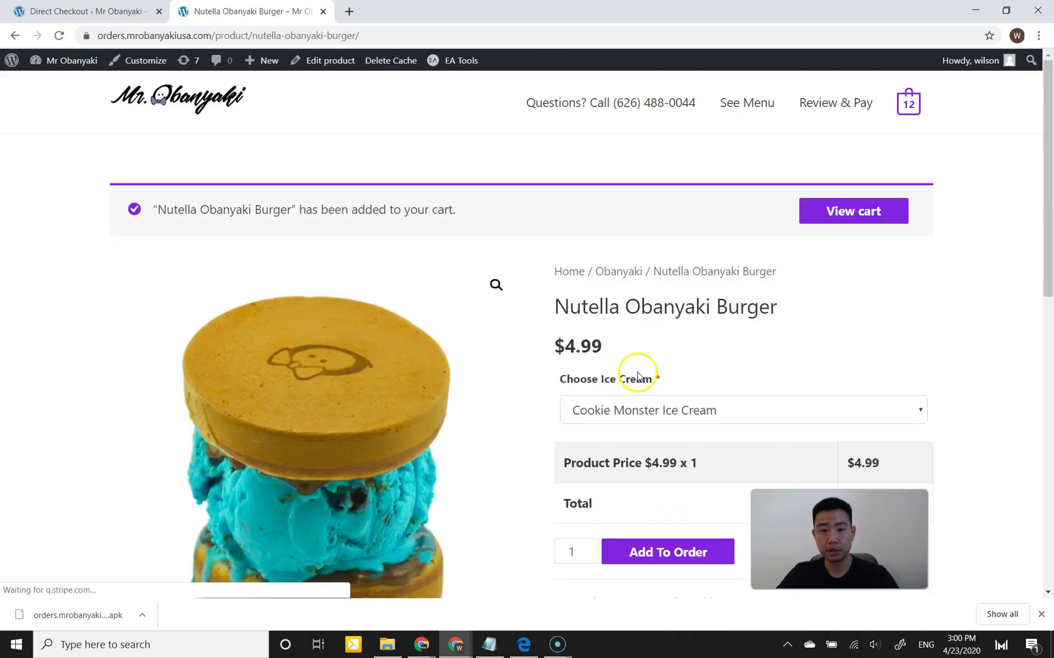
scroll(623, 369, "down", 4)
scroll(623, 369, "up", 4)
left_click(741, 105)
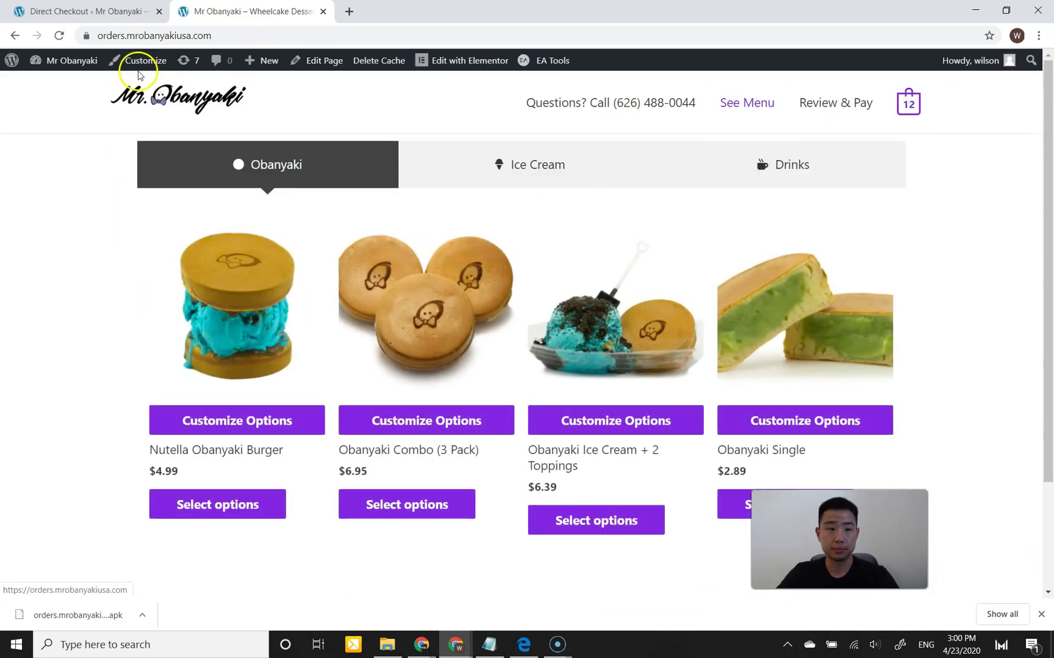
Step: Save the Quick View settings and look over the plugin's checkout field settings
left_click(106, 13)
scroll(505, 347, "down", 2)
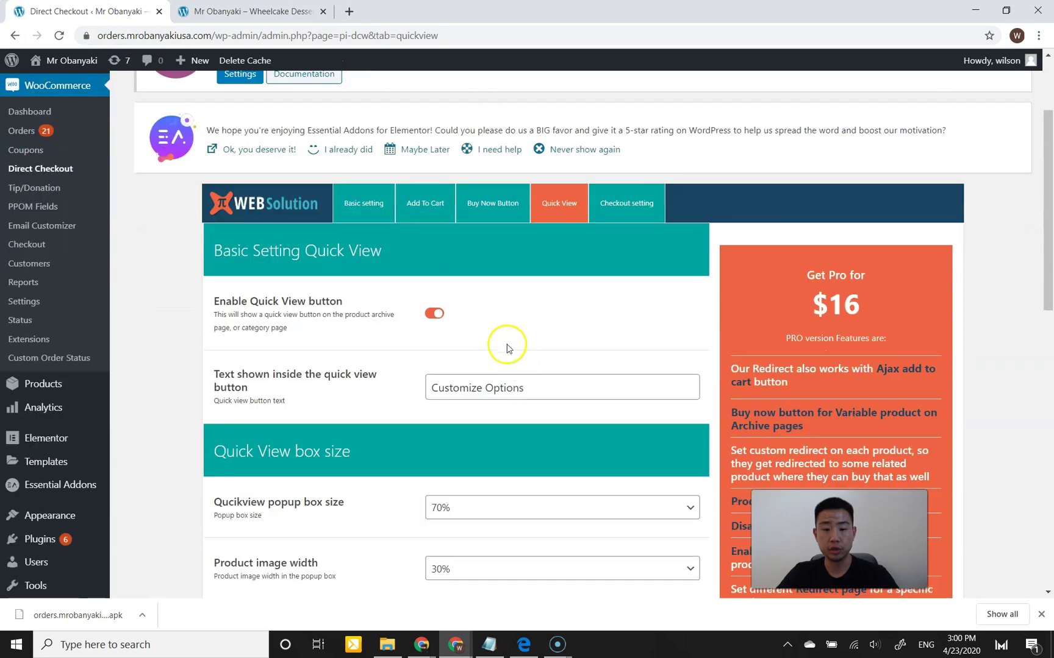
scroll(399, 348, "down", 10)
left_click(275, 534)
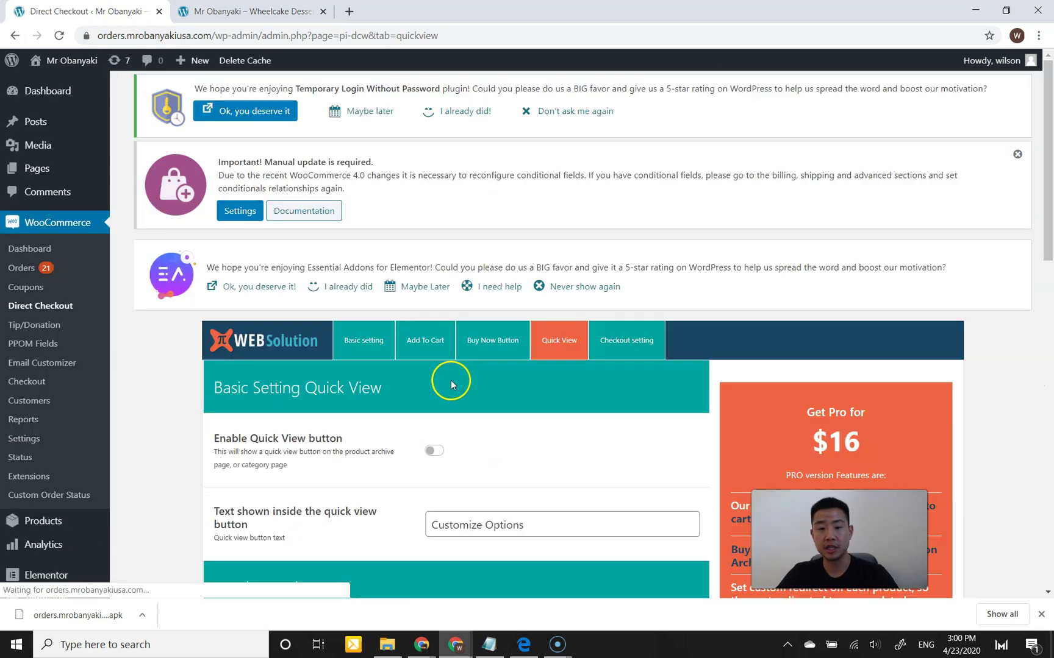
scroll(552, 357, "down", 2)
left_click(620, 220)
scroll(467, 314, "down", 5)
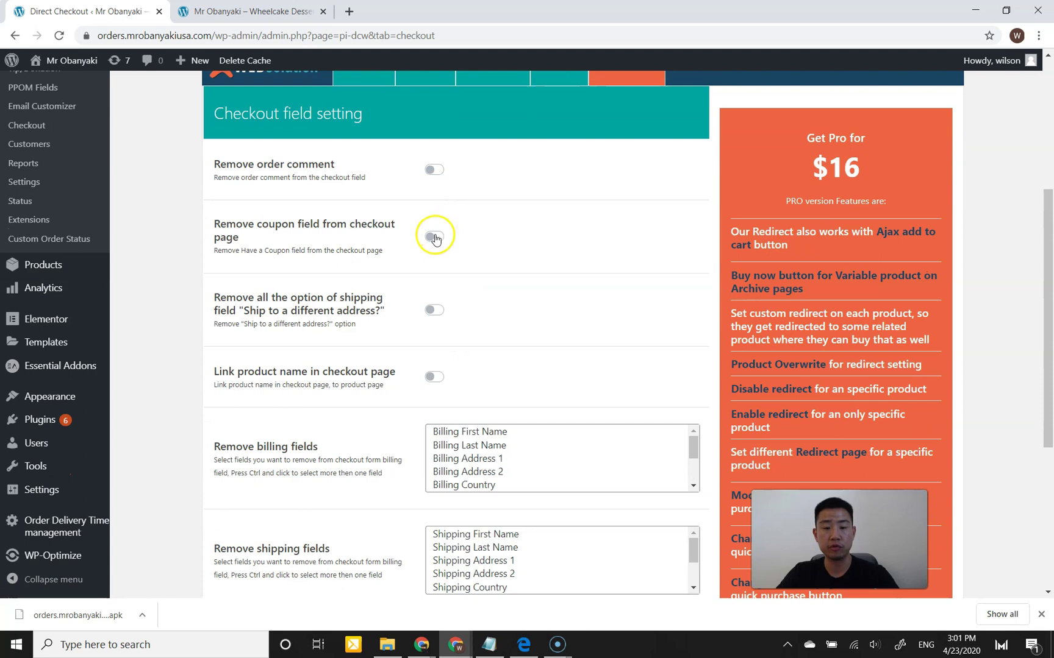
scroll(469, 264, "up", 2)
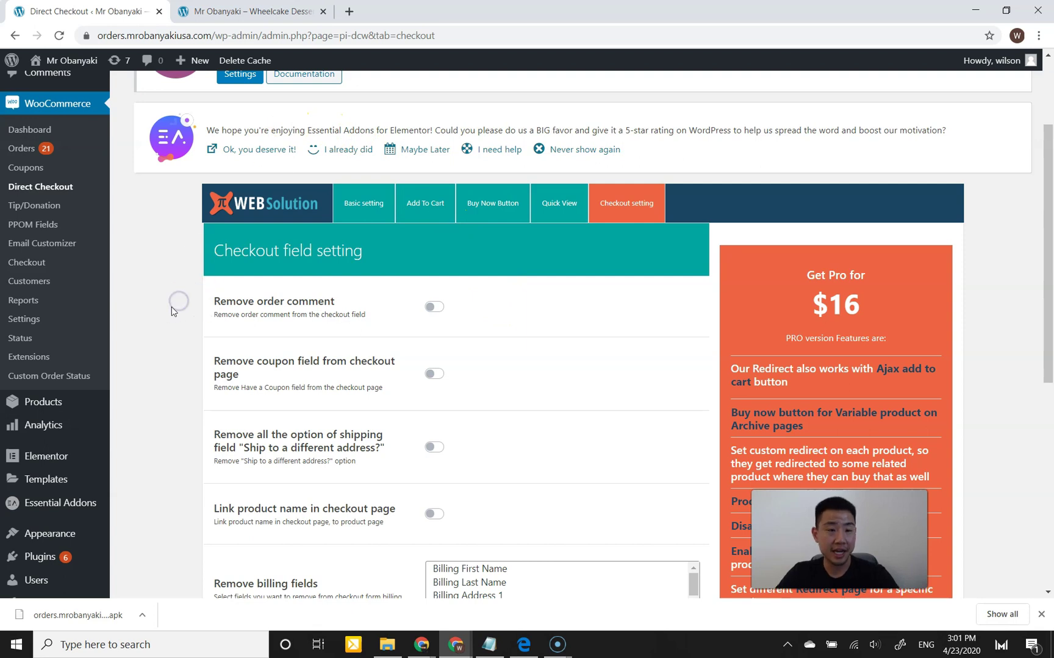
Step: Reload the storefront menu and open the Nutella Obanyaki Burger product page
left_click(256, 14)
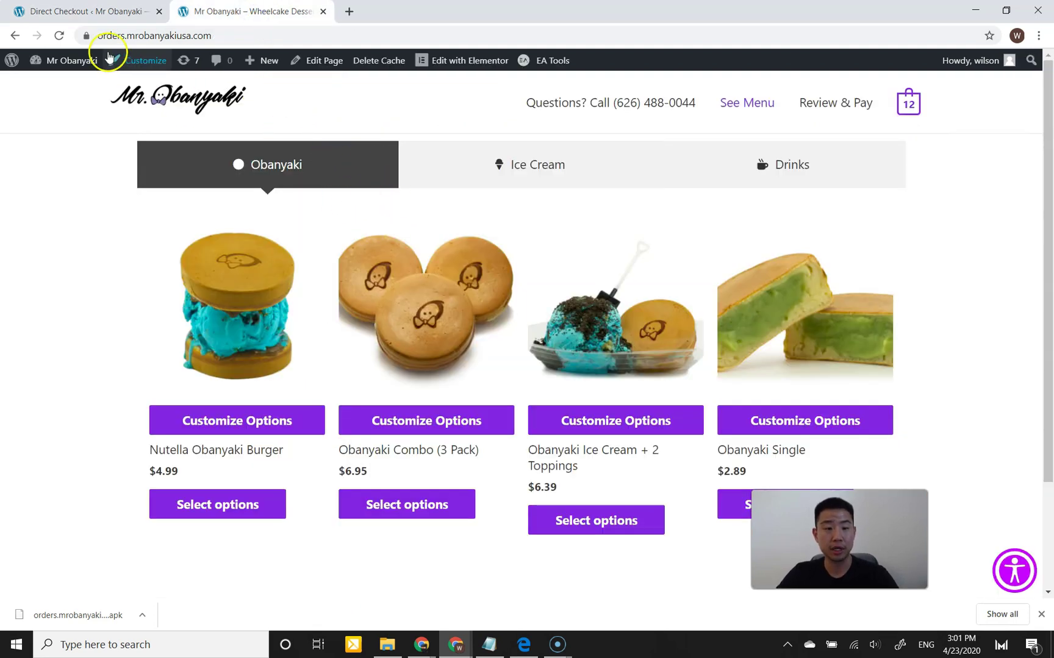
left_click(739, 103)
left_click(151, 269)
left_click(85, 11)
scroll(181, 353, "down", 3)
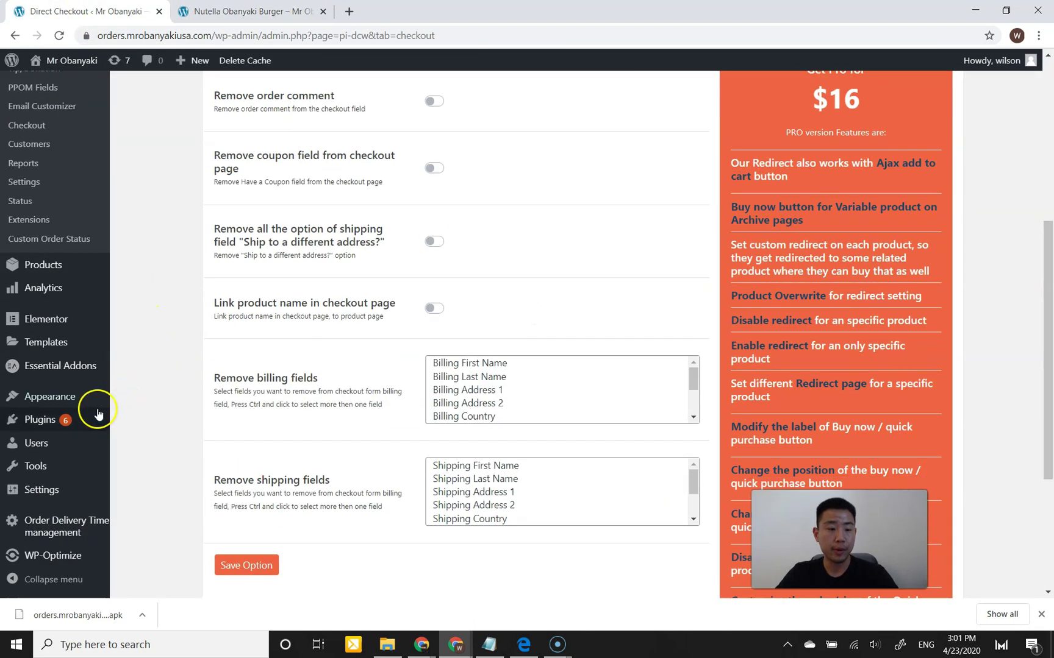
Step: Deactivate the PI Websolution Direct checkout single-page checkout plugin in Installed Plugins
left_click(146, 422)
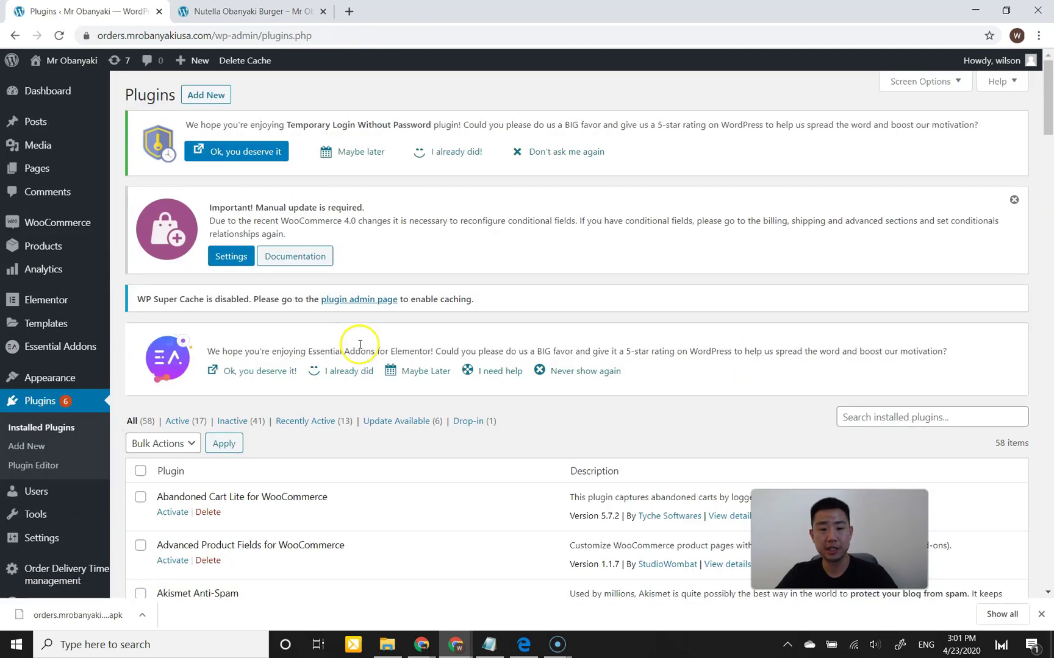
scroll(364, 369, "down", 10)
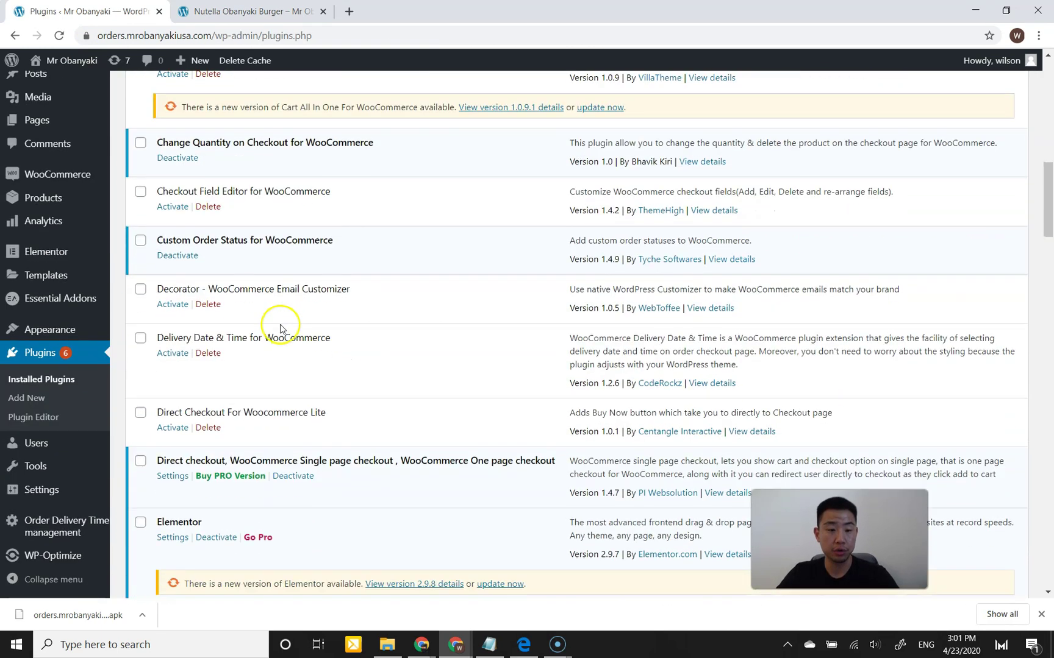
scroll(237, 337, "down", 2)
left_click(295, 343)
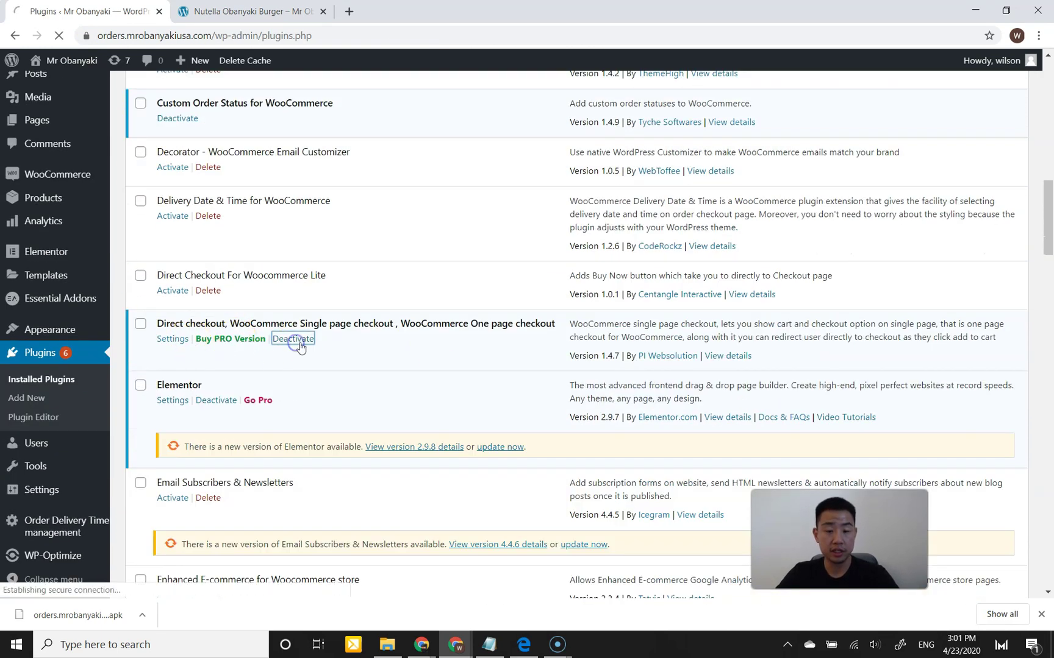
Step: Activate the QuadLayers WooCommerce Direct Checkout plugin
scroll(447, 370, "down", 13)
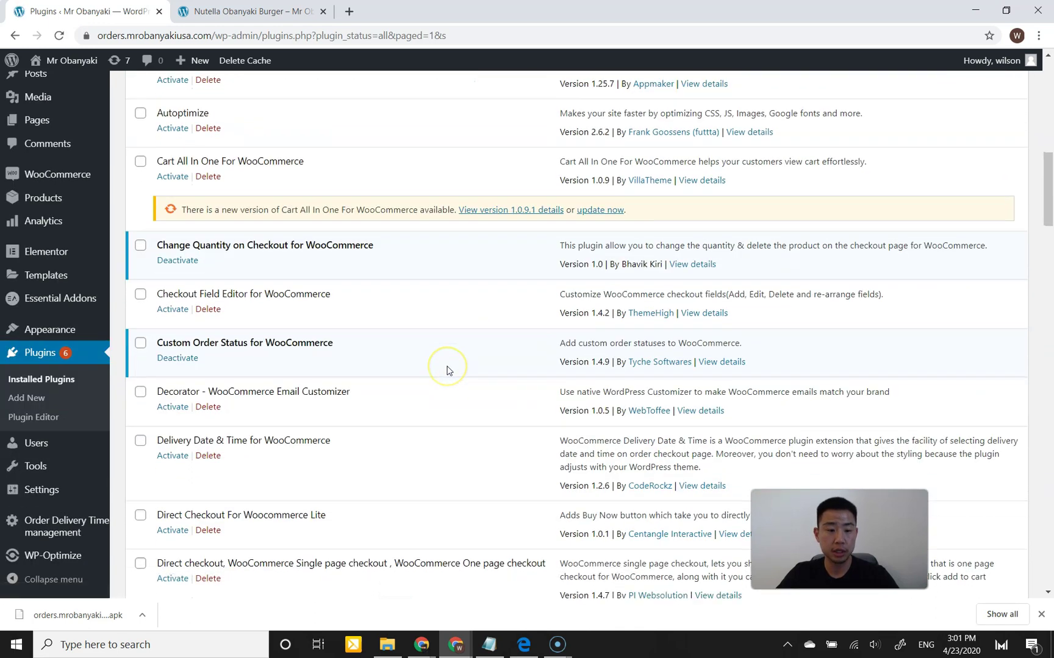
scroll(447, 371, "down", 2)
scroll(447, 370, "down", 3)
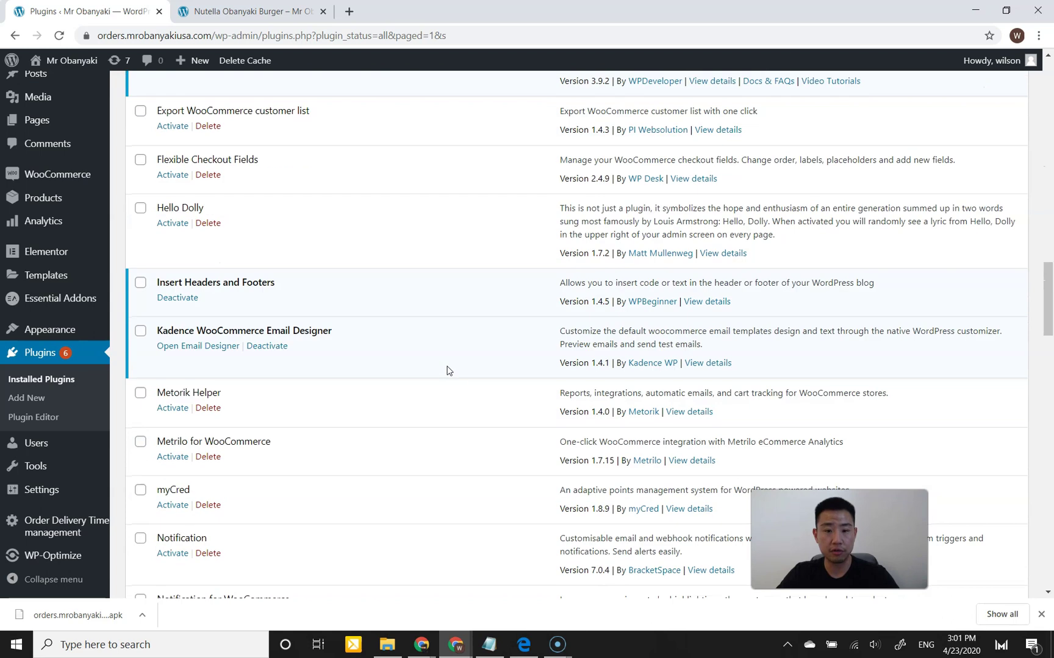
scroll(447, 370, "down", 6)
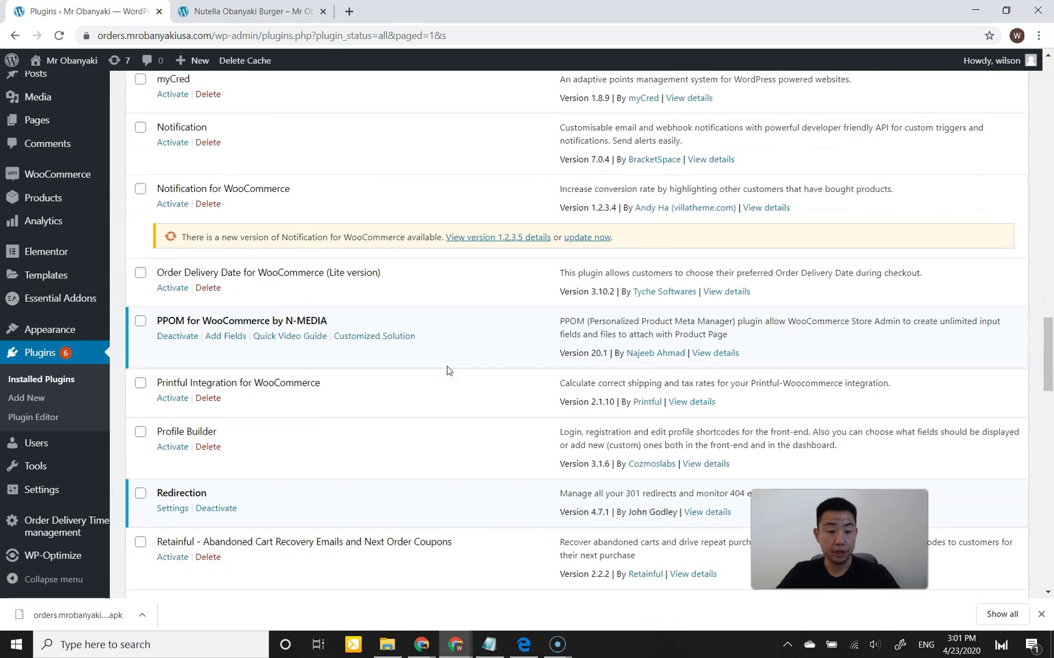
scroll(447, 370, "down", 2)
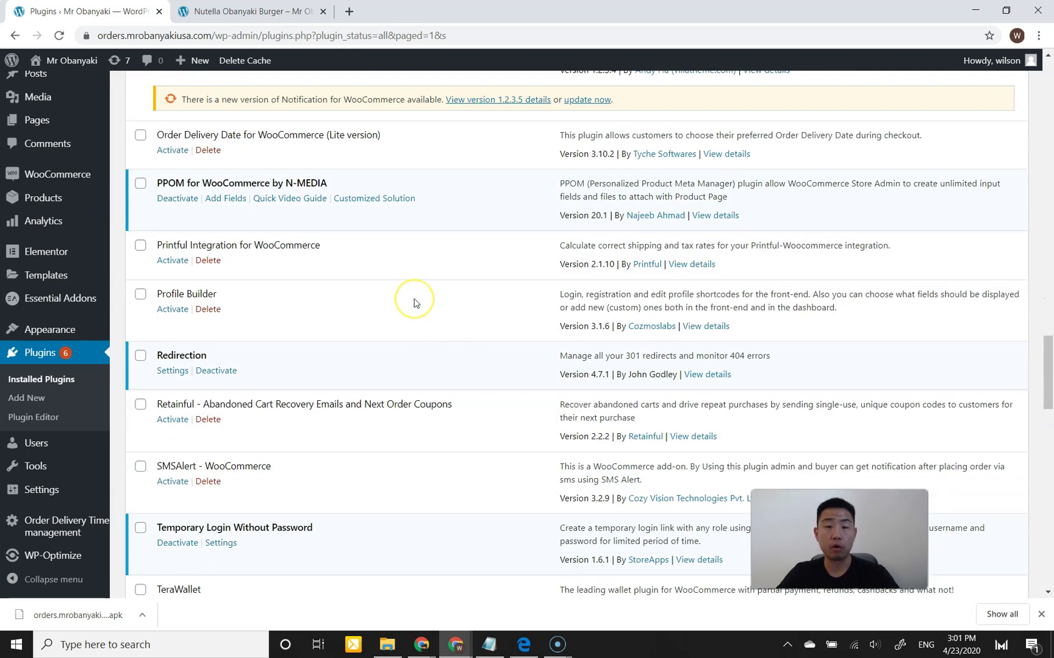
scroll(414, 305, "down", 1)
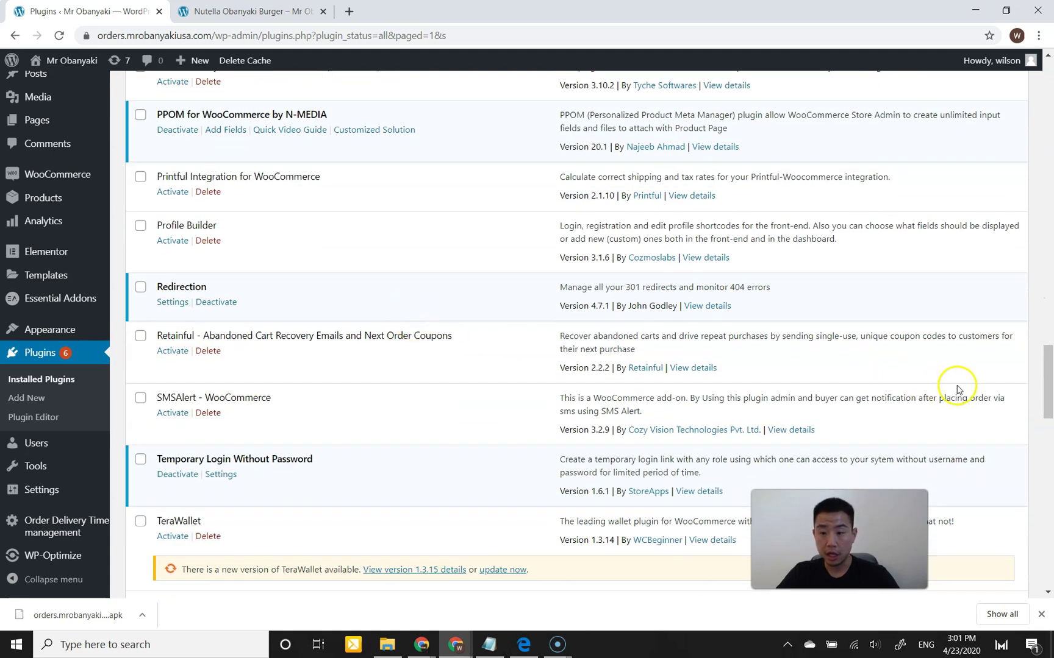
left_click_drag(1048, 379, 1046, 470)
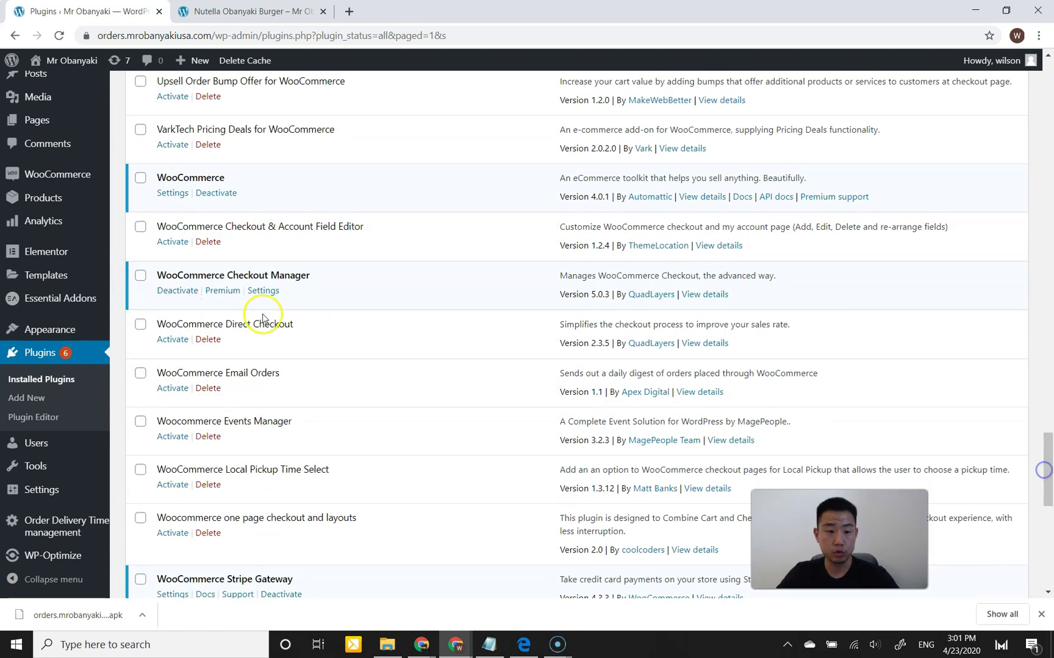
left_click(173, 341)
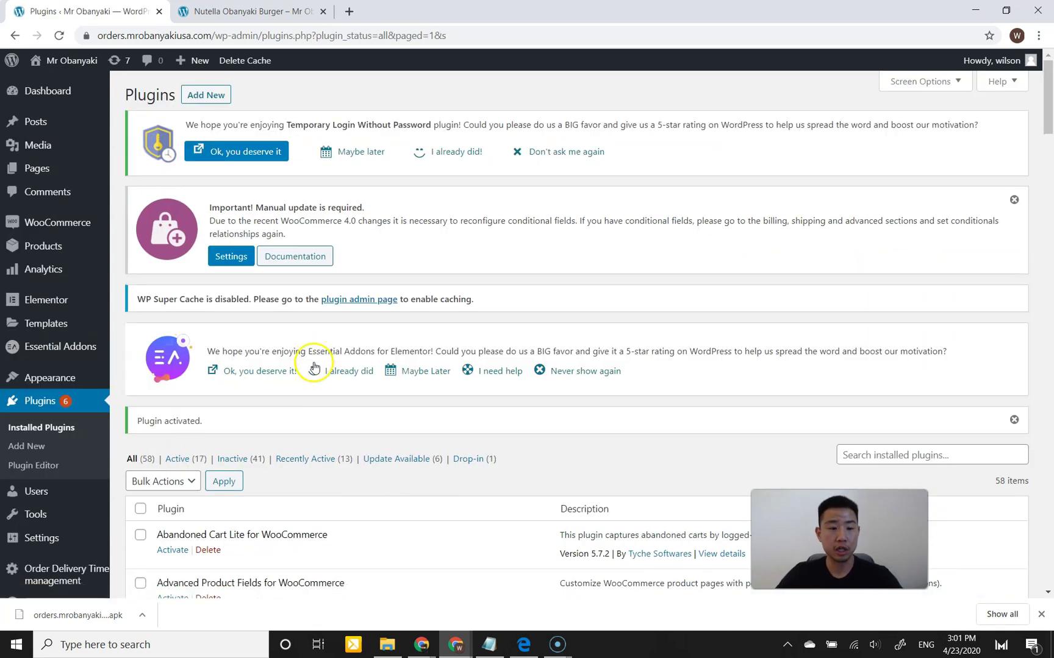
scroll(299, 312, "down", 3)
scroll(120, 218, "up", 2)
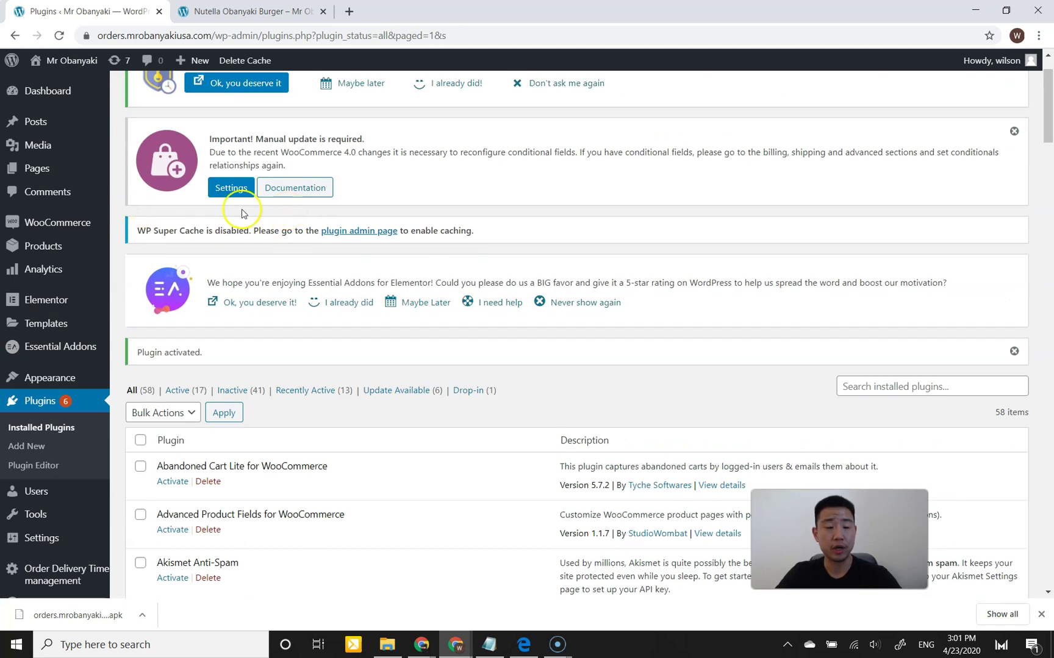
mouse_move(67, 231)
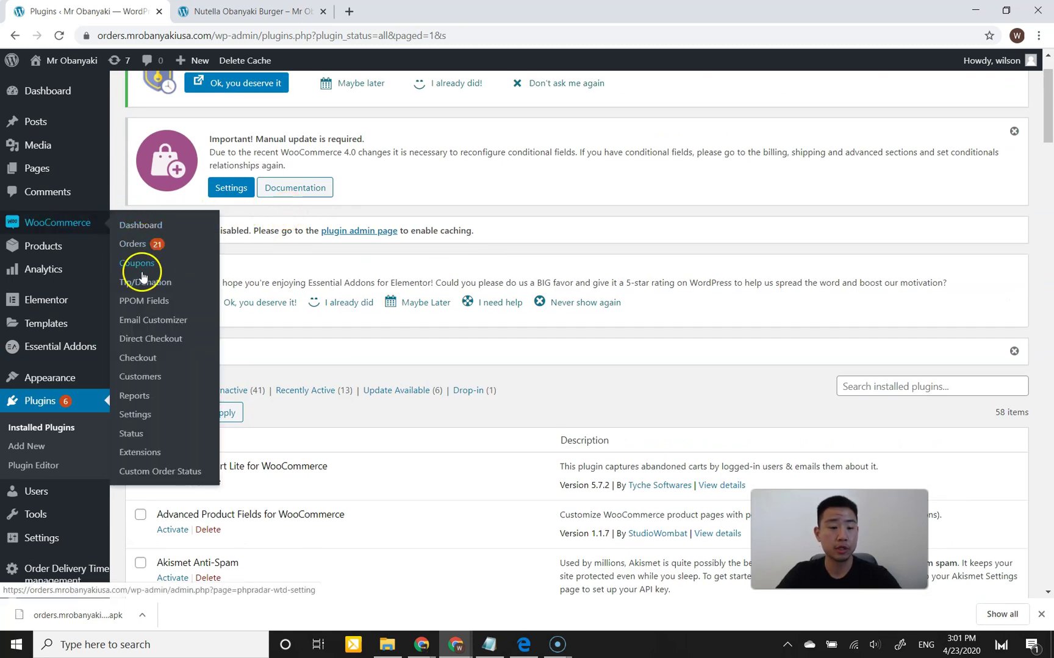
Step: Set Direct Checkout's Added to cart link to Yes, then add another Nutella Obanyaki Burger (cart 13)
left_click(163, 344)
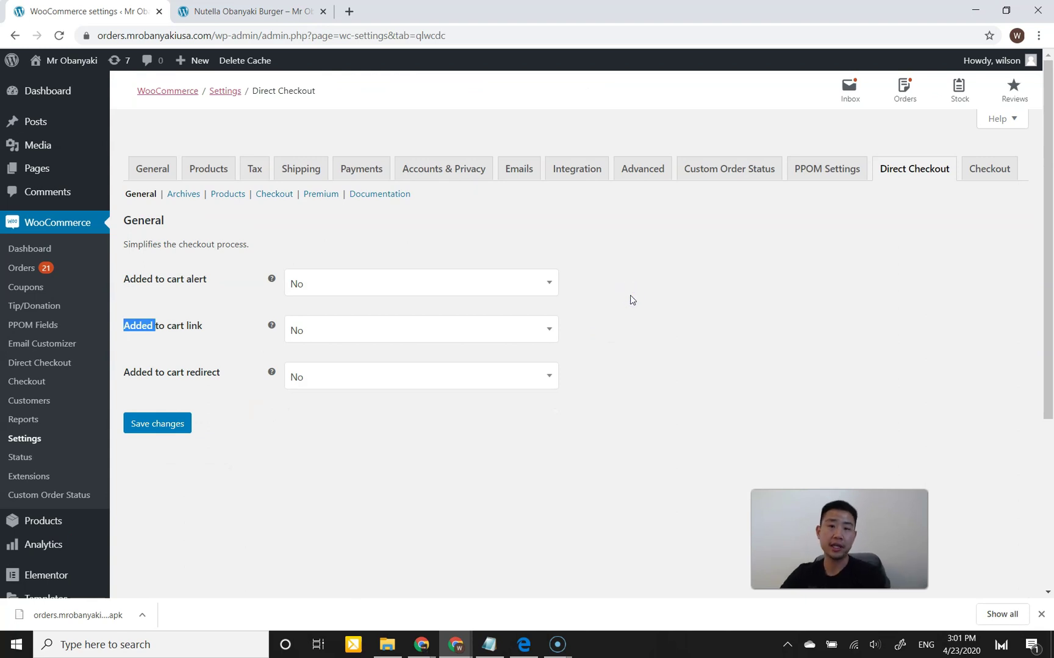
left_click(537, 291)
left_click(600, 236)
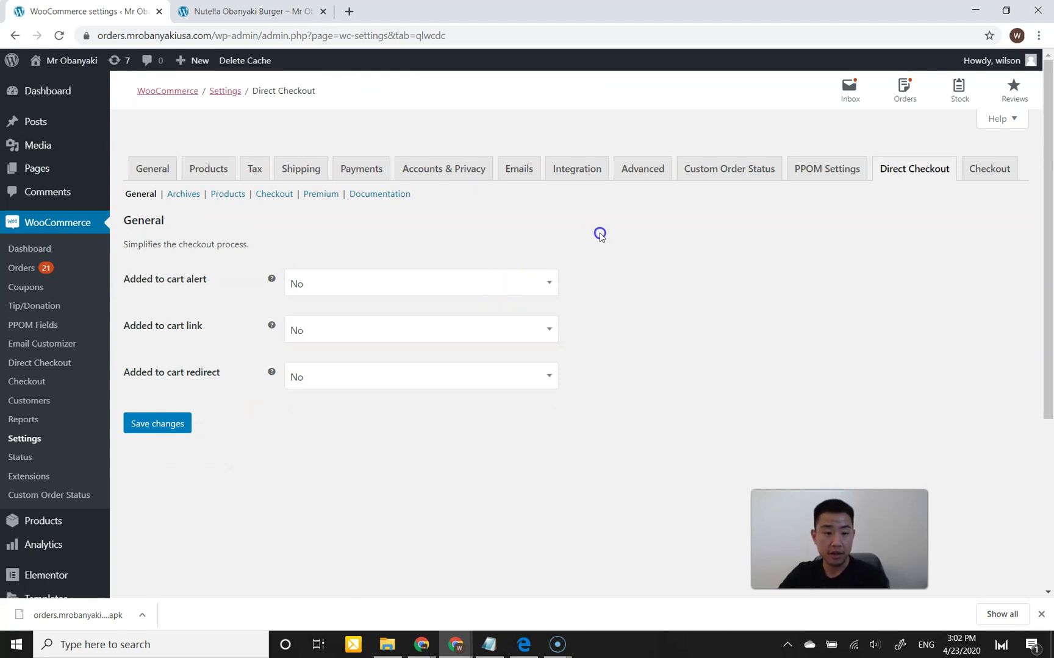
left_click(327, 340)
left_click(328, 339)
left_click(197, 297)
left_click(307, 320)
left_click(304, 352)
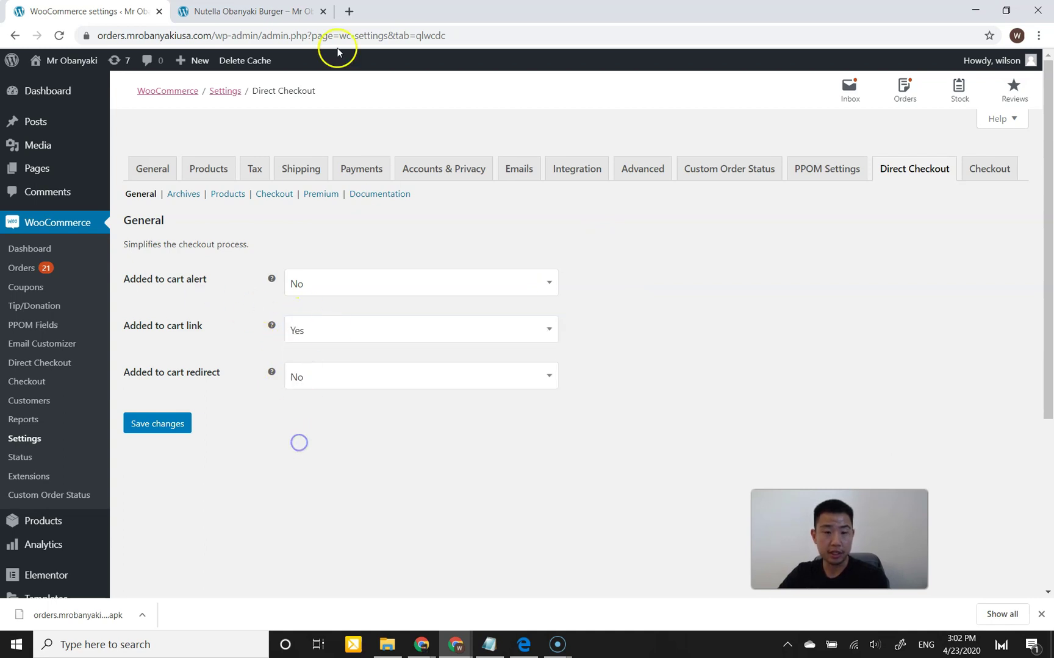
left_click(276, 11)
left_click(653, 467)
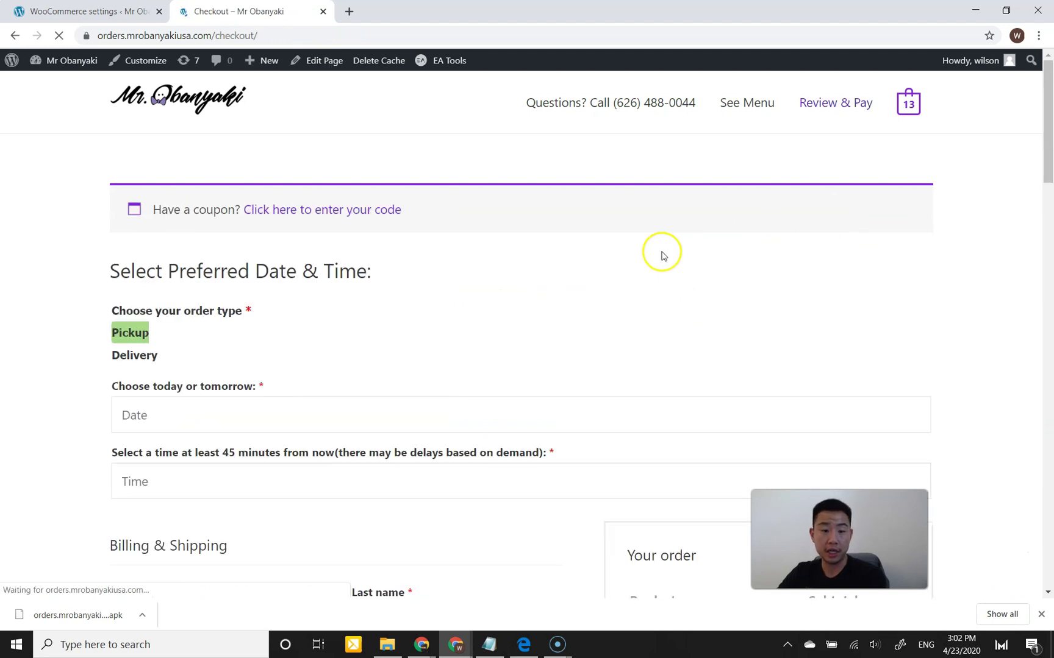
Step: Reload the burger page and resubmit the form, bringing the cart to 14 items
left_click(15, 35)
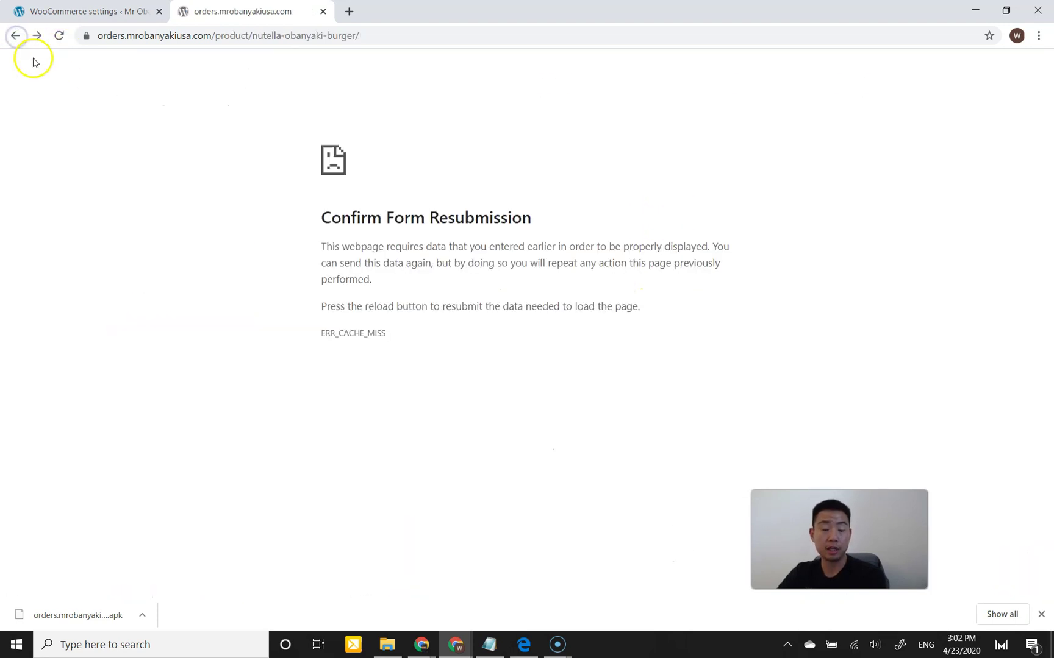
left_click(54, 37)
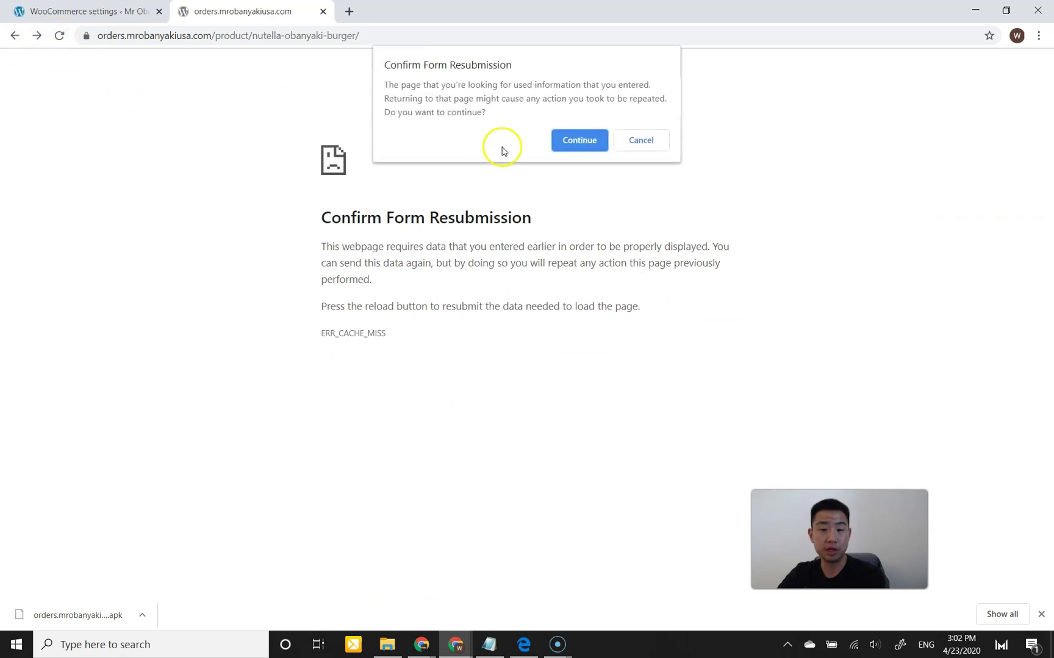
left_click(586, 140)
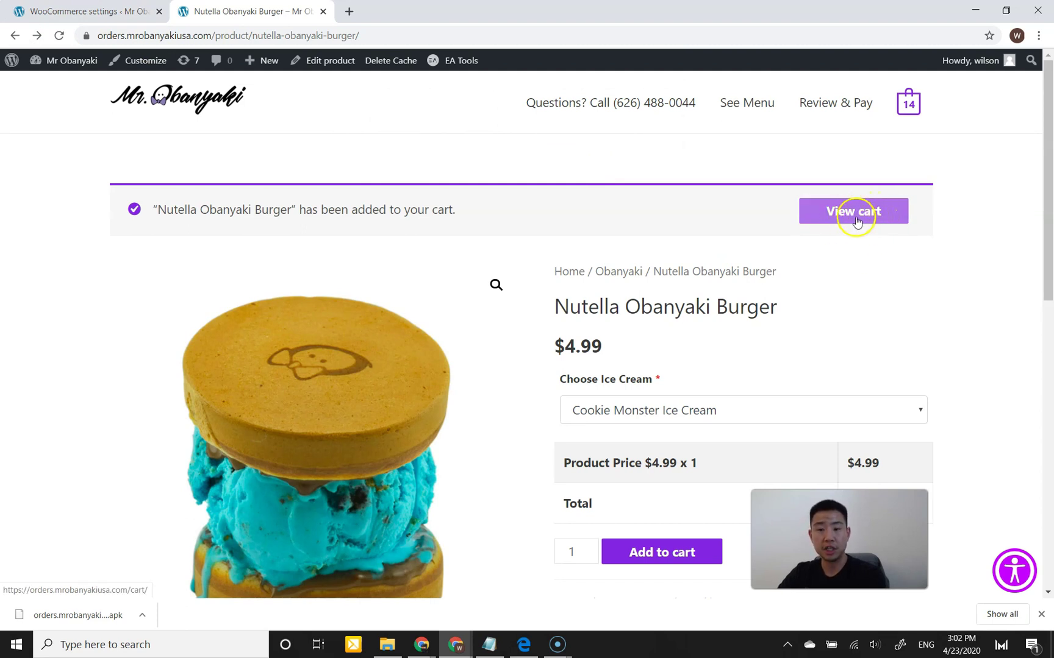
Step: Set Added to cart link back to No and save the Direct Checkout settings
left_click(100, 12)
left_click(317, 329)
left_click(314, 373)
left_click(173, 424)
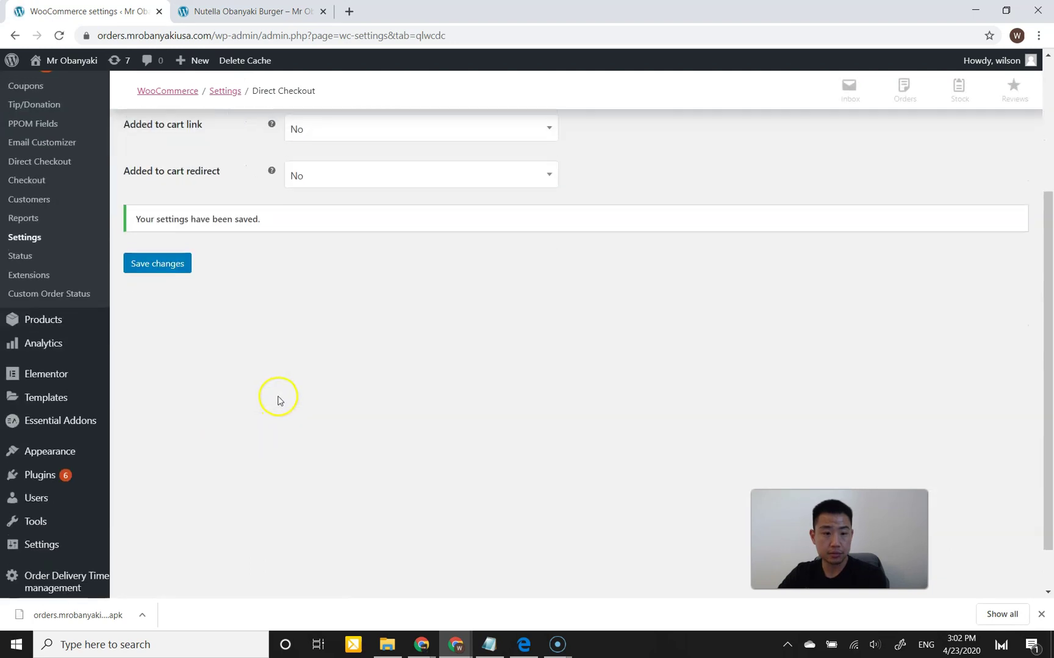
Step: Try redirecting Added to cart to Checkout, then leave Added to cart redirect at No
left_click(318, 308)
left_click(319, 355)
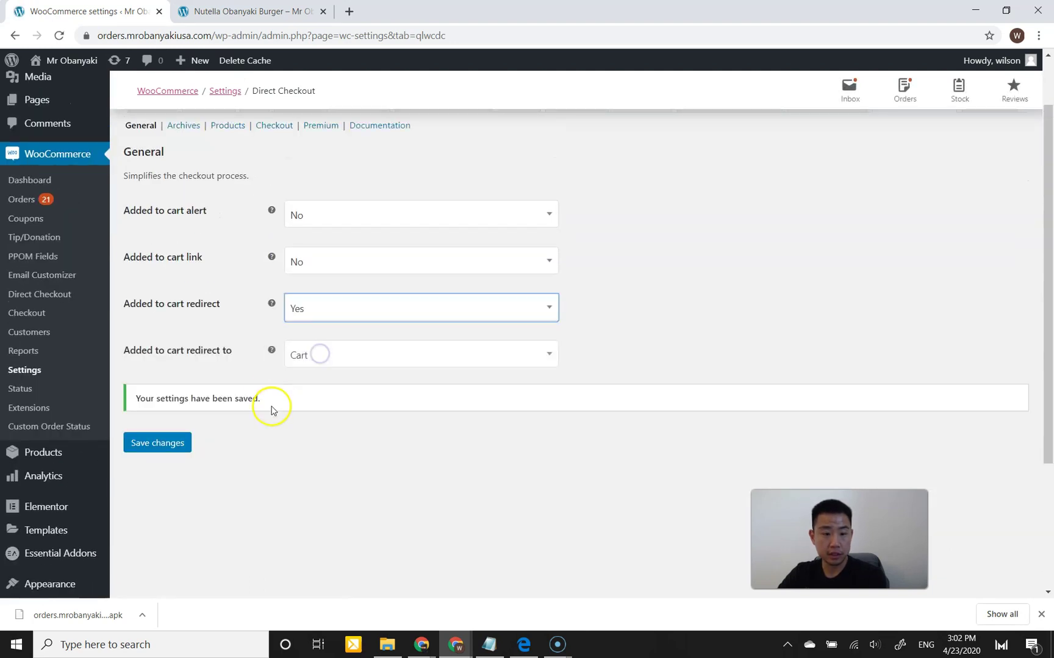
left_click(308, 358)
left_click(312, 399)
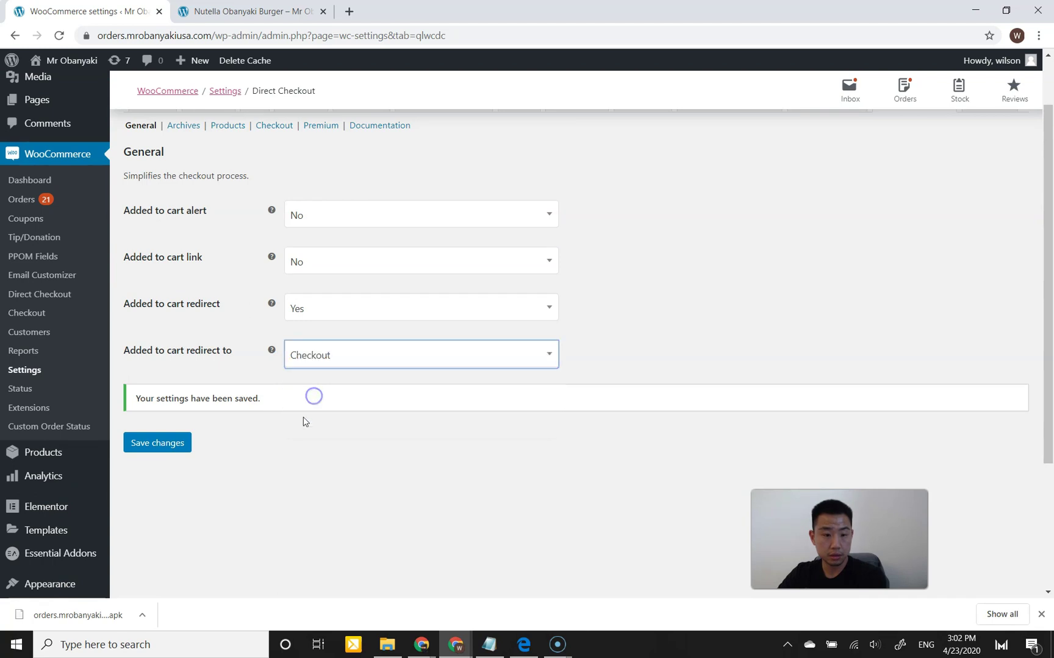
left_click(322, 359)
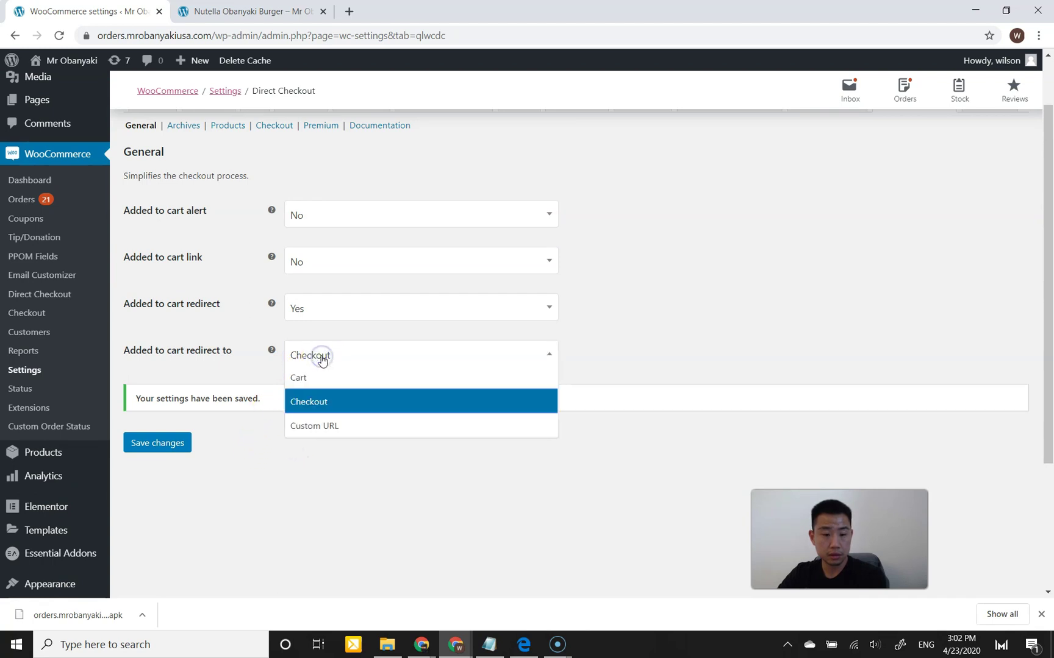
left_click(318, 308)
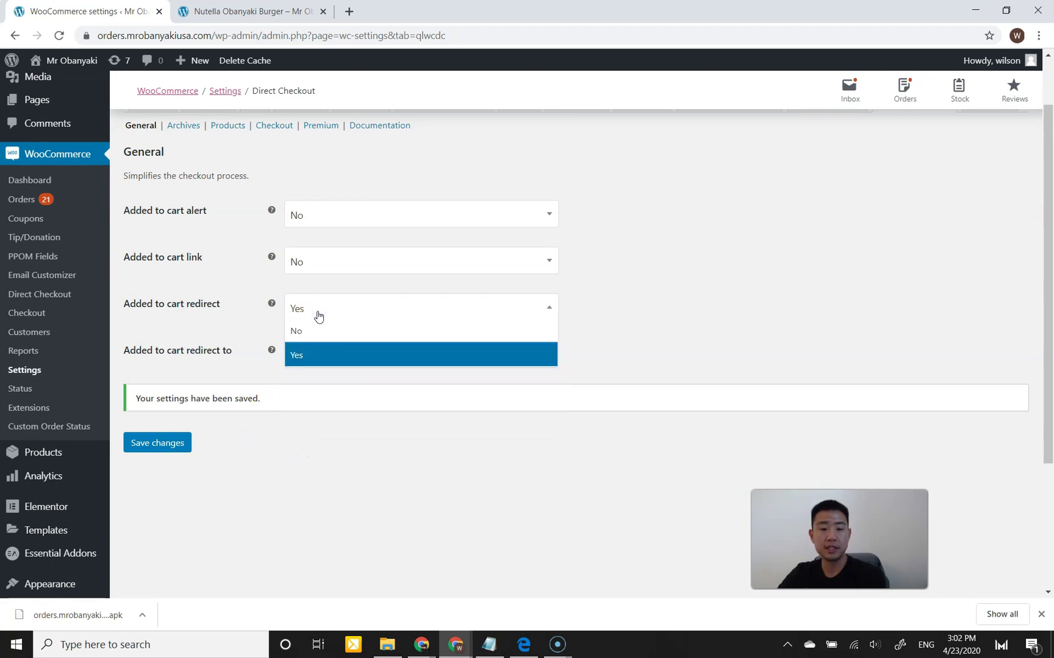
left_click(314, 331)
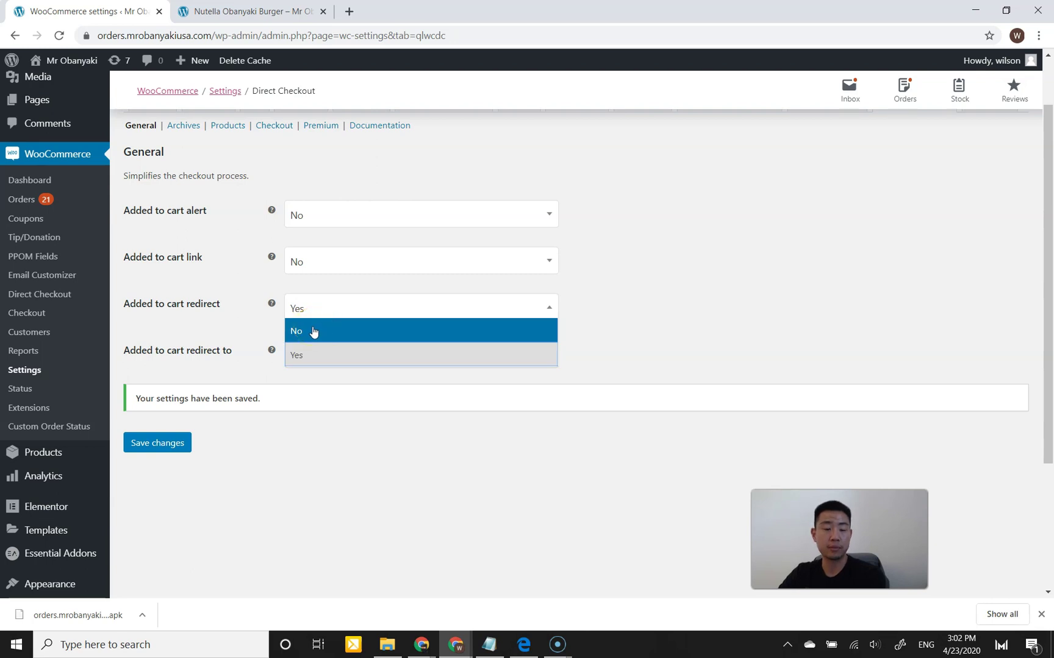
left_click(314, 331)
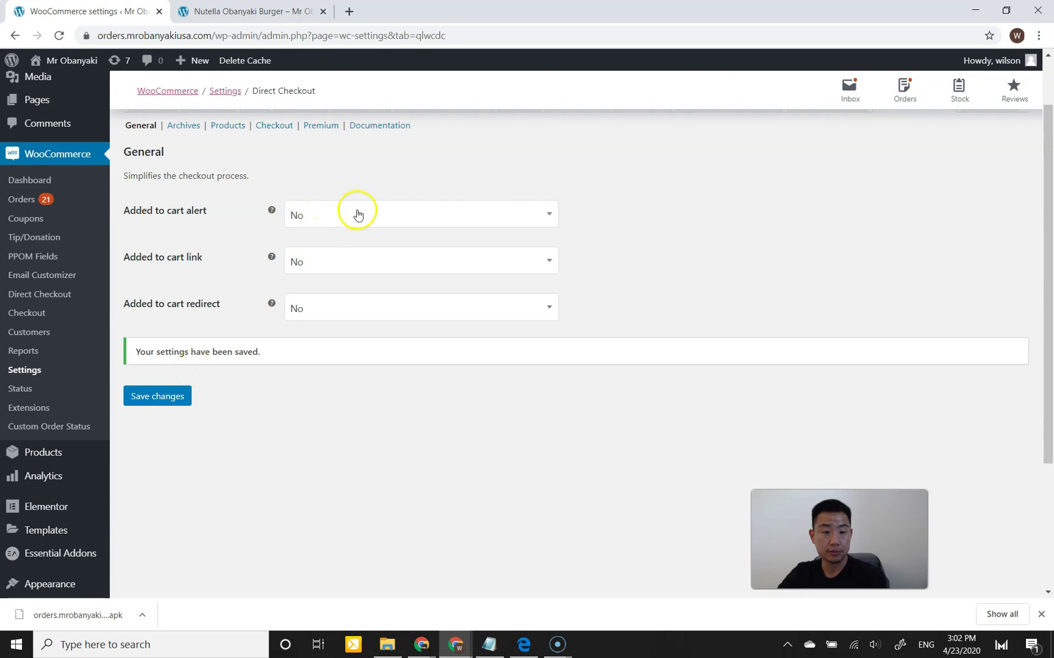
Step: Set Added to cart alert to Yes and save the Direct Checkout settings
left_click(292, 217)
left_click(317, 250)
left_click(175, 409)
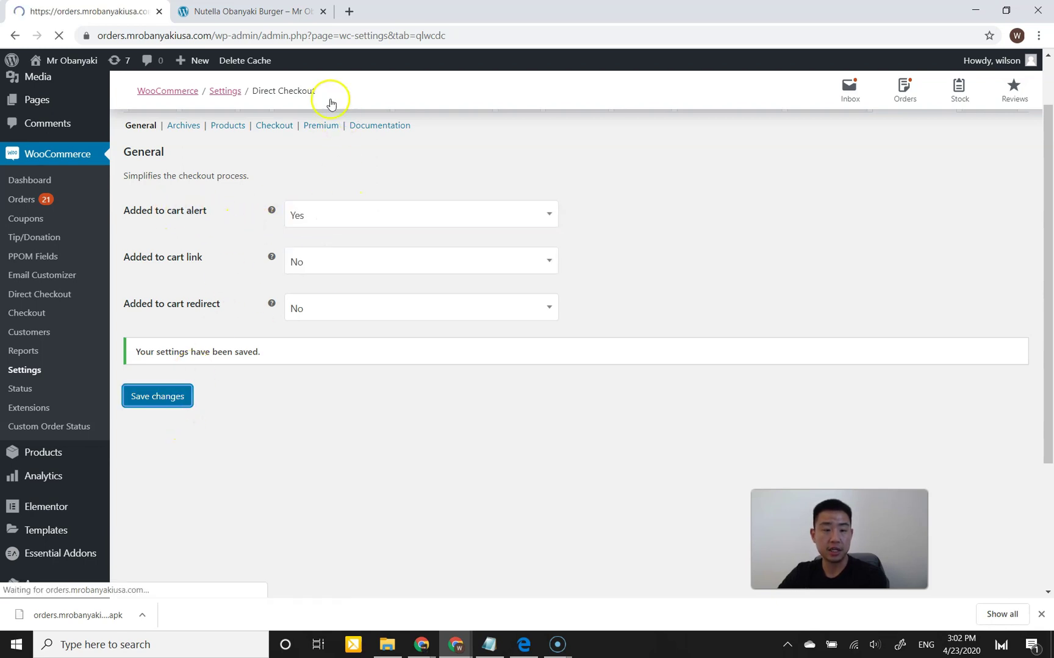
left_click(283, 12)
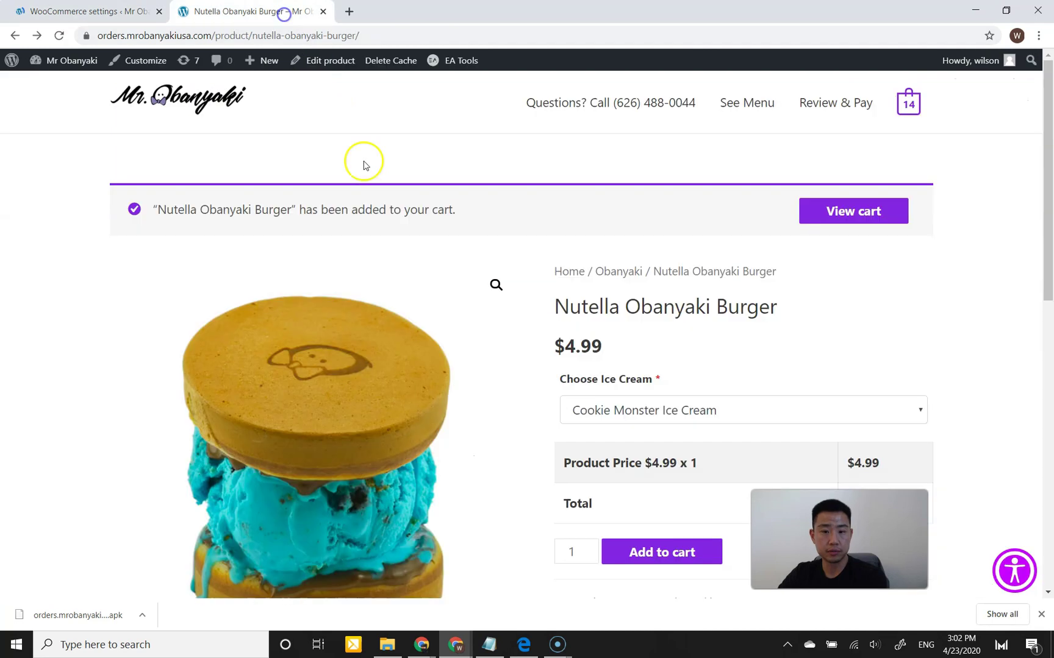
Step: Reload the burger page with form resubmission, bringing the cart to 15 and a Checkout link
left_click(64, 38)
left_click(549, 144)
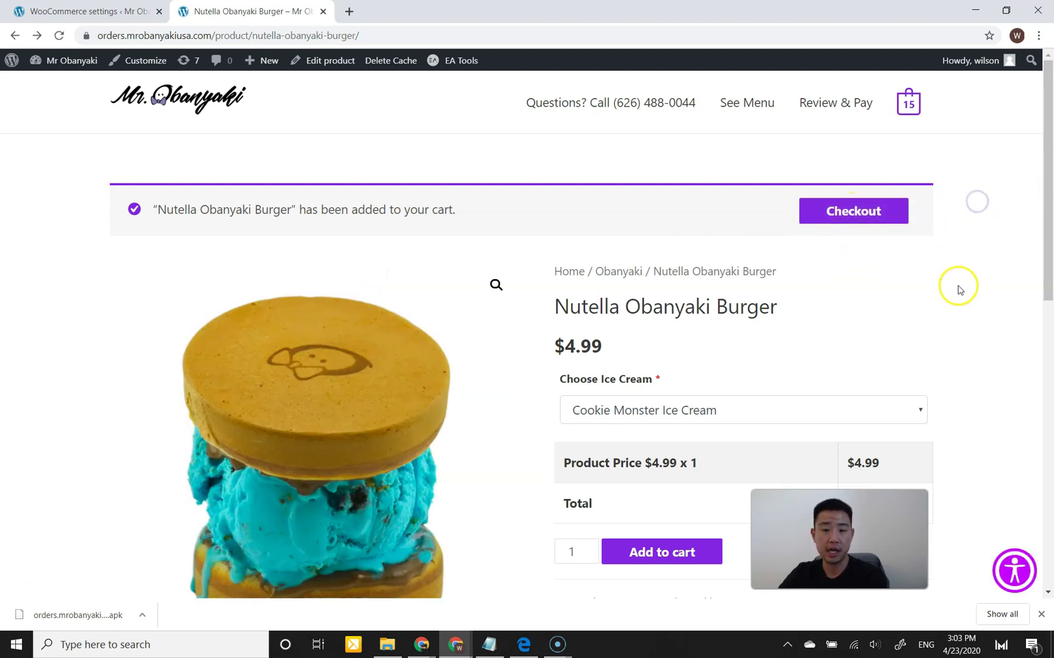
scroll(957, 287, "down", 3)
scroll(792, 268, "up", 3)
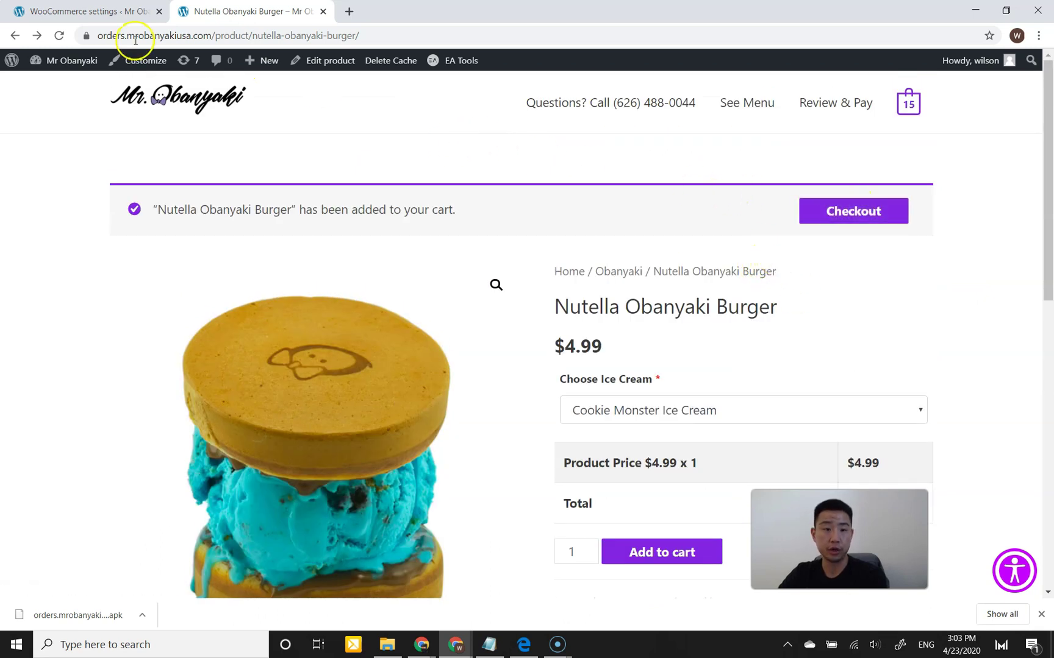
Step: Review the Archives settings, keeping Replace Add to cart text at No, then the Products settings
left_click(73, 11)
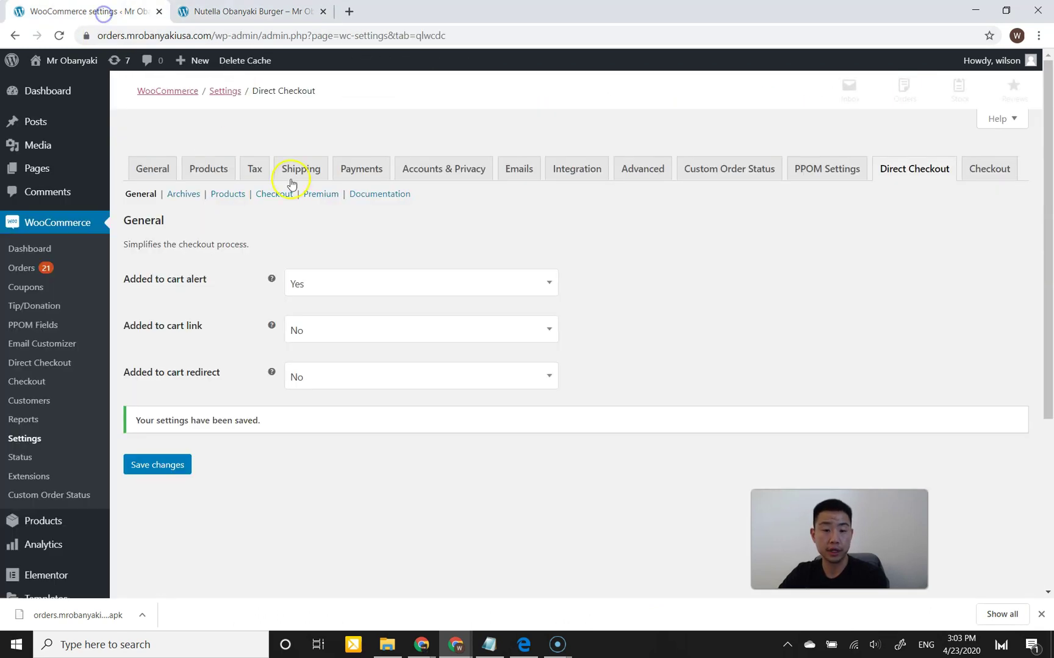
left_click(189, 194)
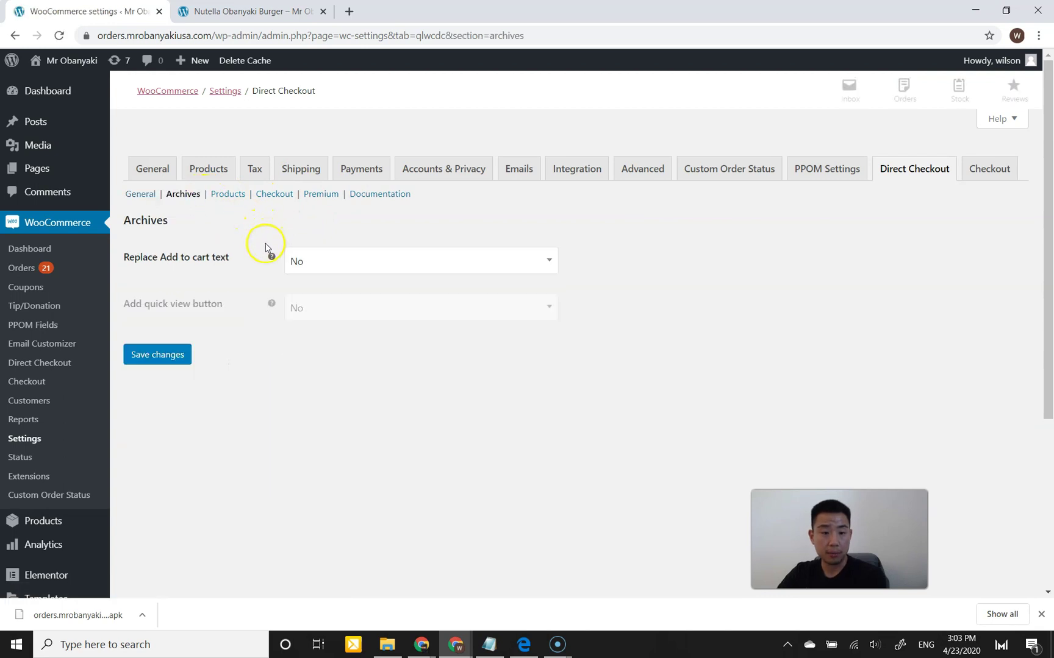
left_click(301, 261)
left_click(325, 236)
left_click(236, 195)
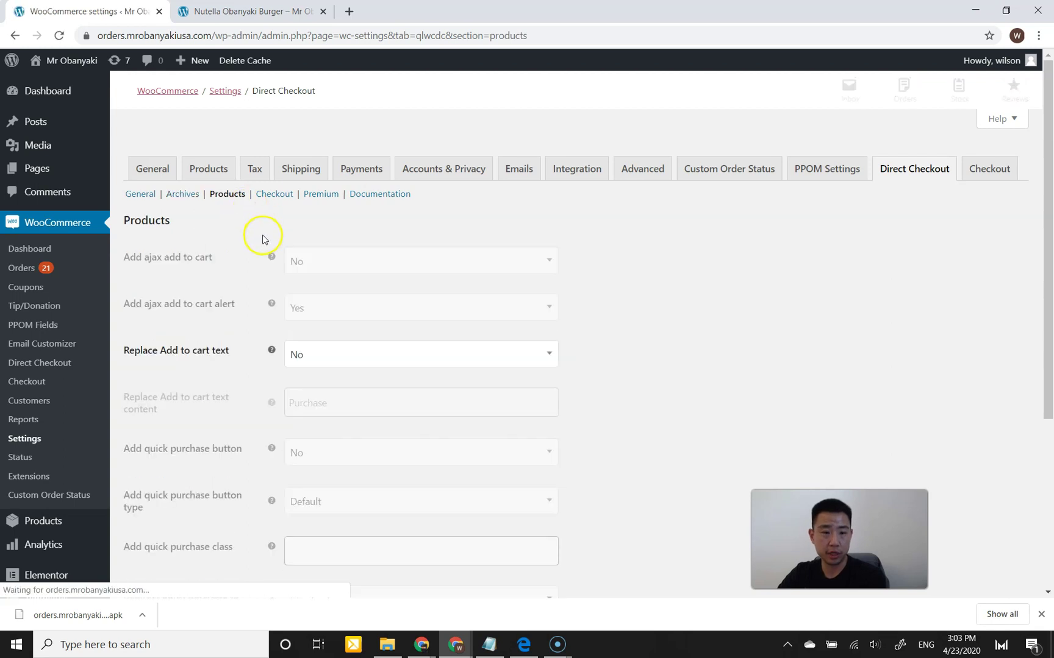
scroll(262, 238, "down", 1)
scroll(256, 262, "up", 1)
Step: Review the Checkout settings and open the plugin's Premium page
left_click(274, 194)
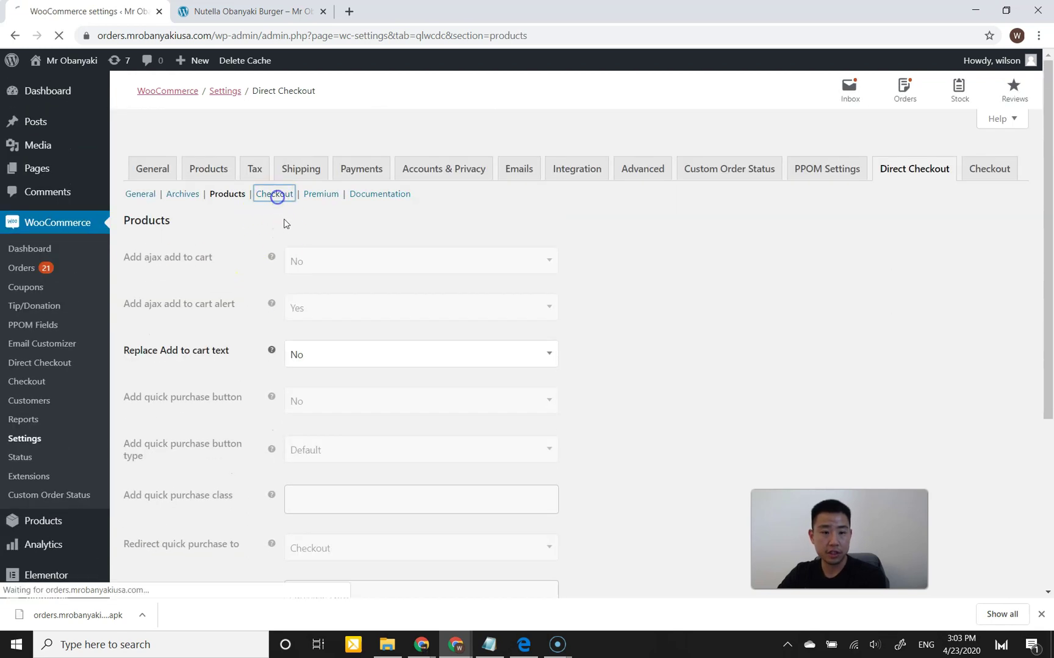
scroll(268, 274, "down", 2)
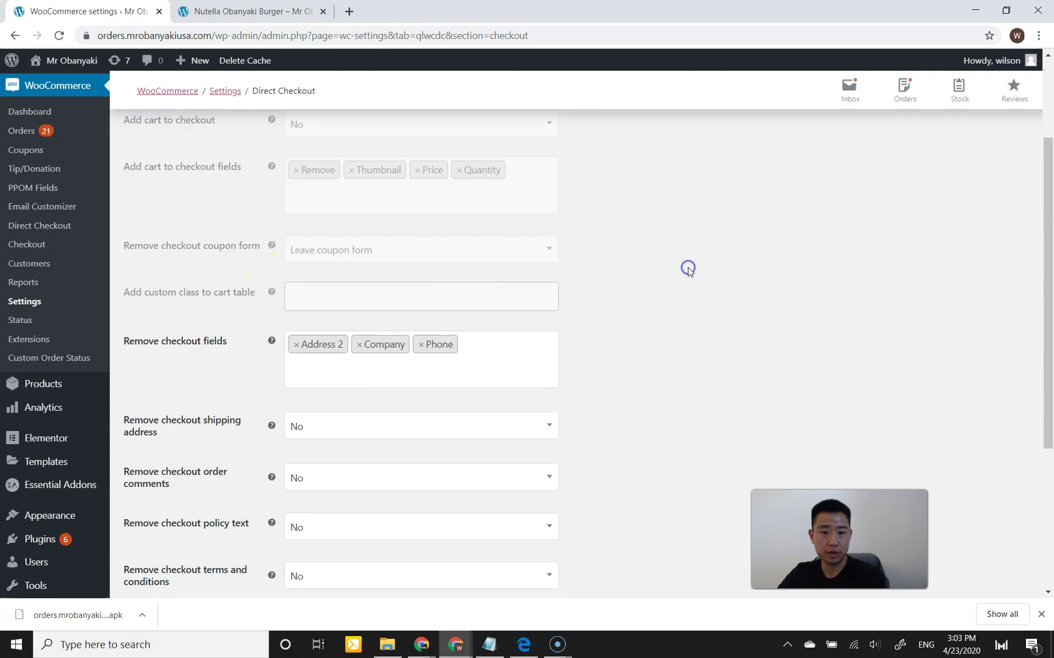
mouse_move(1048, 229)
left_mouse_down()
mouse_move(1046, 207)
mouse_move(1042, 360)
mouse_move(1042, 216)
left_mouse_up()
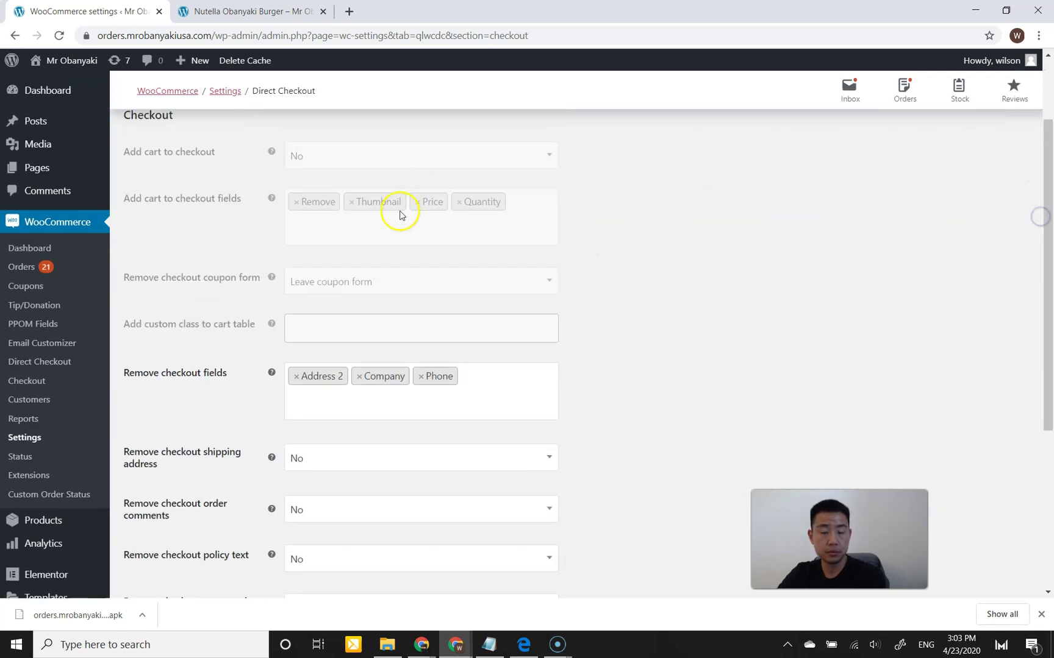
scroll(324, 186, "up", 2)
left_click(321, 195)
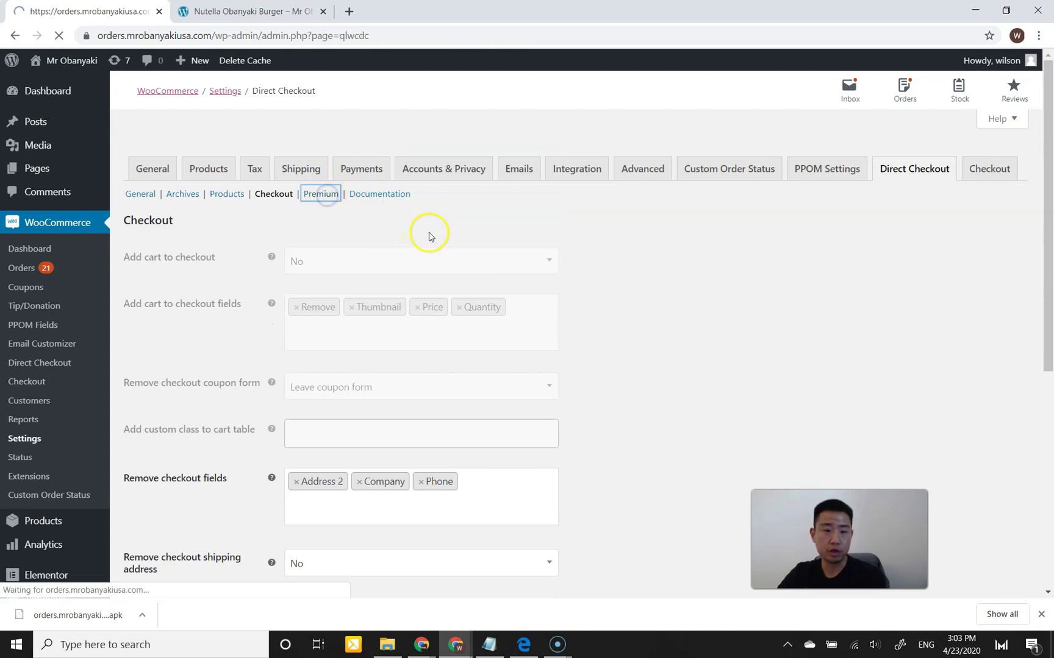
scroll(430, 241, "down", 2)
scroll(558, 265, "up", 3)
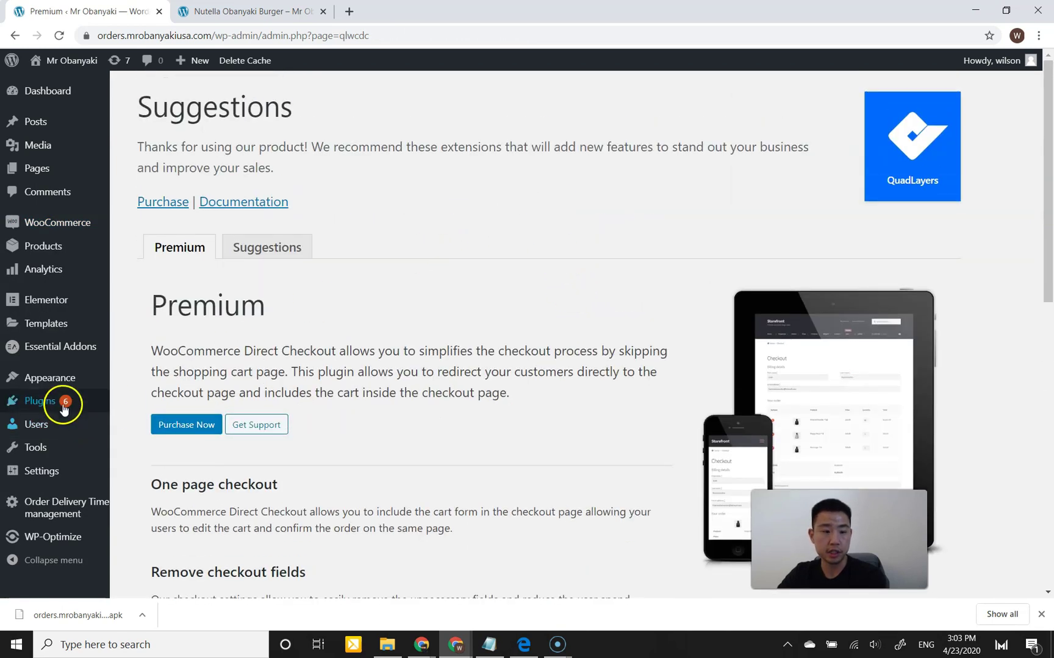
Step: Reactivate the PI Websolution single-page Direct checkout plugin from Installed Plugins
mouse_move(117, 407)
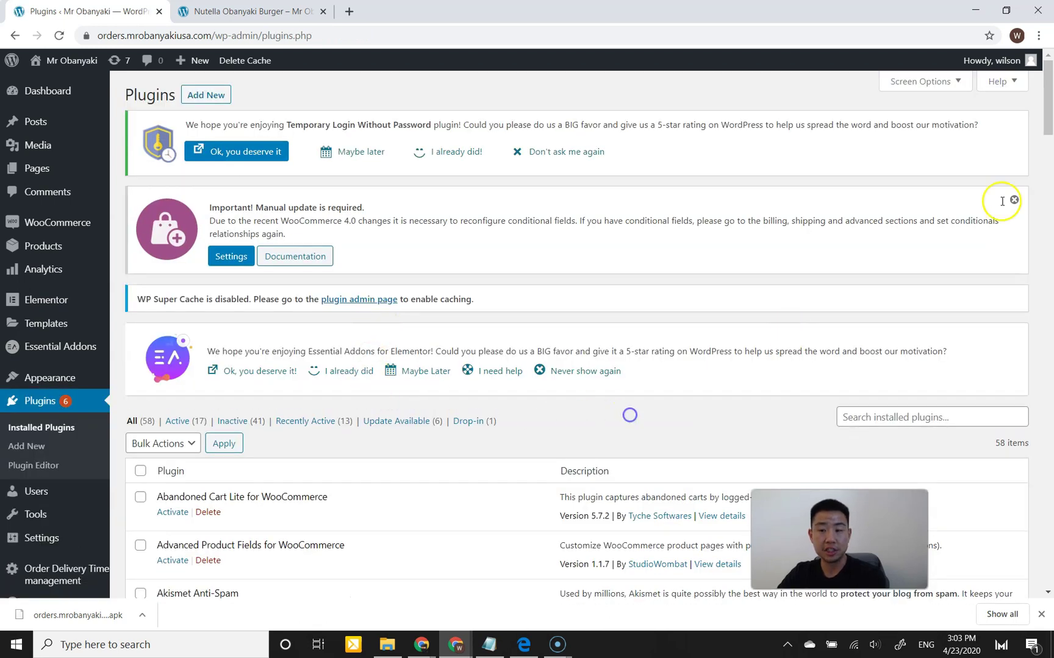
left_click_drag(1046, 119, 1044, 160)
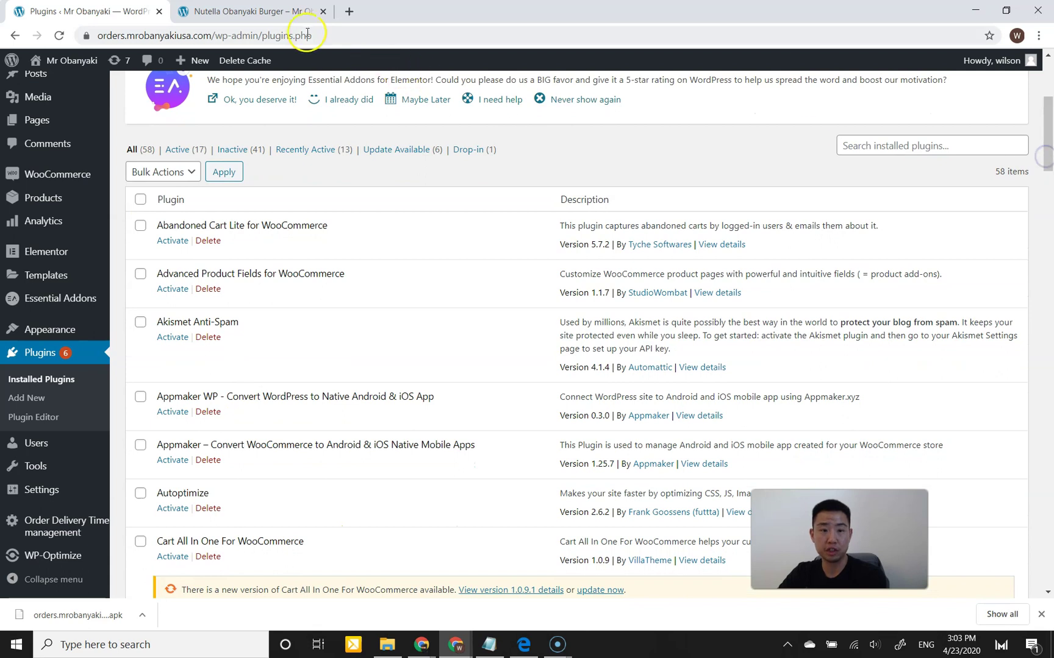
left_click(302, 12)
left_click(125, 12)
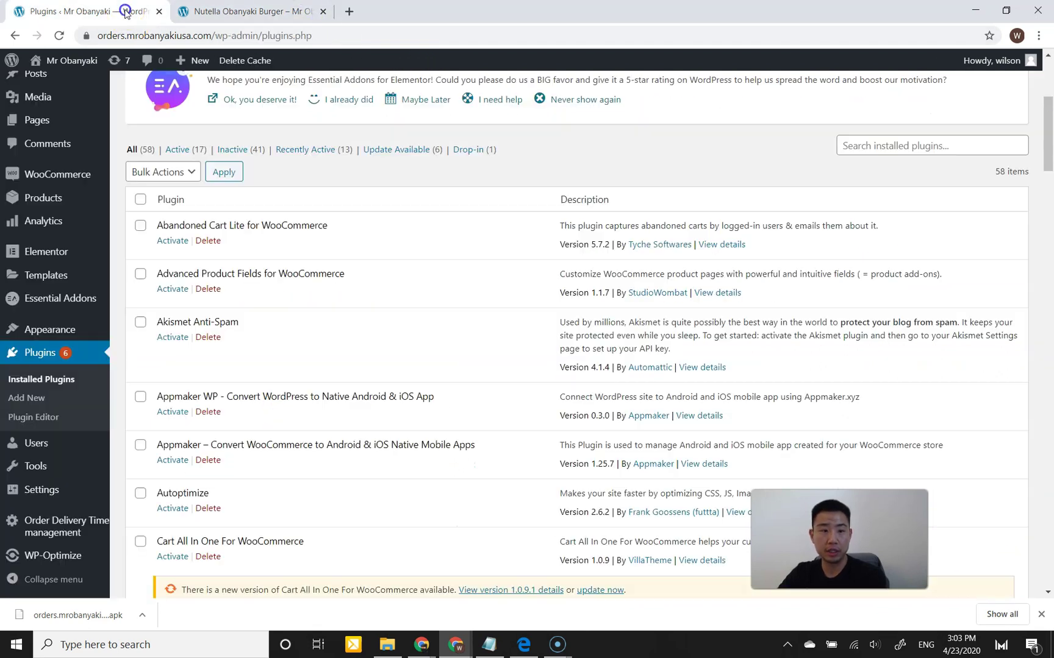
left_click_drag(1047, 151, 1048, 252)
left_click(172, 221)
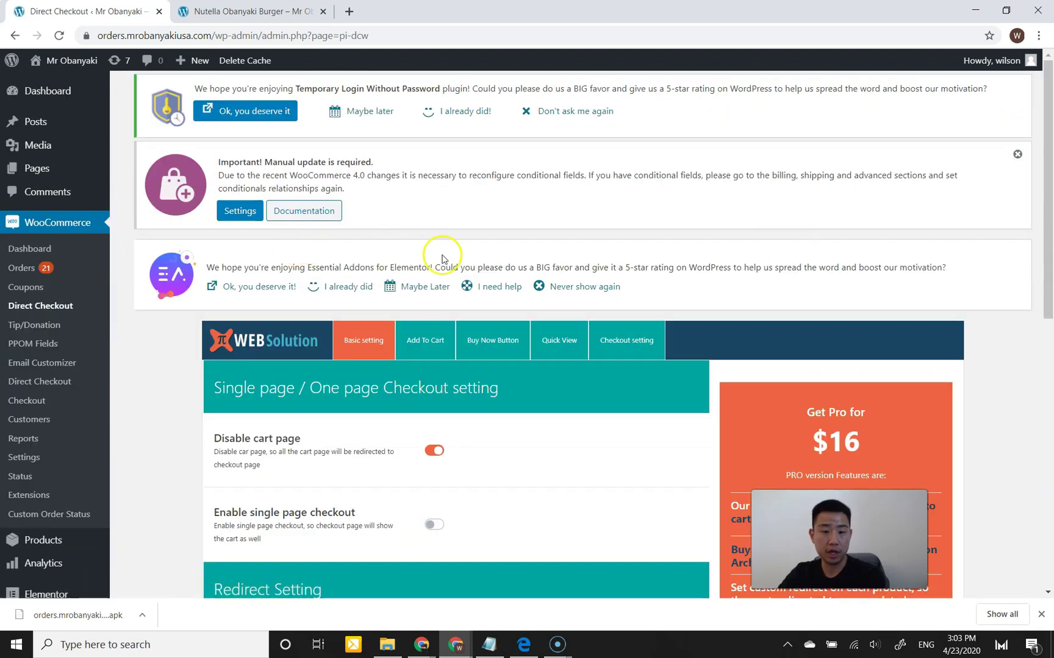
Step: Resubmit the burger page to add another burger (16 items, $81.24), then proceed to checkout
left_click(246, 12)
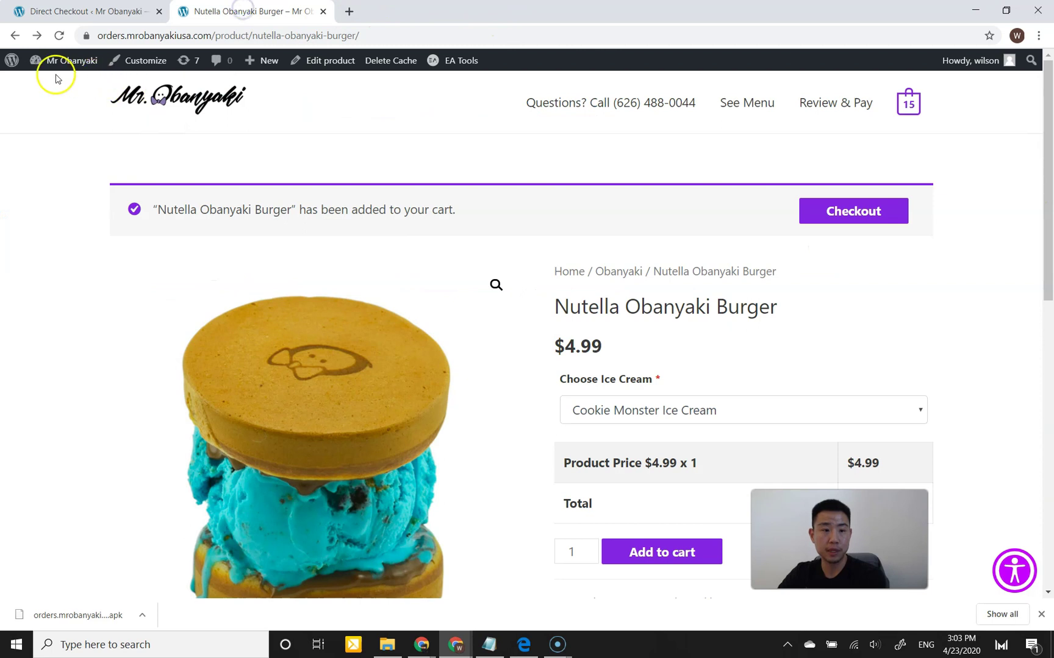
left_click(57, 35)
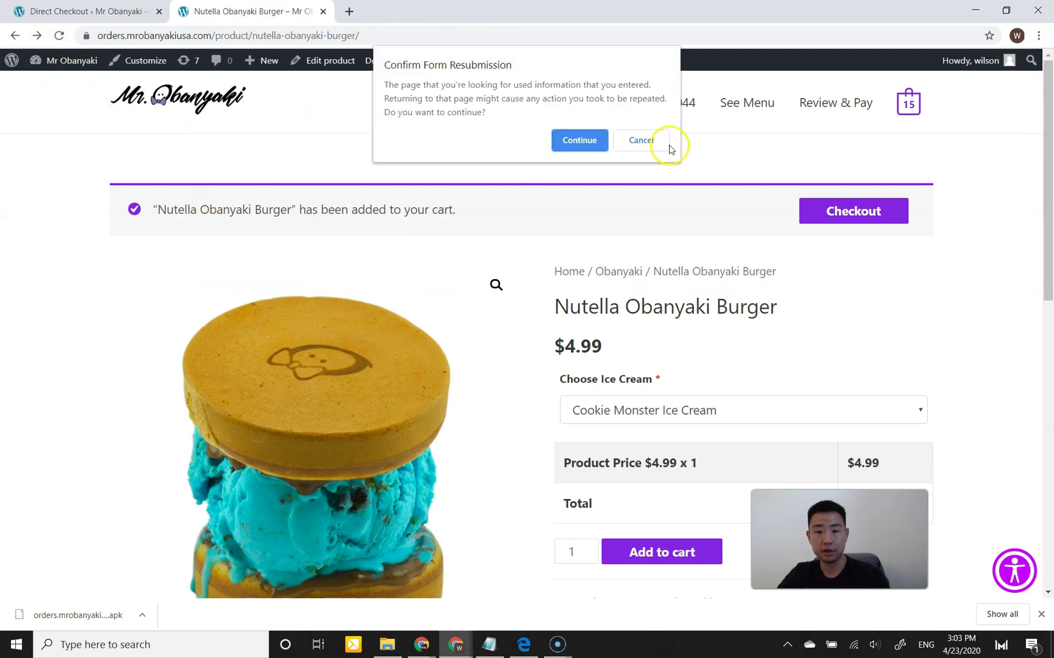
left_click(580, 141)
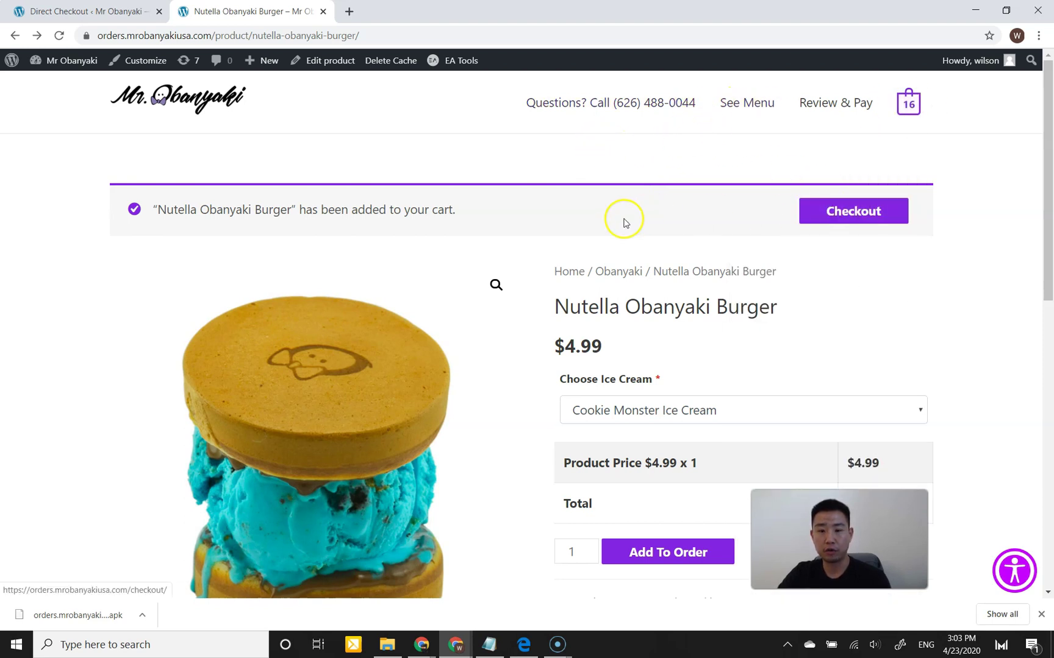
left_click(861, 211)
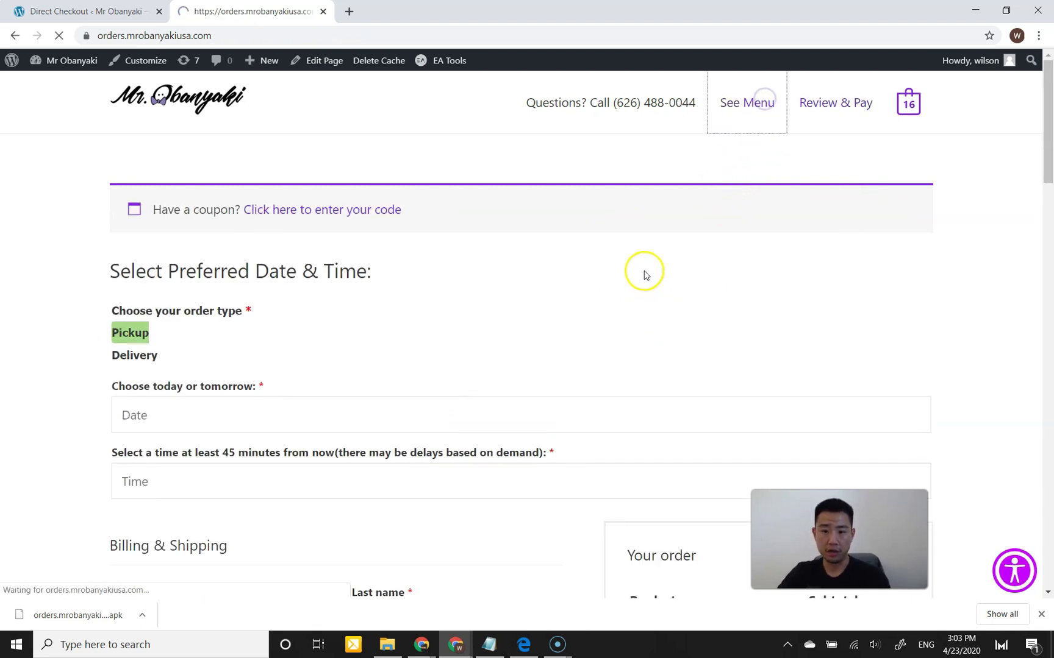
mouse_move(907, 109)
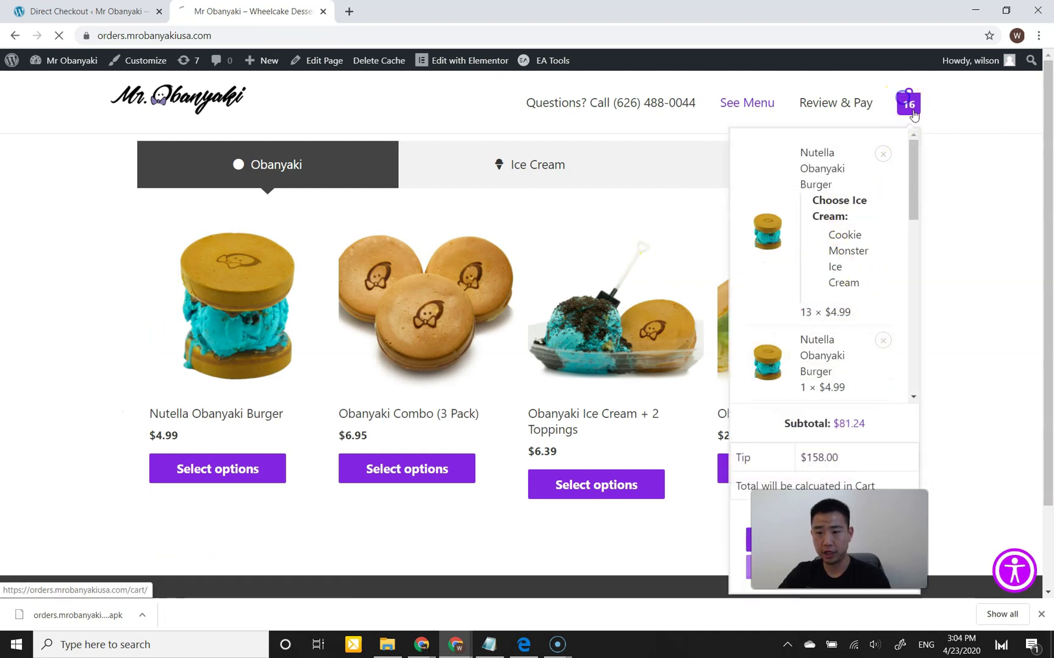
left_click(903, 104)
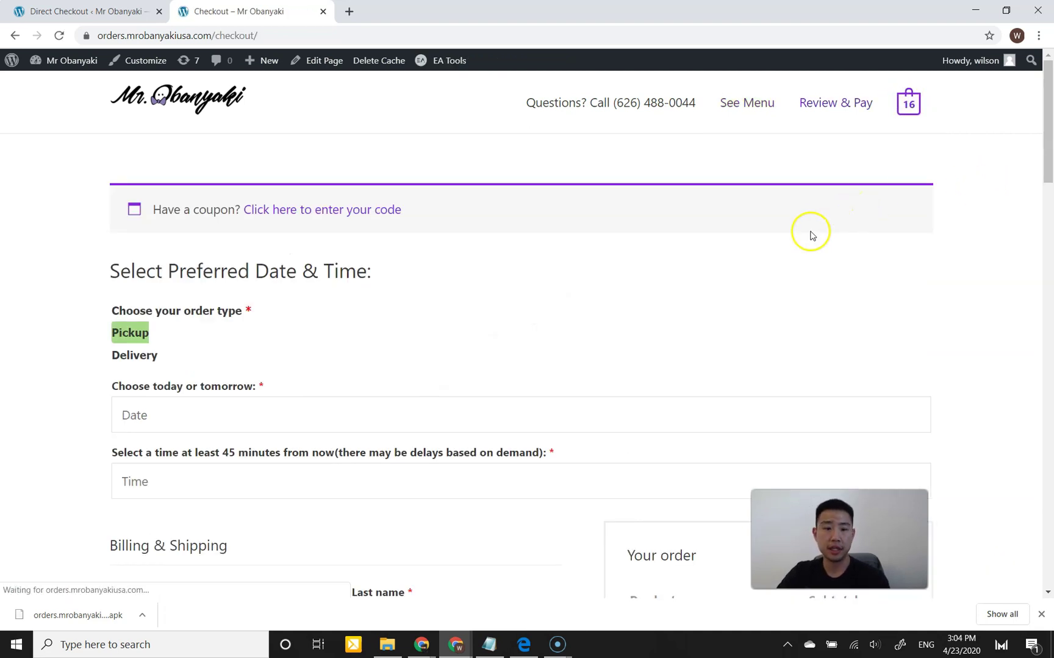
left_click(728, 104)
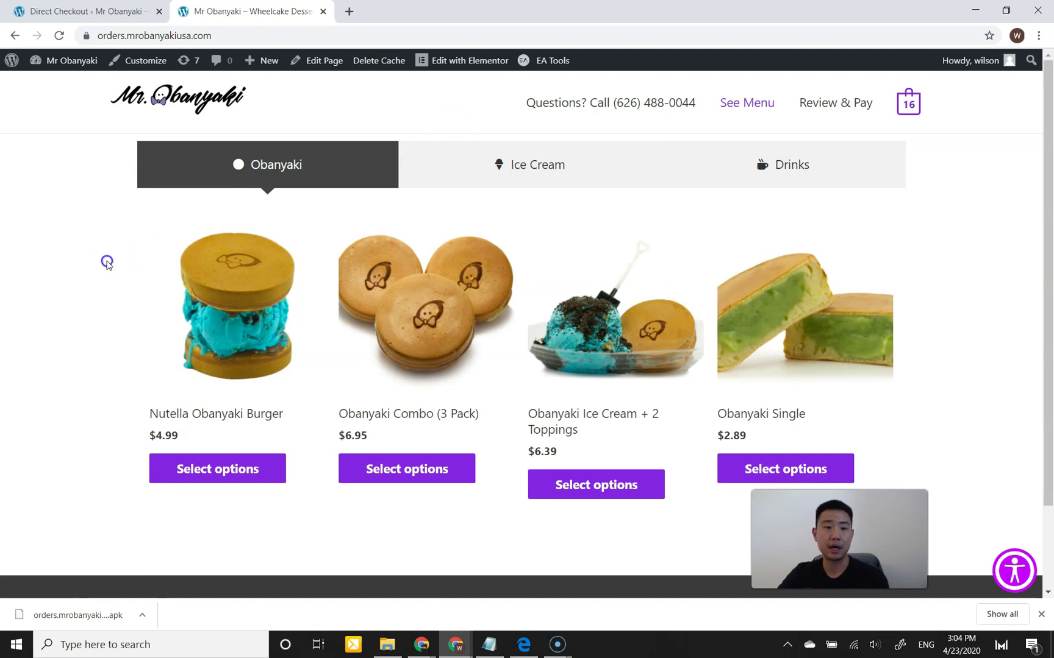
double_click(972, 241)
left_click(972, 241)
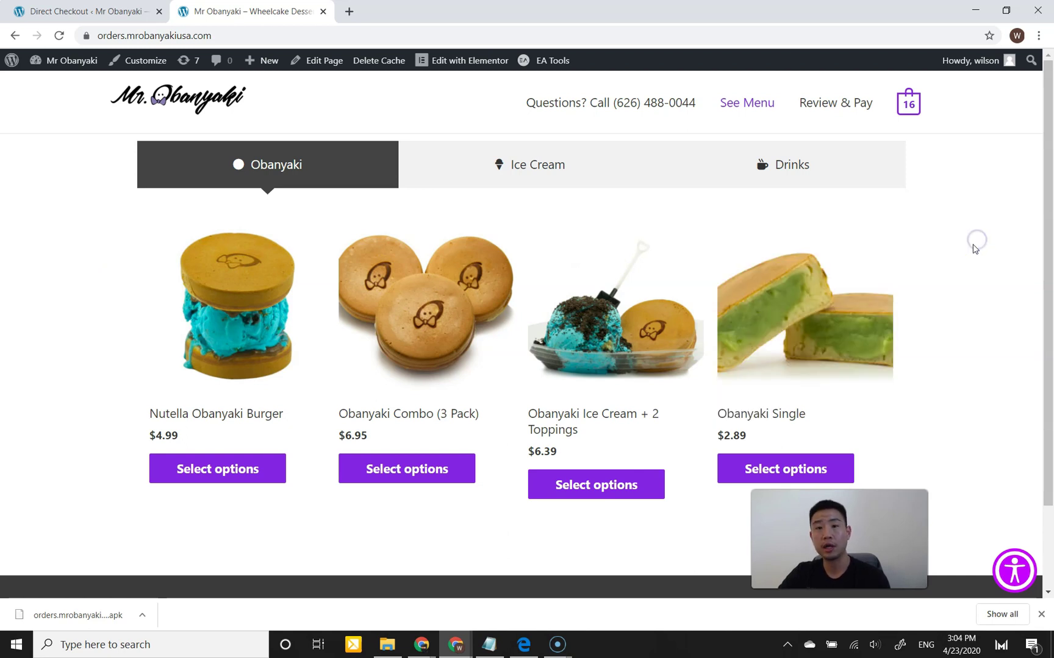
double_click(973, 248)
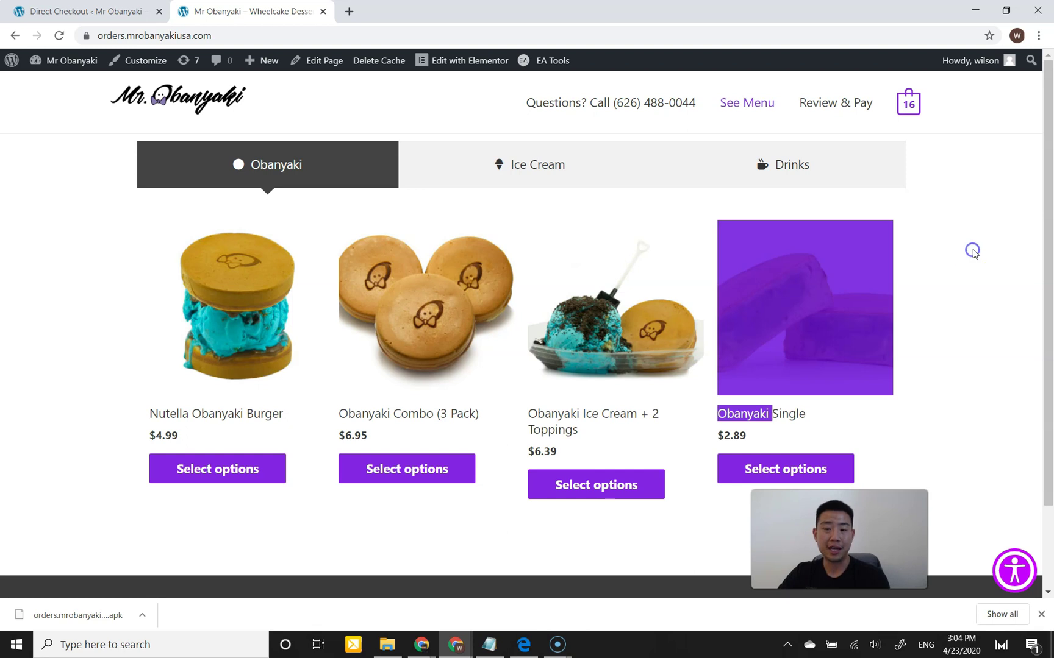
left_click(973, 251)
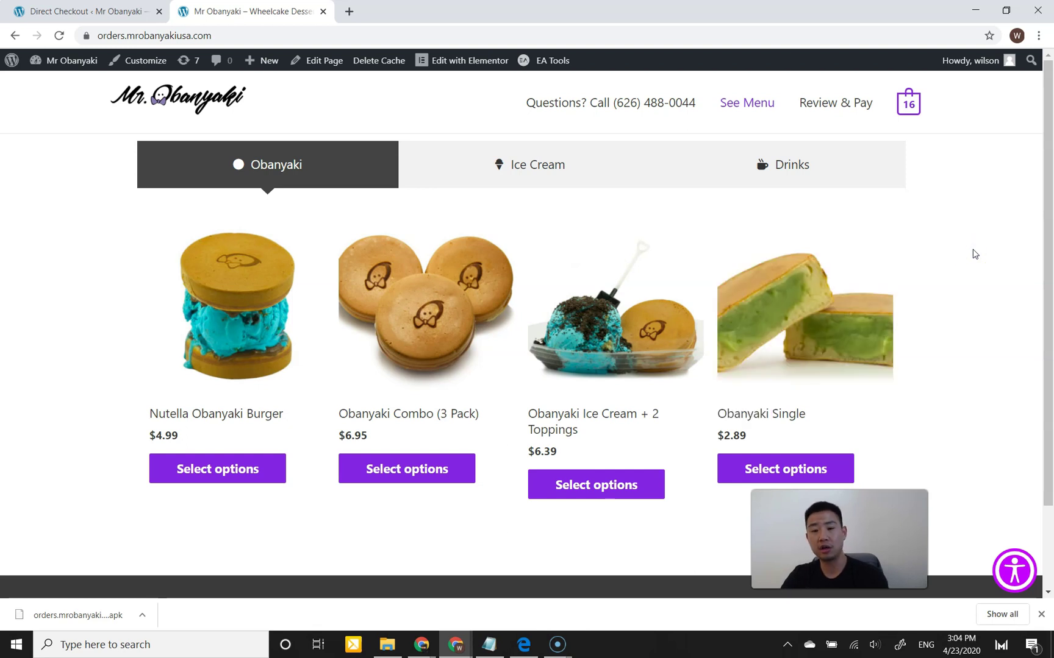